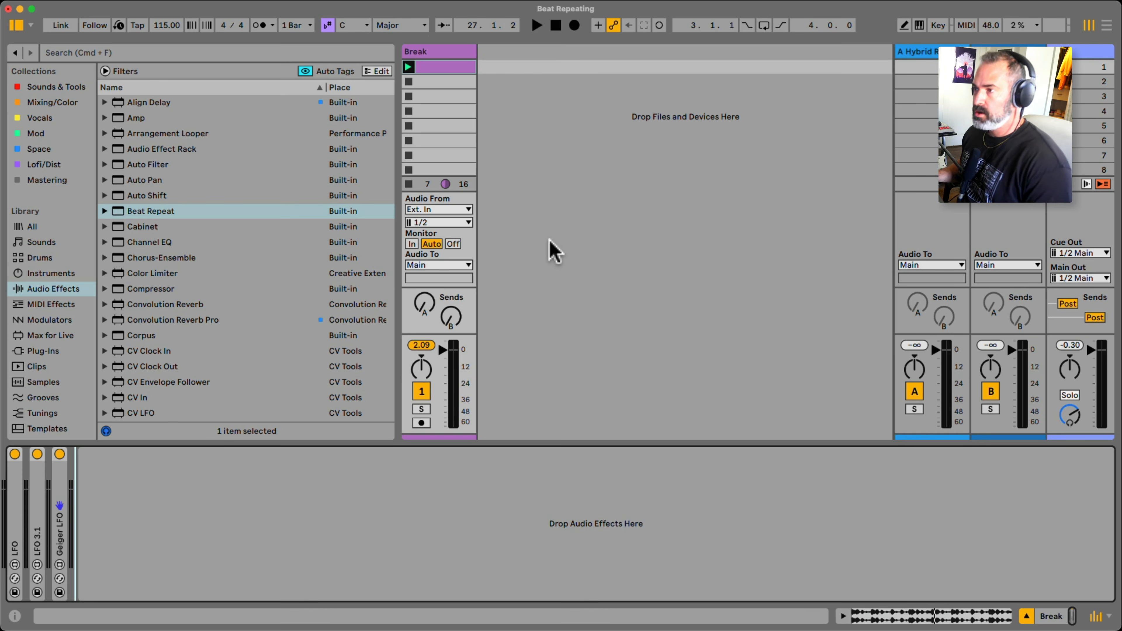
Insert the Beat Repeat audio effect at the start of the Break track's device chain.
left_click(549, 240)
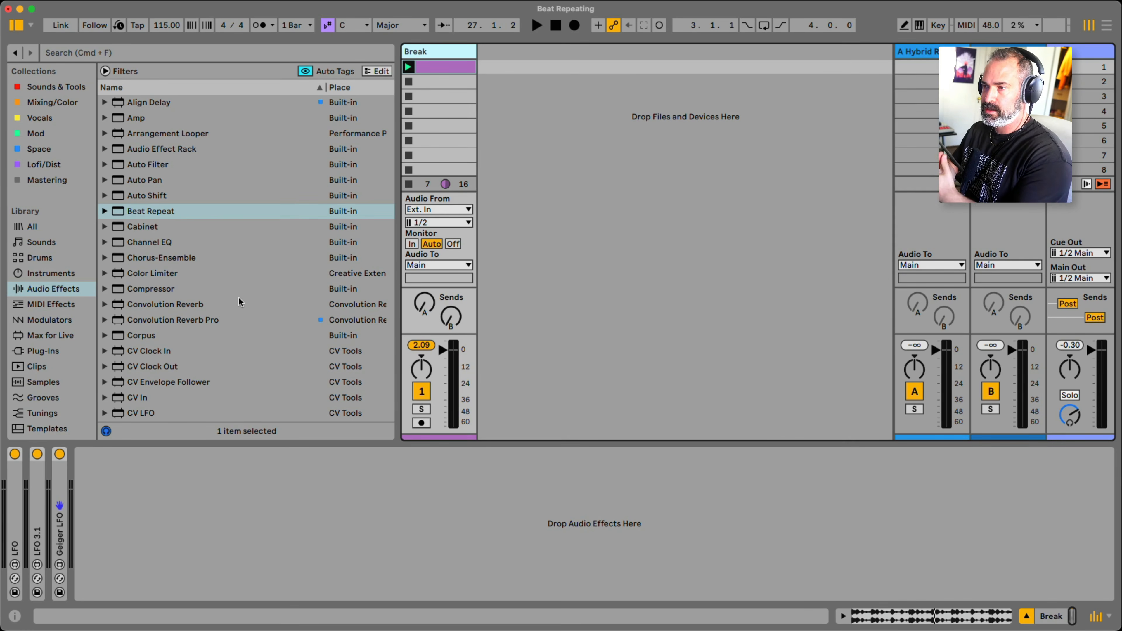
left_click_drag(152, 211, 18, 467)
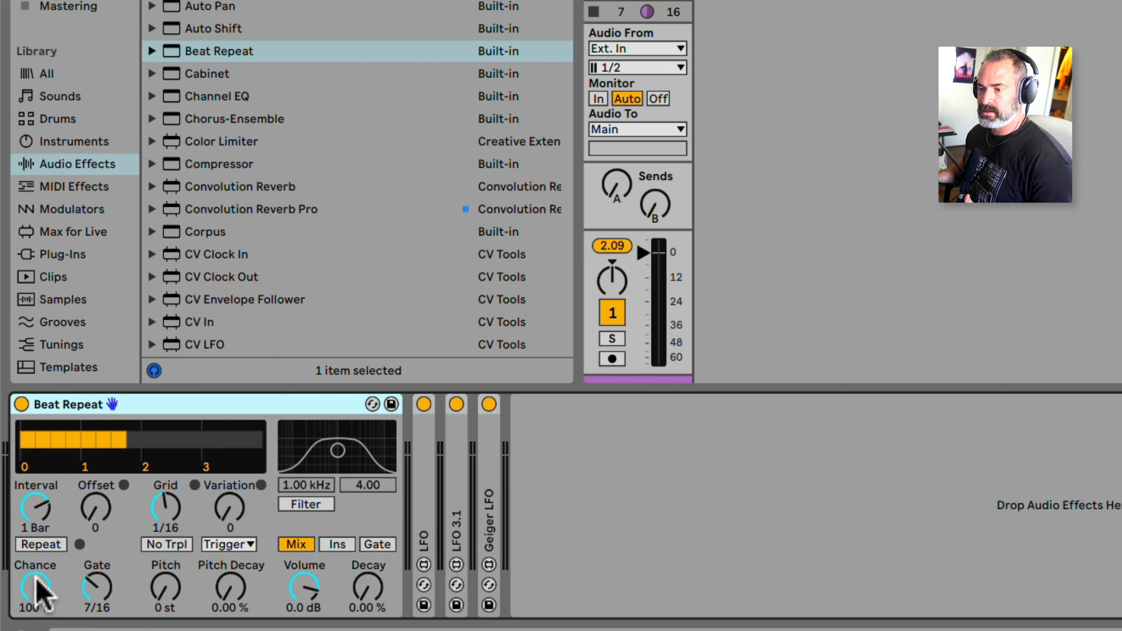
left_click(42, 588)
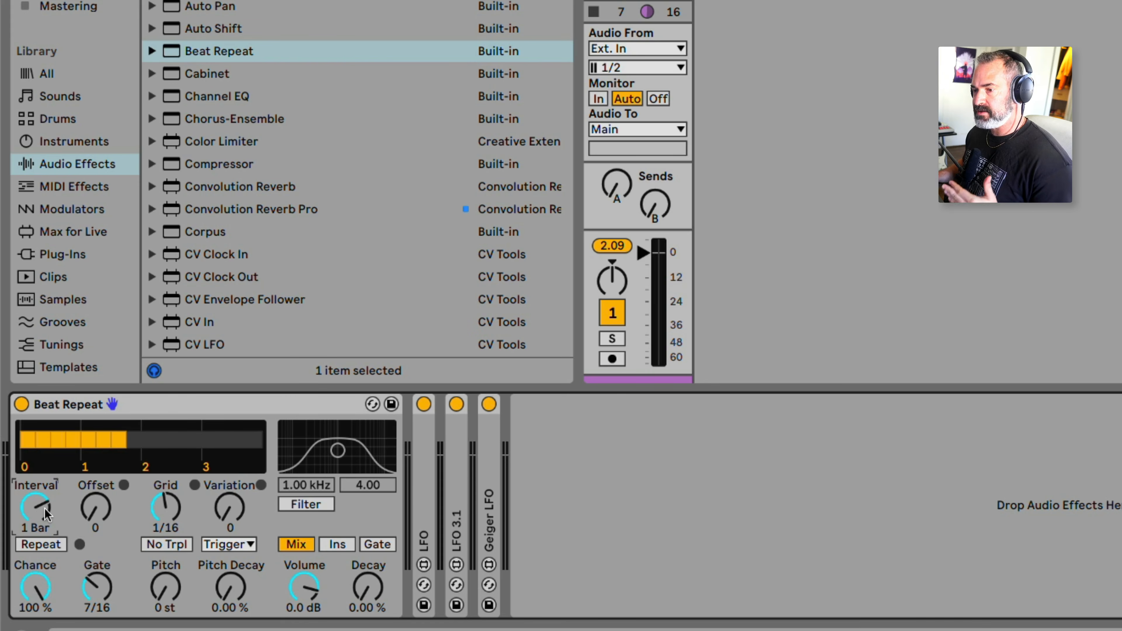
left_click(96, 590)
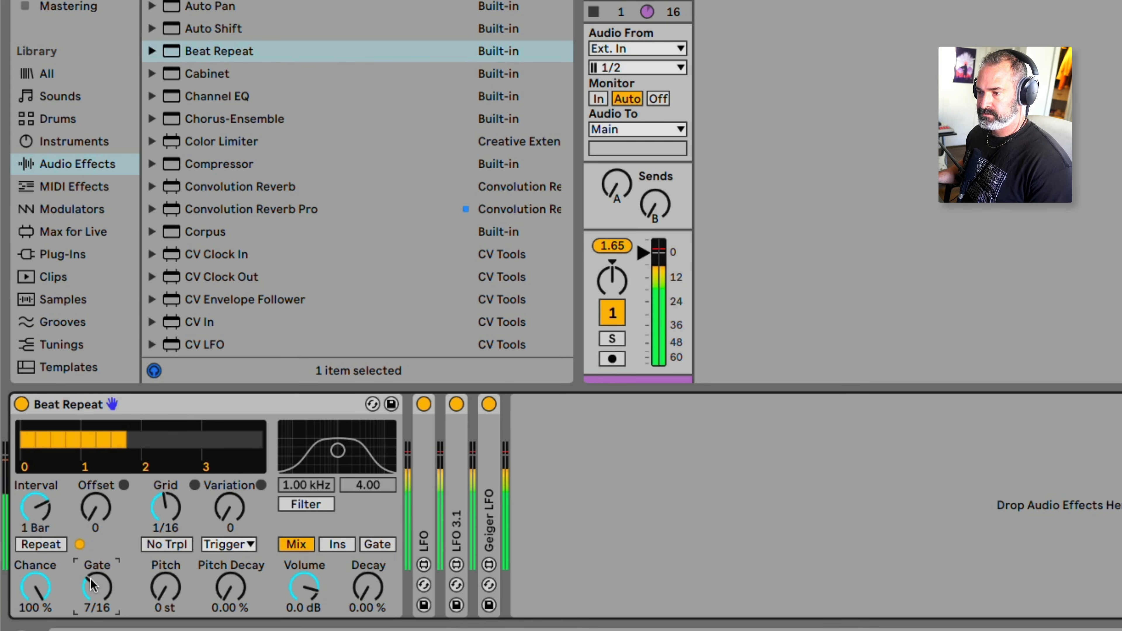
Switch Beat Repeat to Ins mode with a Chance of 25% and an Interval of 1/4, and audition the loop.
left_click(338, 544)
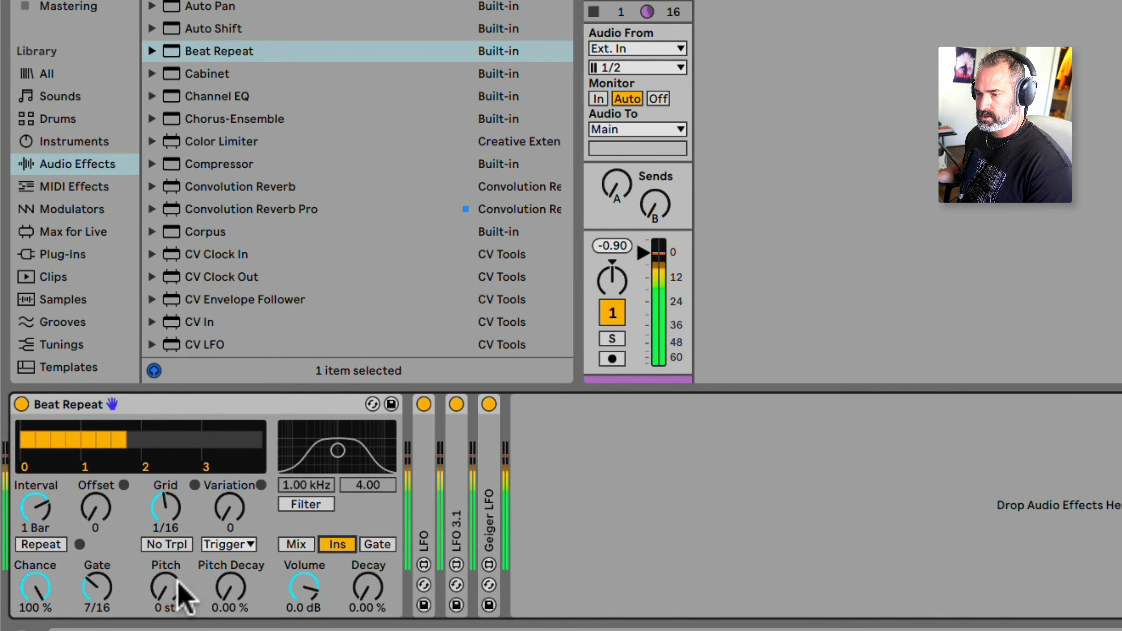
left_click_drag(51, 595, 51, 619)
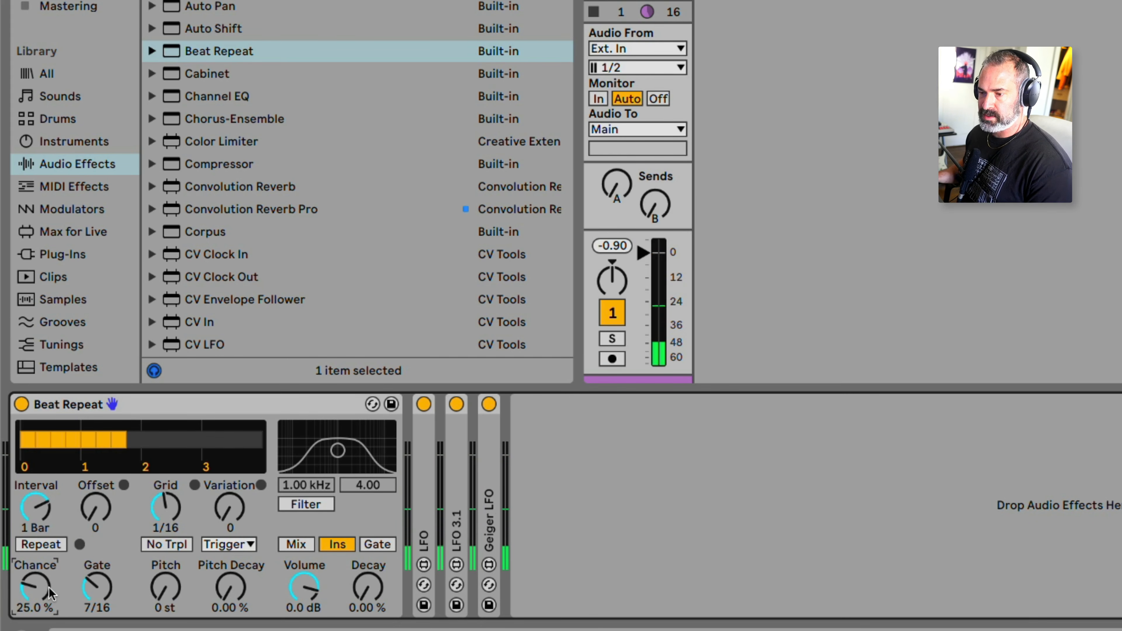
left_click_drag(38, 508, 38, 537)
key("space")
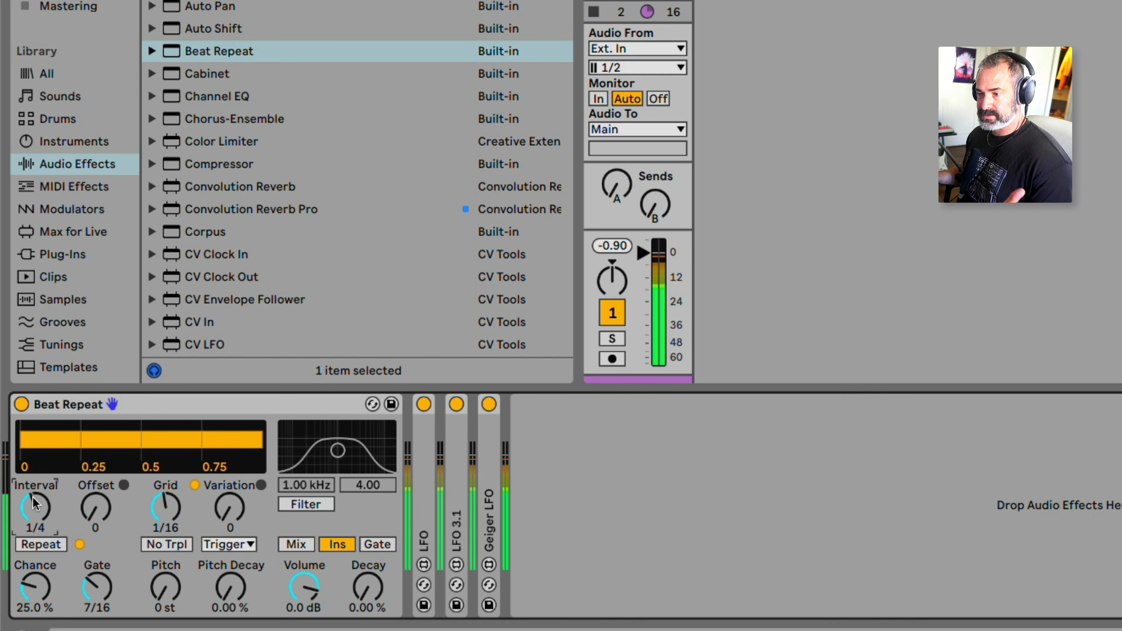
Set Beat Repeat's Chance to 0% and toggle the Repeat switch manually, leaving it off.
mouse_move(46, 594)
left_mouse_down()
mouse_move(47, 607)
mouse_move(47, 597)
left_mouse_up()
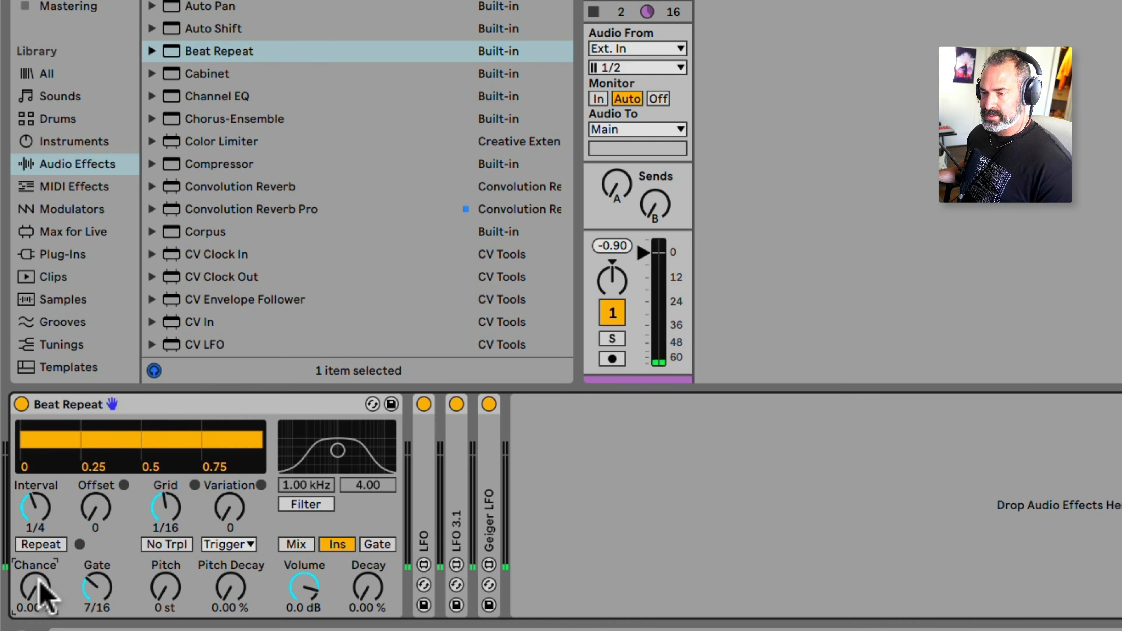
left_click(52, 545)
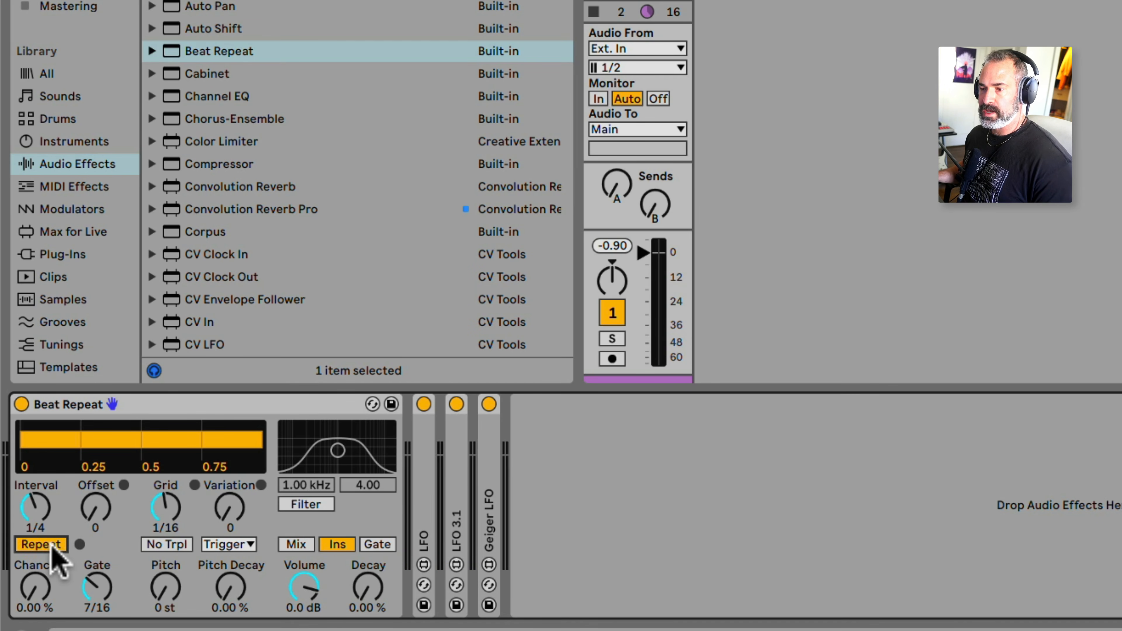
left_click(51, 546)
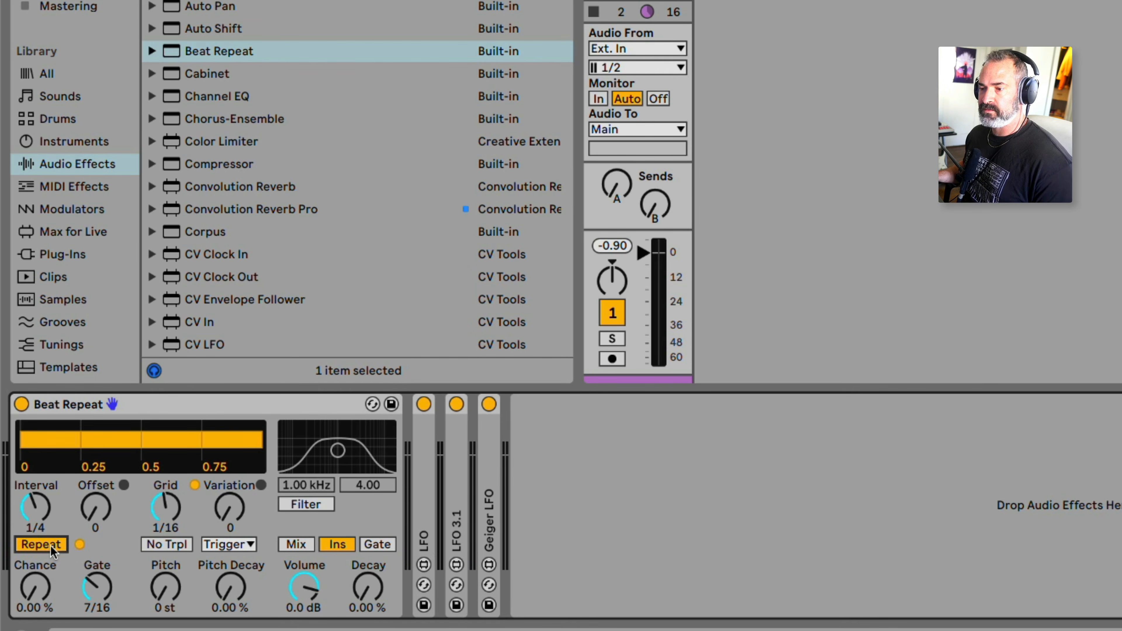
left_click(51, 545)
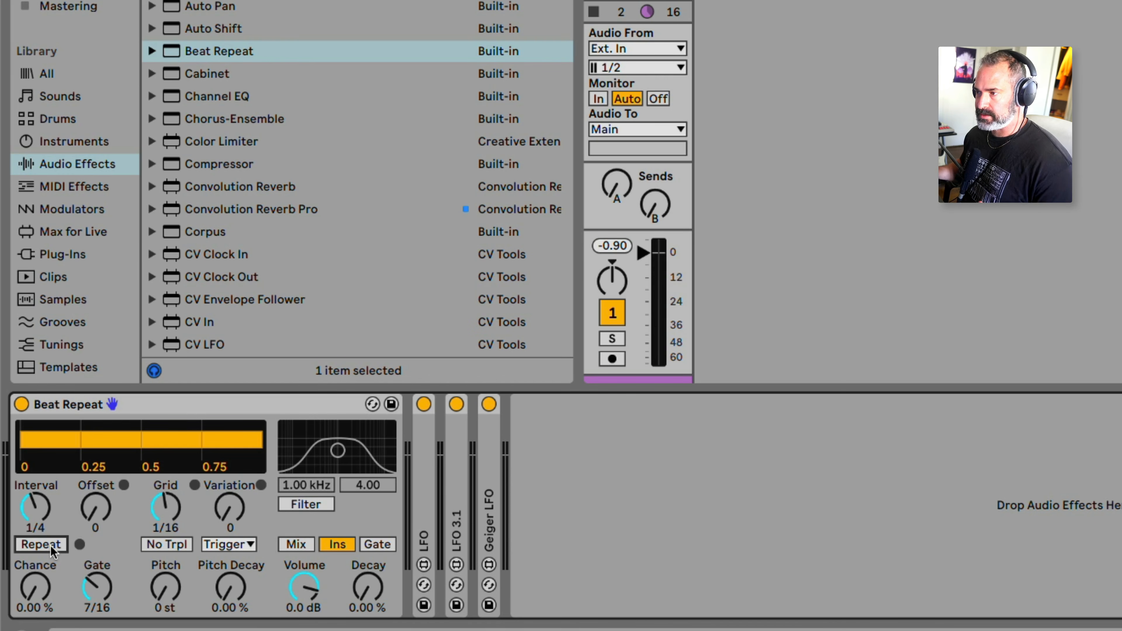
left_click_drag(619, 189, 618, 89)
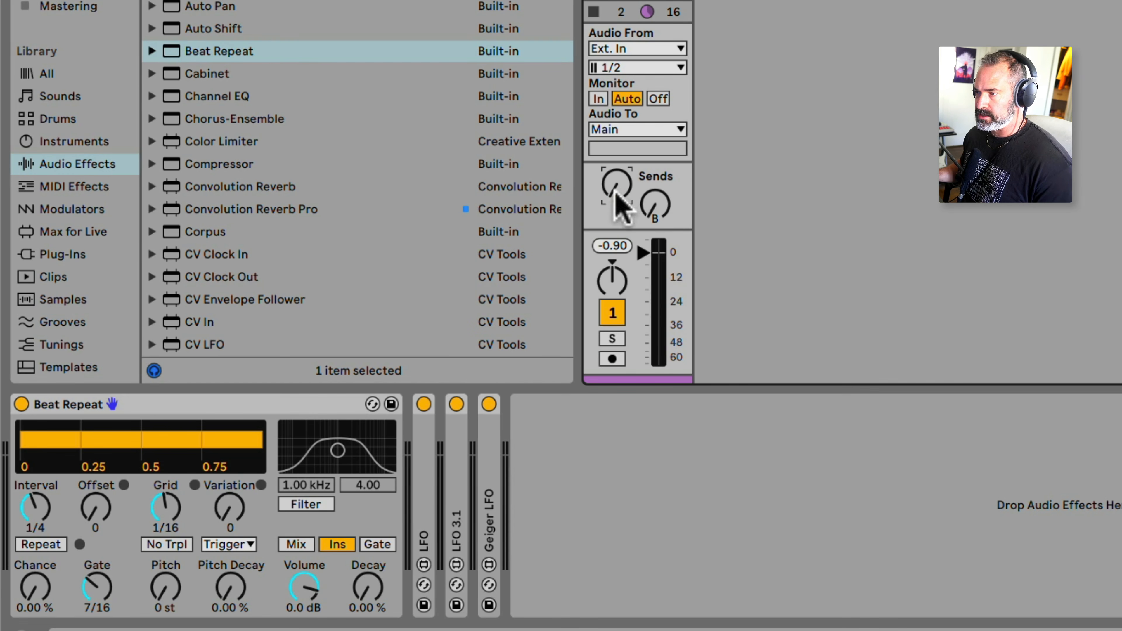
left_click(159, 402)
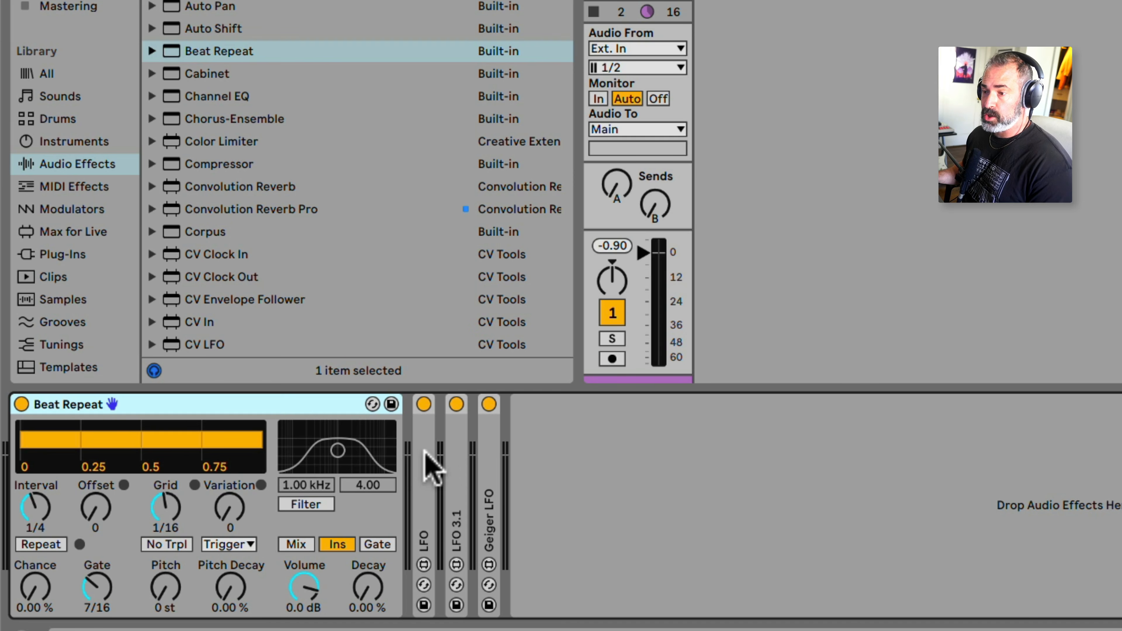
Delete the collapsed LFO after Beat Repeat and insert a fresh LFO from the Modulators in its place.
left_click(58, 207)
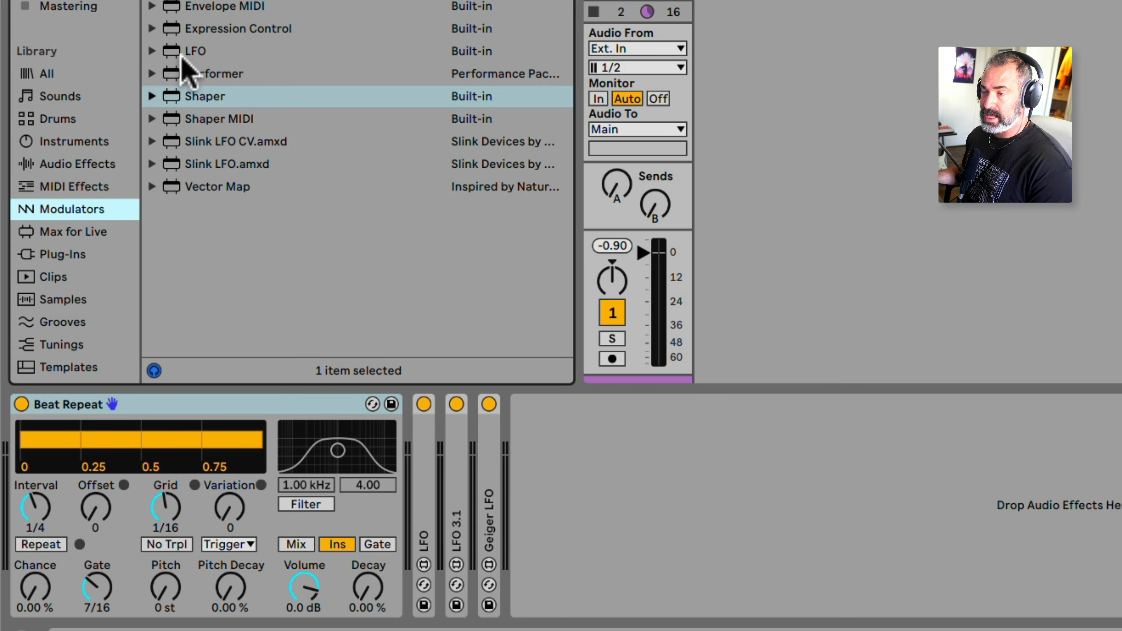
left_click(202, 52)
double_click(420, 444)
key("Delete")
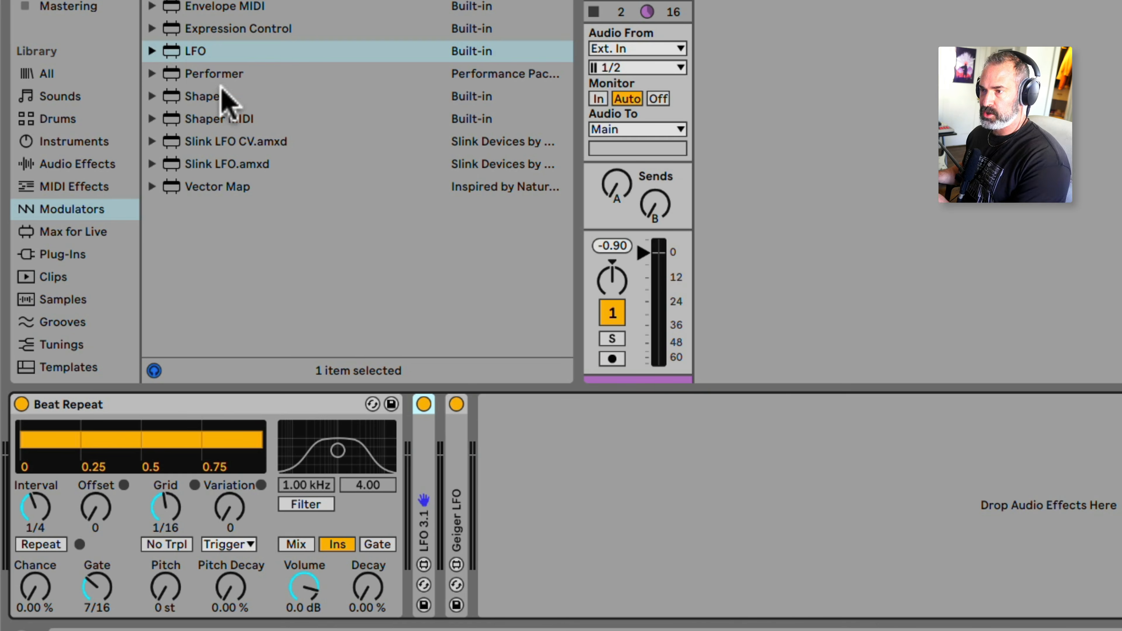
left_click_drag(198, 52, 414, 424)
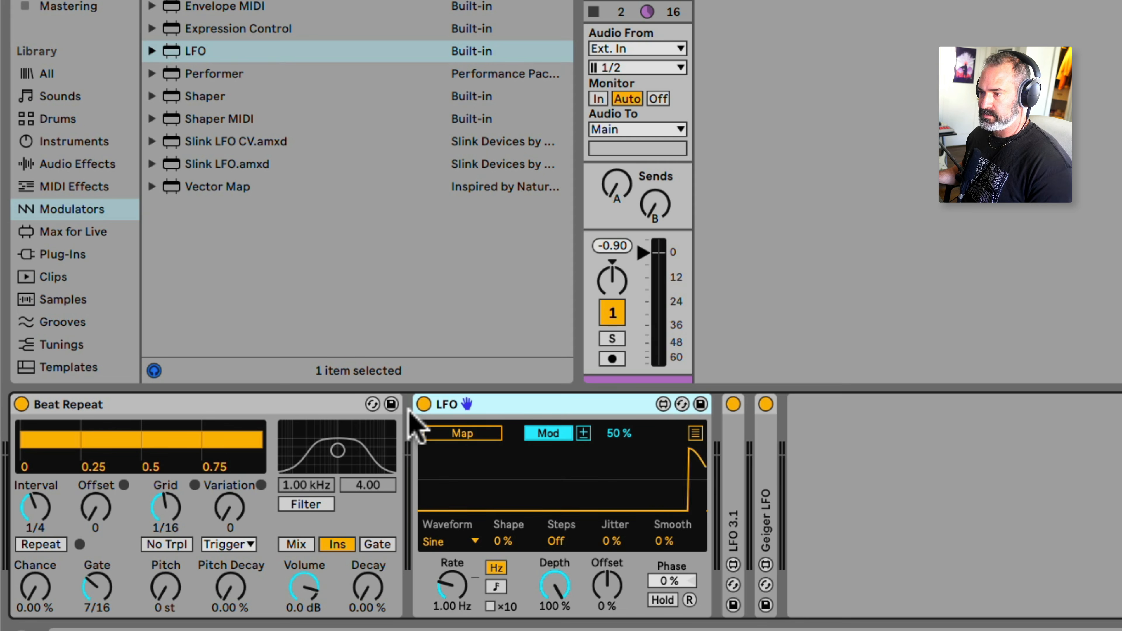
Switch the new LFO to Remote modulation and map it to Beat Repeat's Repeat switch.
left_click(540, 433)
left_click(472, 434)
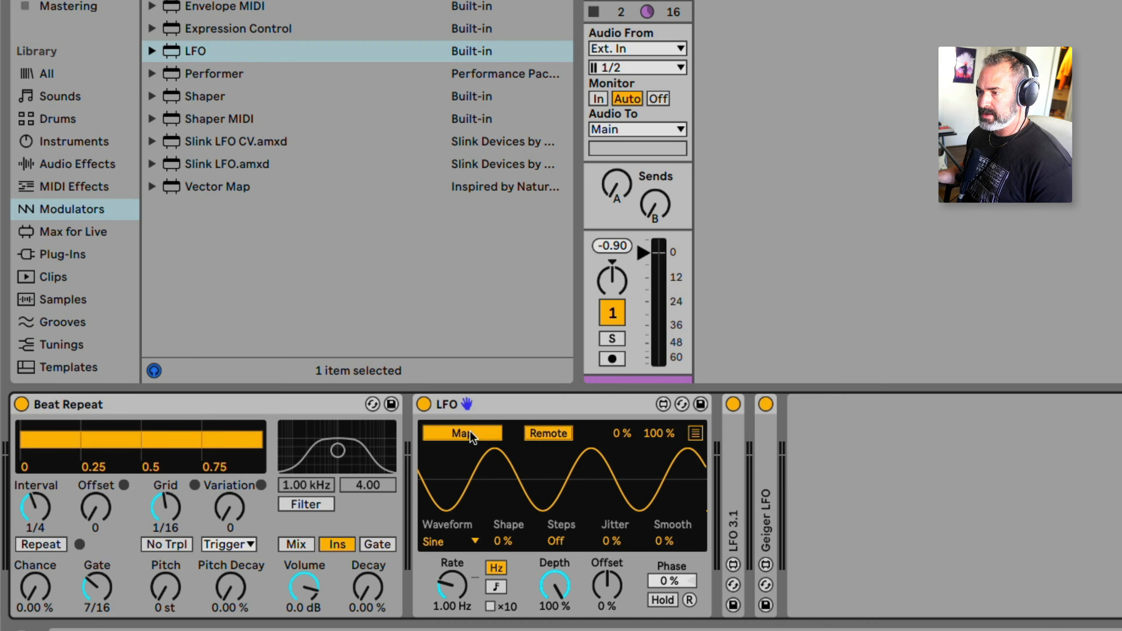
left_click(44, 545)
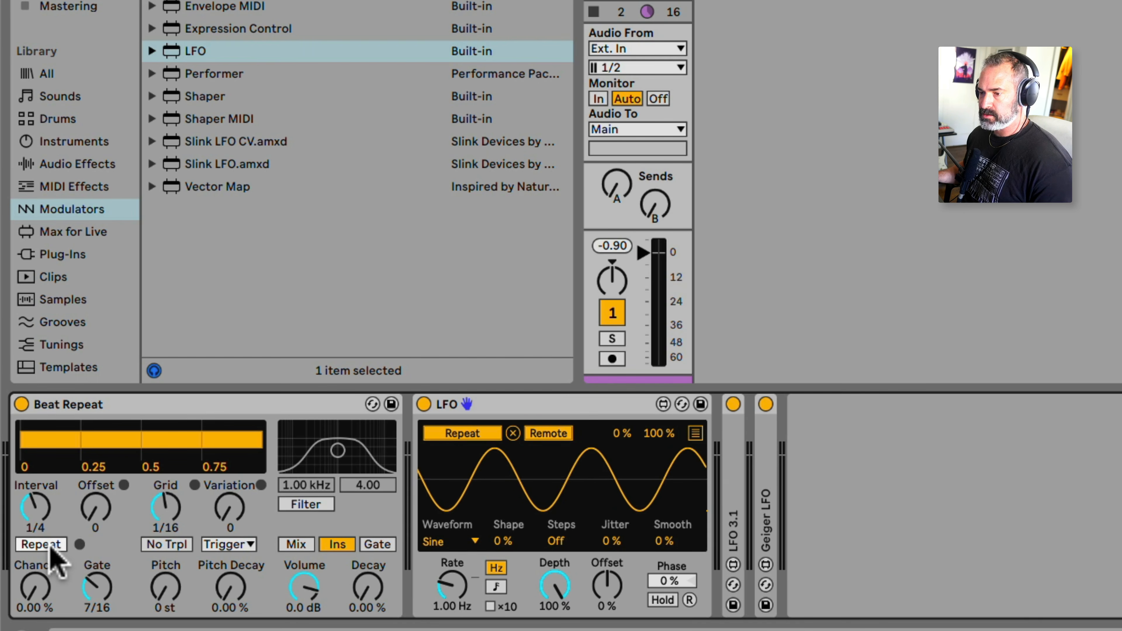
Set the LFO's waveform to Bin with a tempo-synced rate of 1/4.
left_click(455, 542)
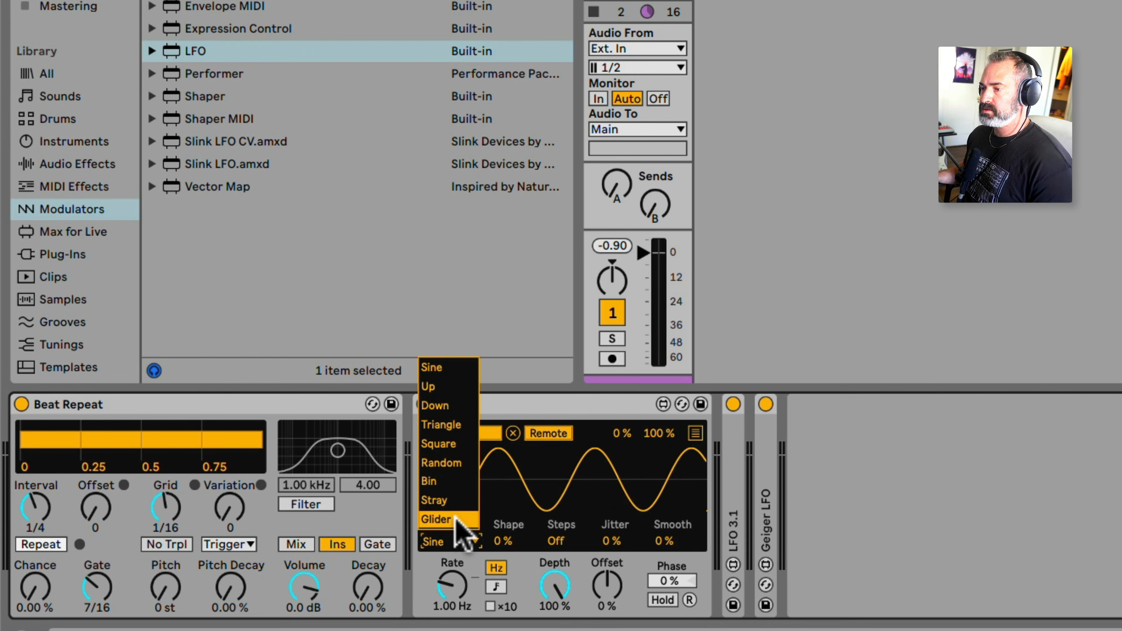
left_click(458, 481)
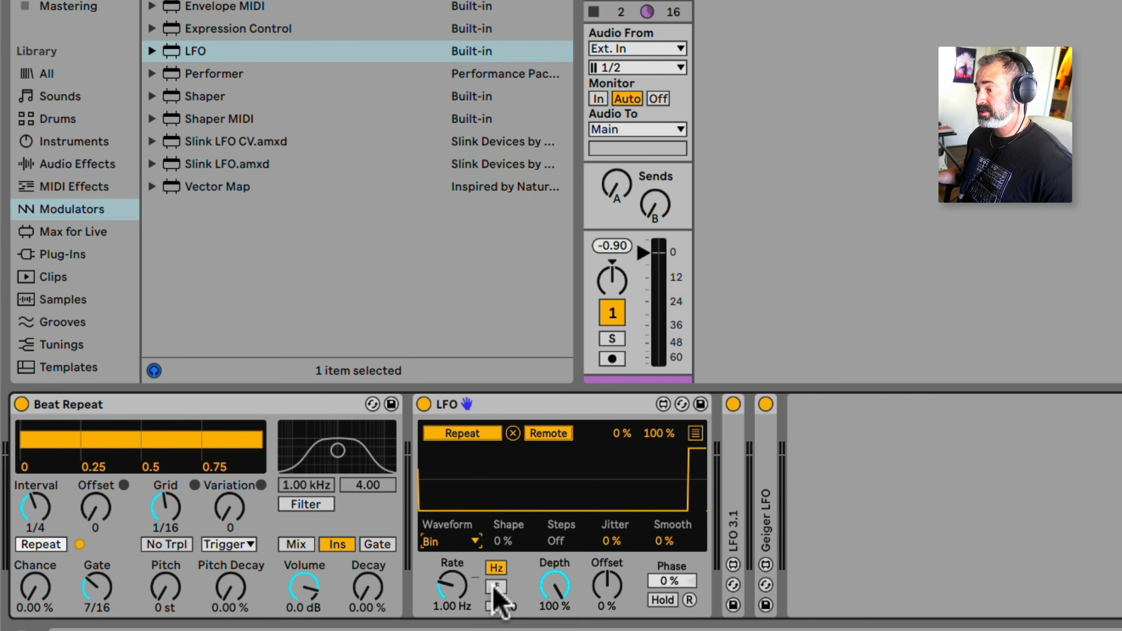
left_click(496, 587)
mouse_move(452, 586)
left_mouse_down()
mouse_move(452, 602)
mouse_move(452, 588)
left_mouse_up()
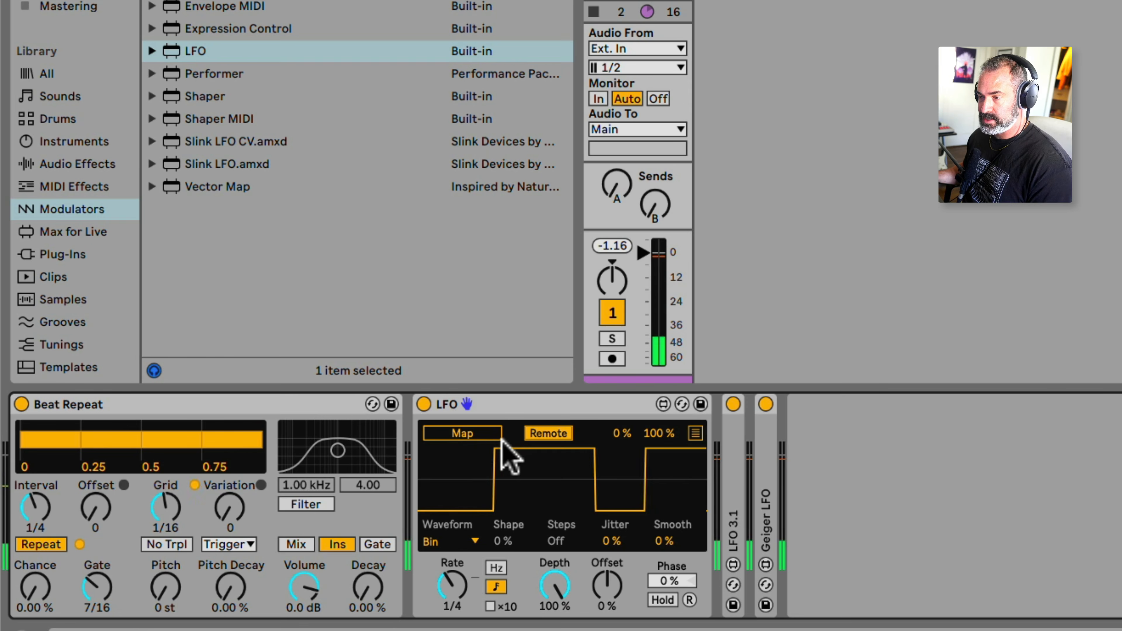
Collapse the LFO, expand LFO 3.1 and set the waveform of LFO 3.1 to Sine.
double_click(486, 405)
double_click(459, 468)
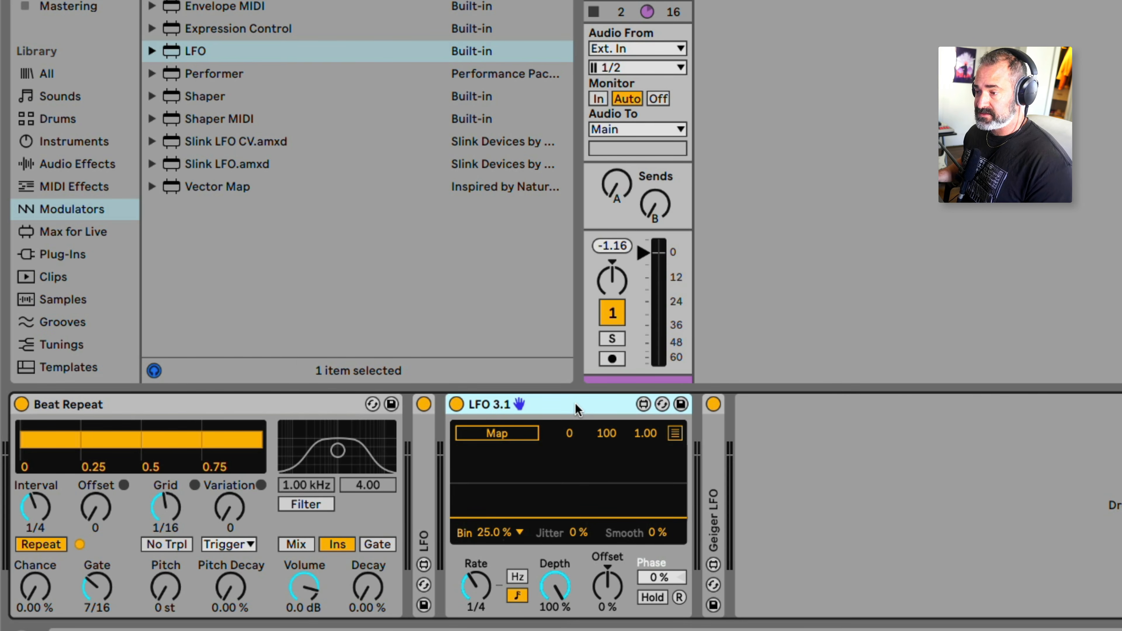
left_click(519, 533)
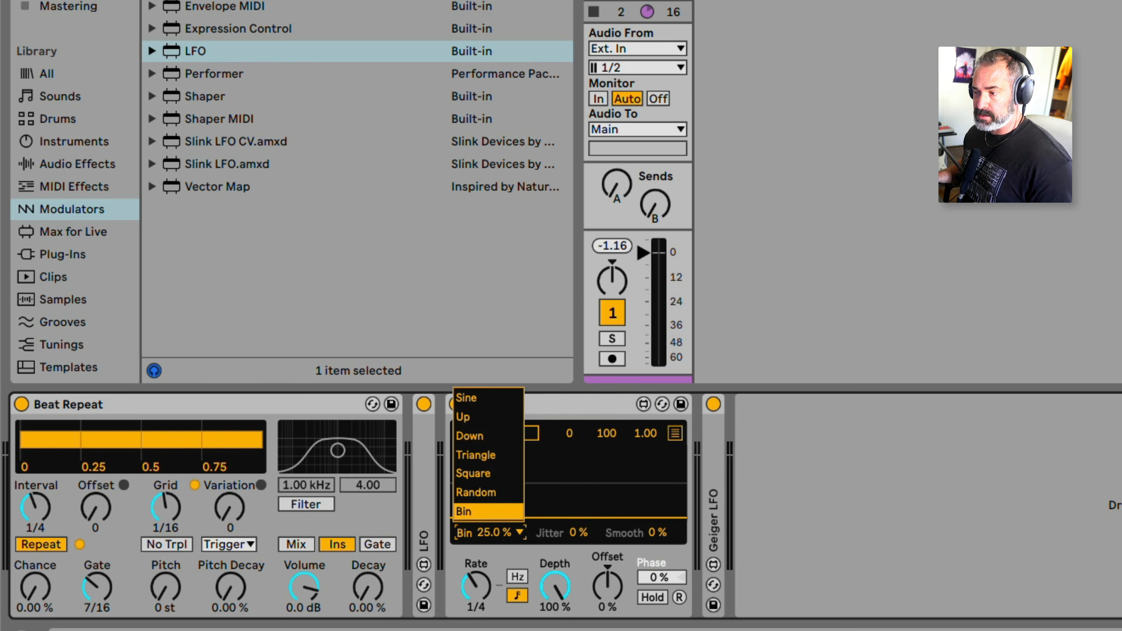
left_click(504, 411)
left_click(518, 532)
left_click(508, 399)
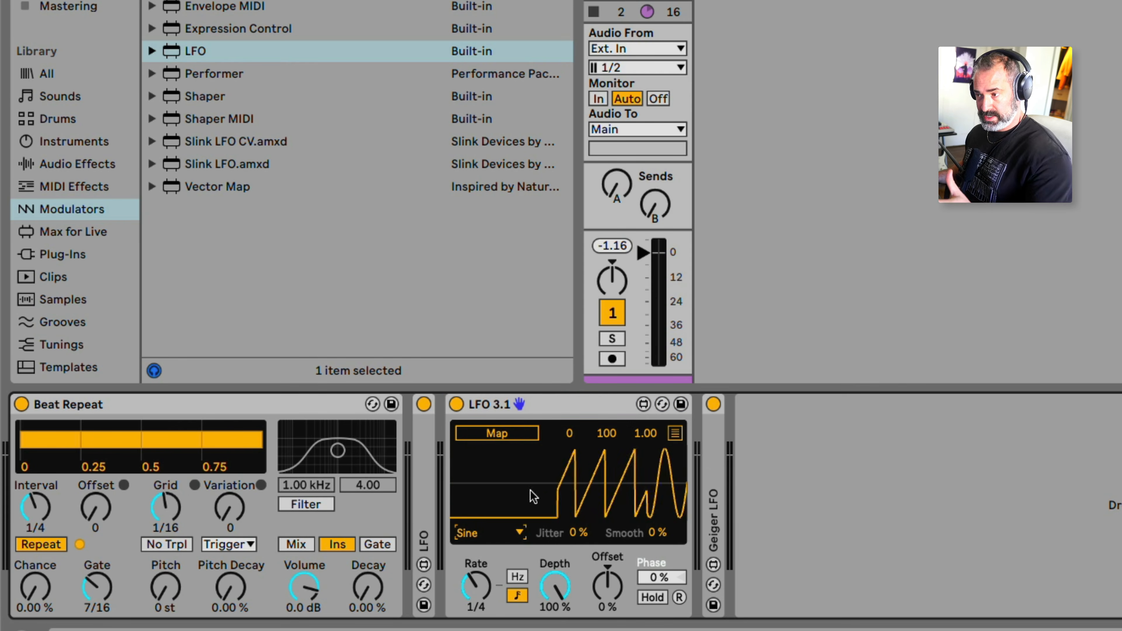
Map LFO 3.1 to Beat Repeat's Repeat switch and set its waveform to Bin.
left_click(515, 431)
left_click(48, 544)
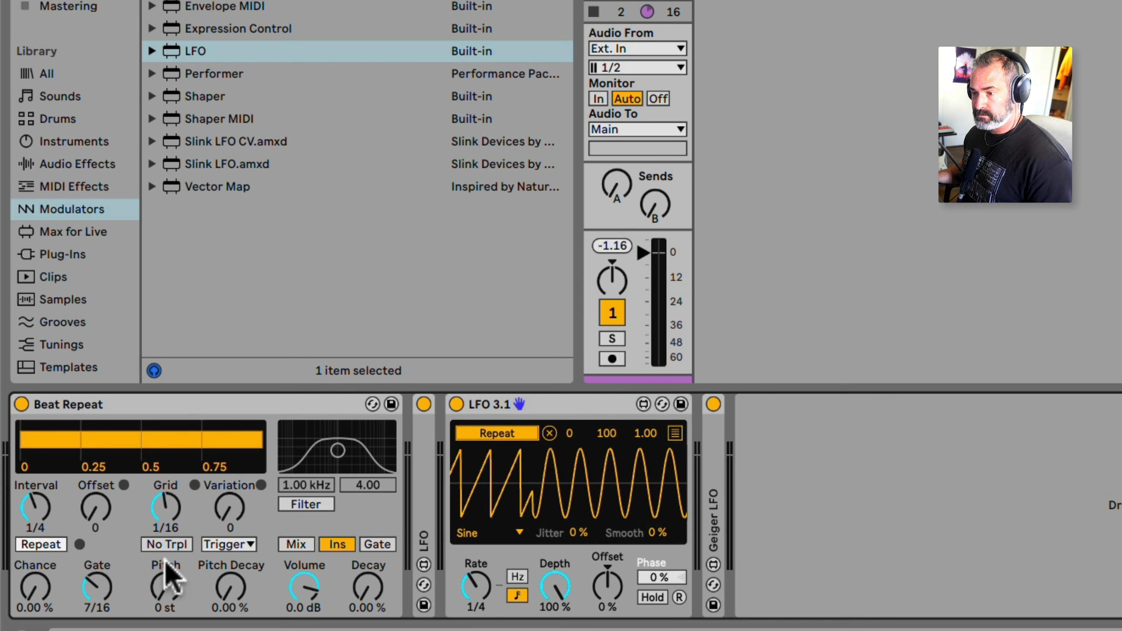
left_click(466, 534)
left_click(468, 513)
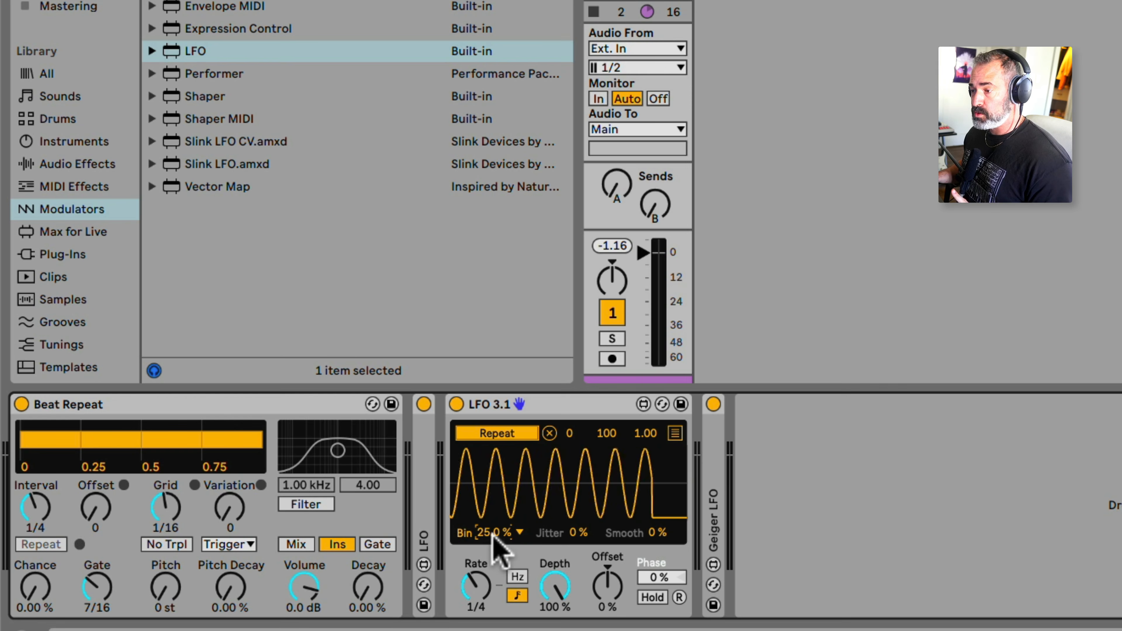
Set LFO 3.1's Bin percentage to 25% and audition the loop.
left_click_drag(490, 536, 490, 500)
type("25")
key("Return")
left_click(483, 581)
key("space")
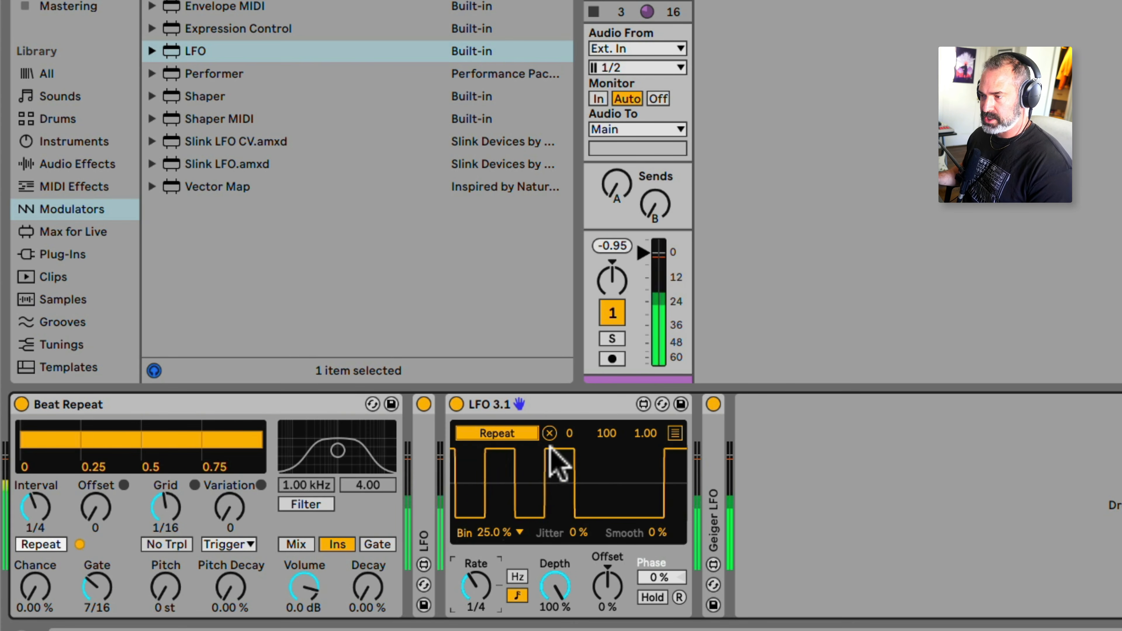
Unmap and collapse LFO 3.1, and map the expanded Geiger LFO to Beat Repeat's Repeat switch instead.
left_click(550, 433)
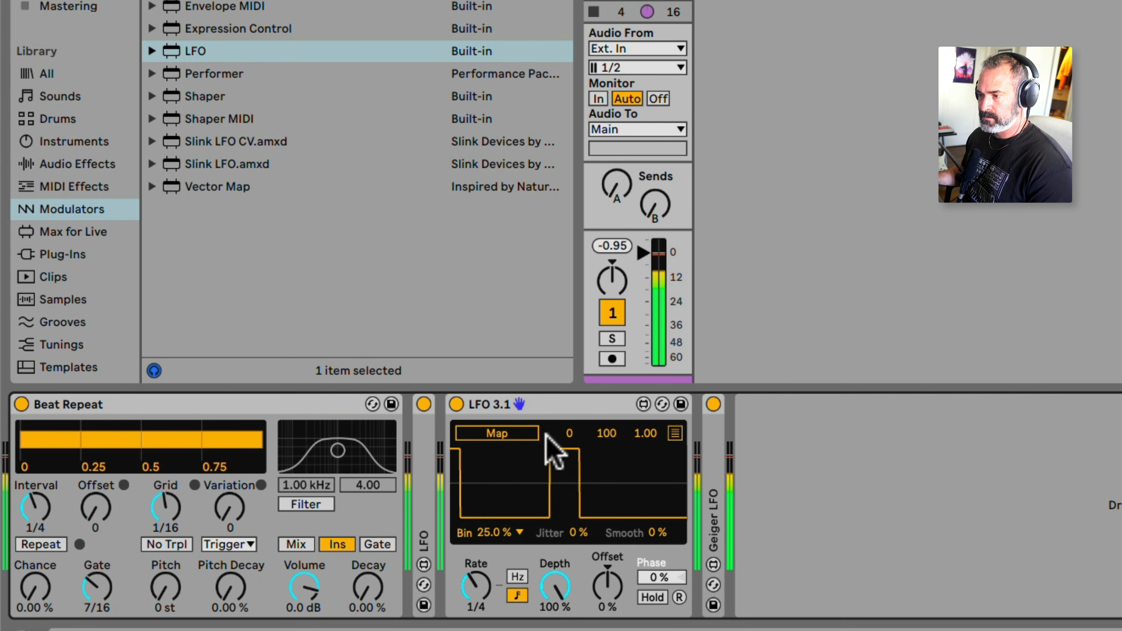
double_click(534, 403)
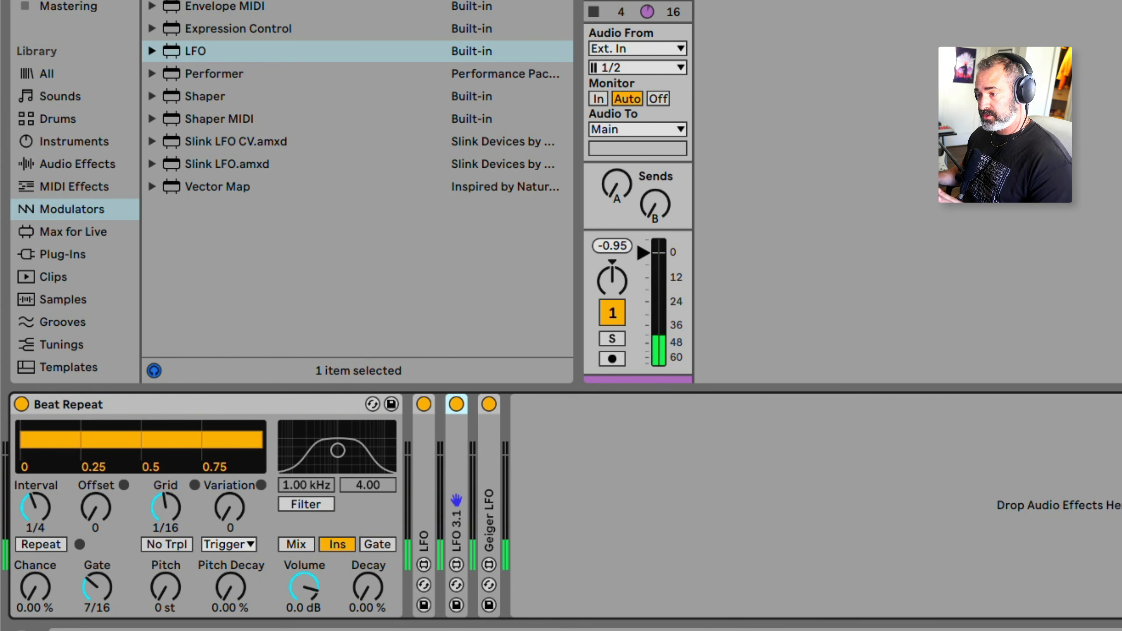
double_click(491, 445)
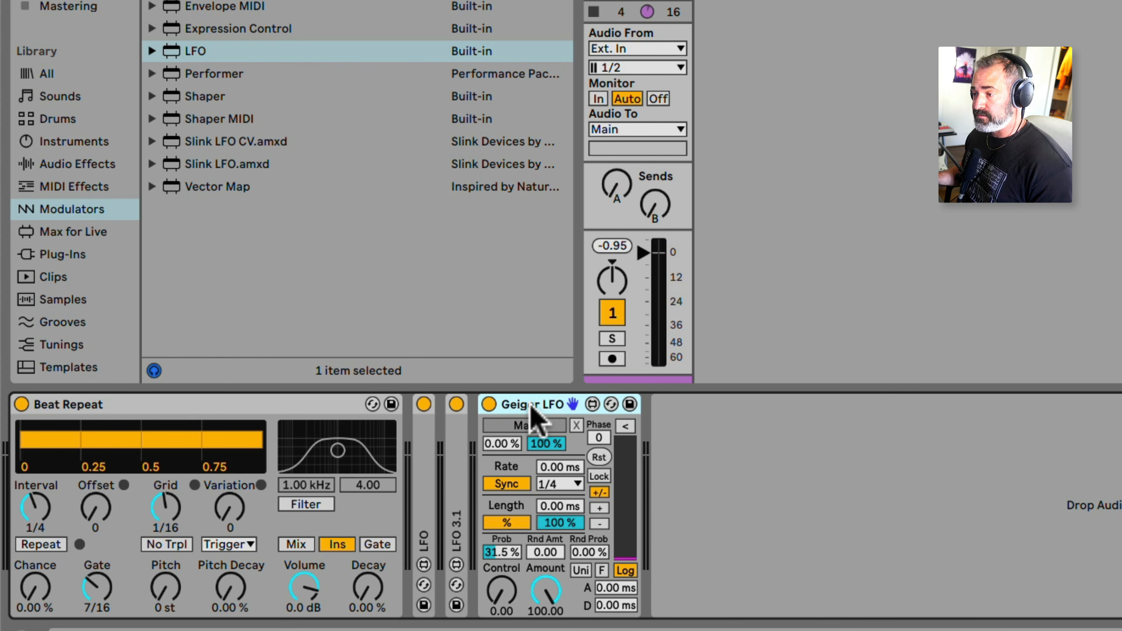
left_click(521, 427)
left_click(40, 546)
Set the Geiger LFO to a tempo-synced rate of 1/4 with a Prob of 30%.
left_click(561, 487)
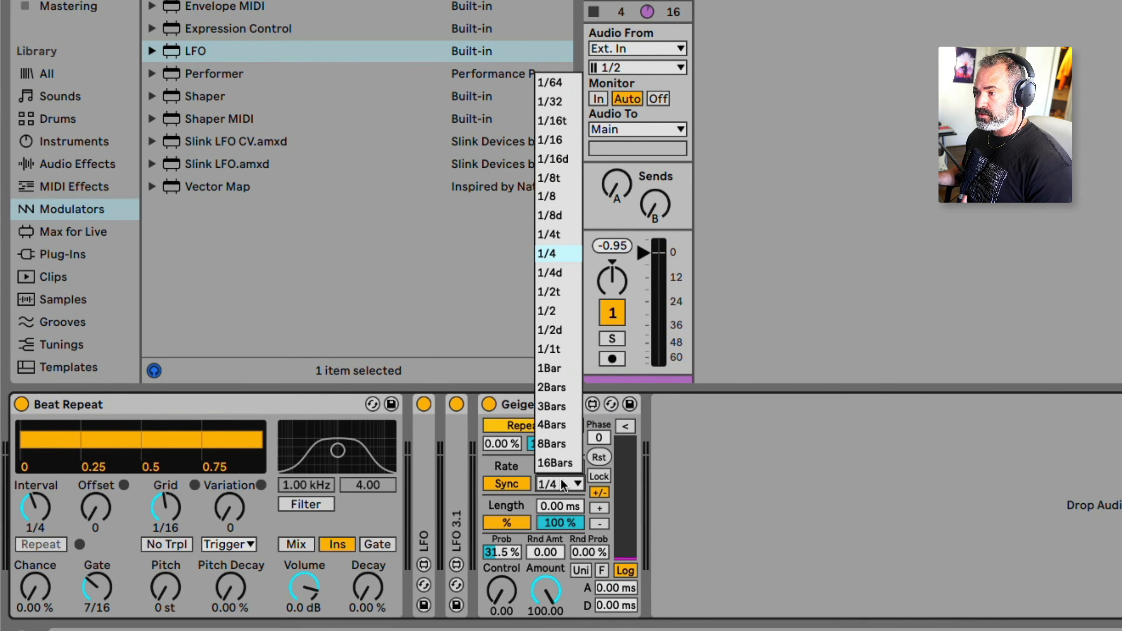
left_click(561, 482)
left_click(499, 481)
left_click(501, 482)
left_click(519, 485)
left_click(521, 485)
left_click(552, 485)
left_click(553, 484)
left_click(552, 485)
left_click(551, 487)
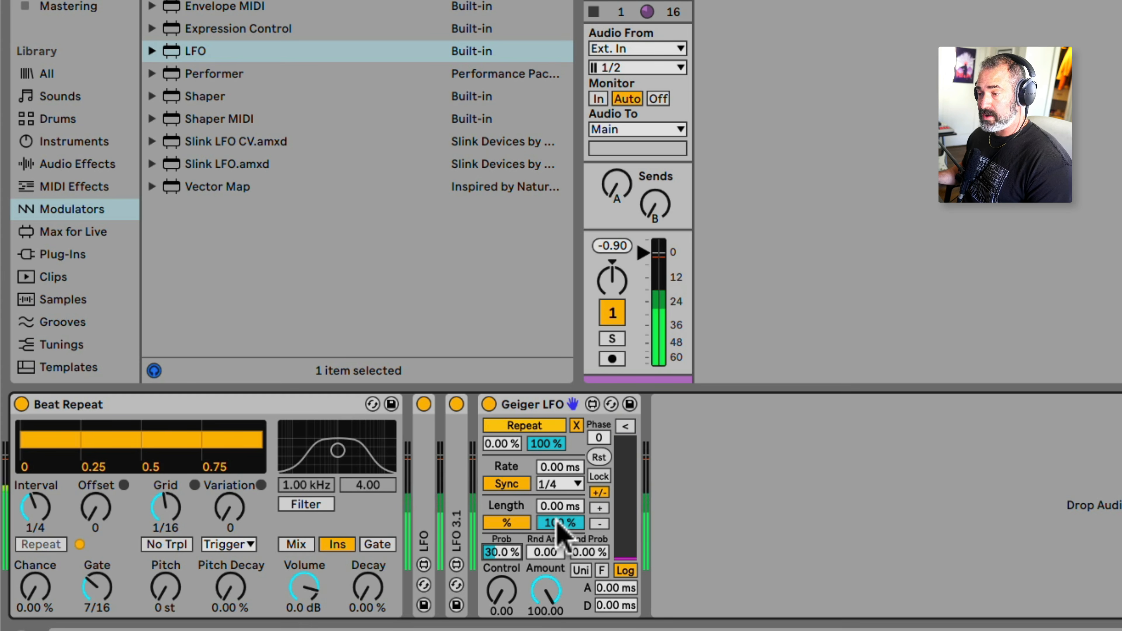
Try a Geiger LFO Length of about 44%, set it to 100% and 1.00 s, and raise Prob to about 63%.
mouse_move(558, 518)
left_mouse_down()
mouse_move(559, 544)
mouse_move(564, 525)
left_mouse_up()
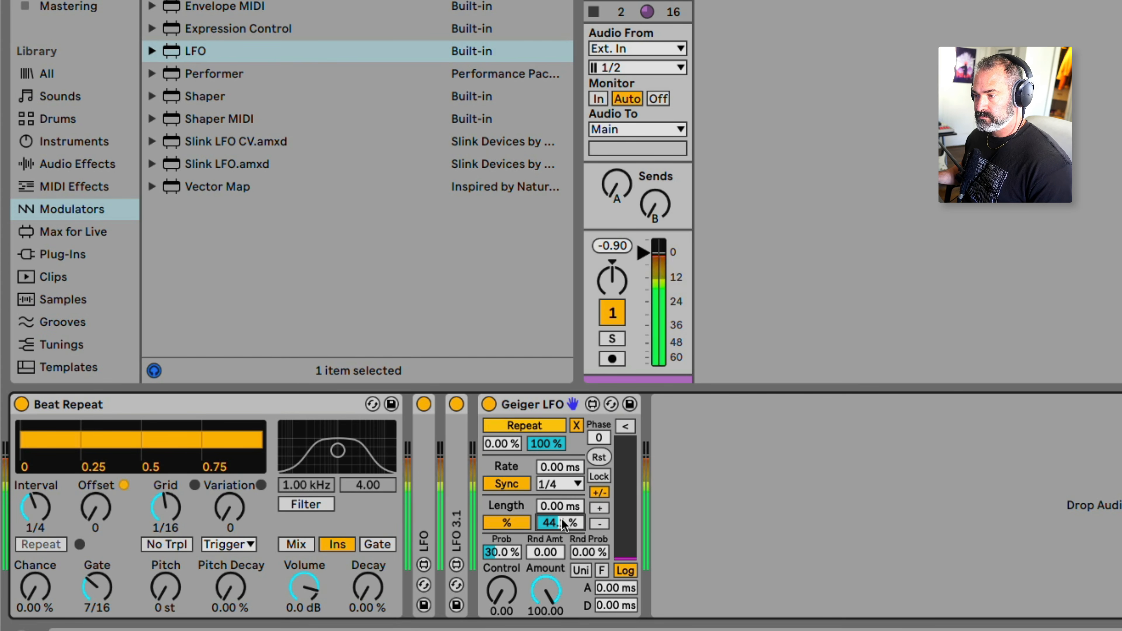
left_click_drag(561, 520, 563, 479)
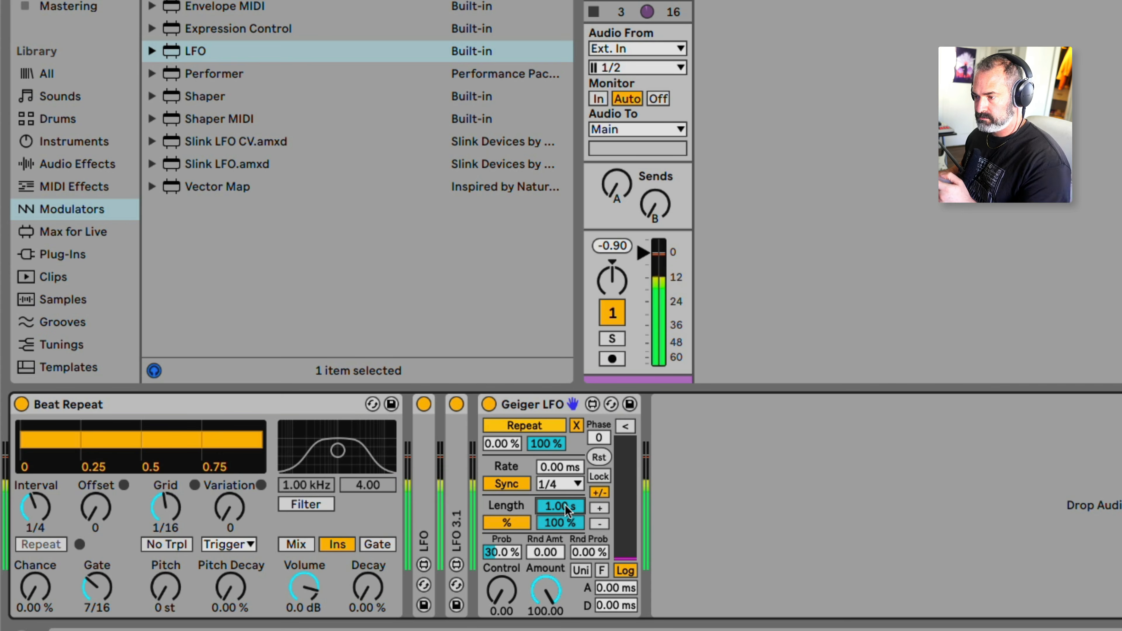
left_click_drag(503, 552, 504, 525)
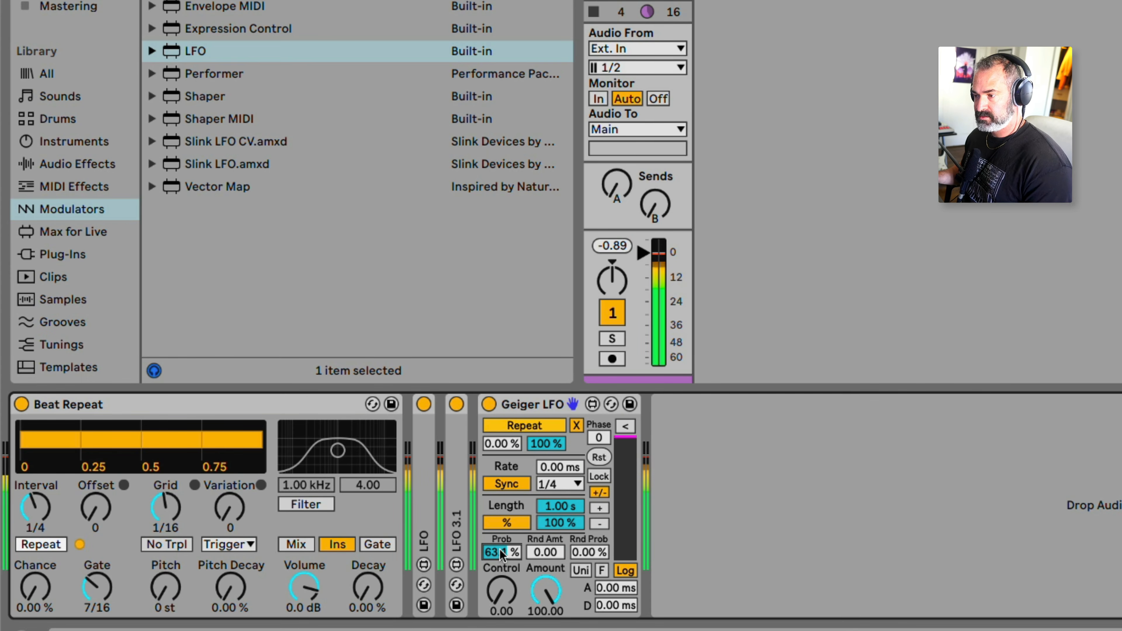
Set the Geiger LFO's Prob to 27.6% and Length to 0.00 ms, and unmap it from Beat Repeat's Repeat switch.
left_click_drag(502, 551, 501, 570)
double_click(559, 523)
double_click(560, 509)
left_click_drag(560, 520, 560, 494)
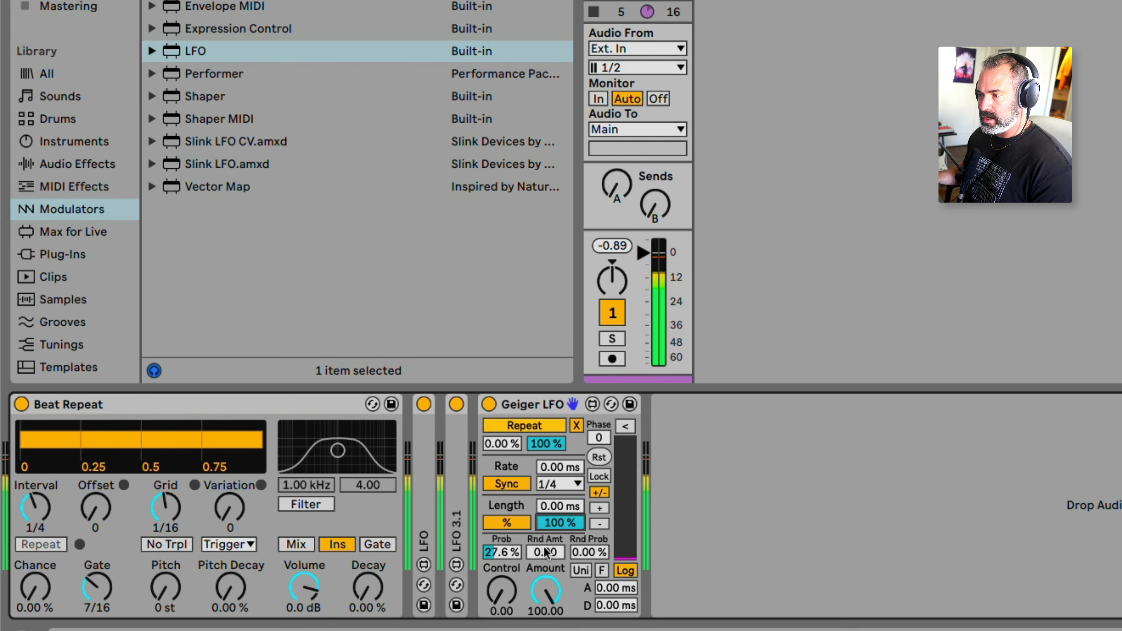
left_click(577, 425)
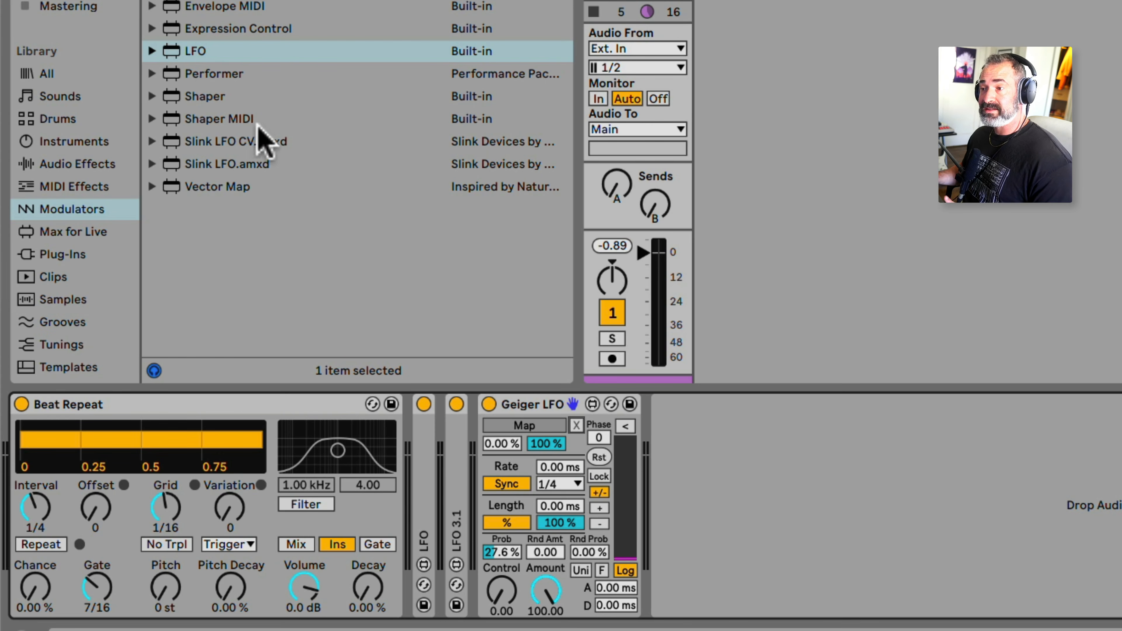
Look over the LFO, Shaper and Expression Control devices in the Modulators list.
left_click(262, 45)
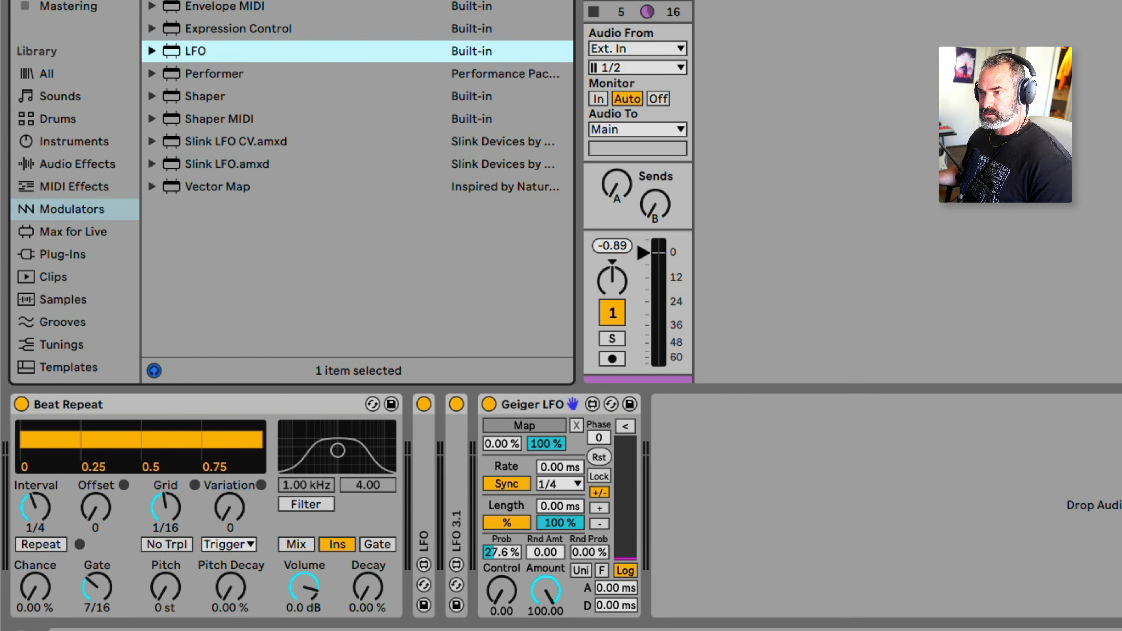
left_click(268, 92)
left_click(262, 50)
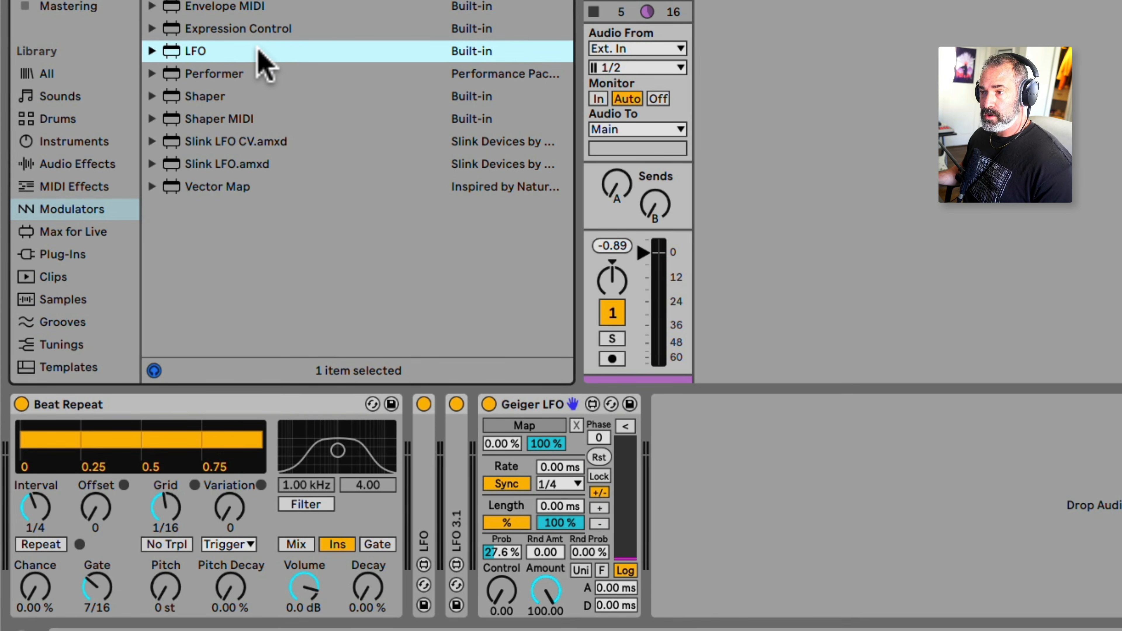
left_click(267, 30)
left_click(262, 51)
left_click(250, 95)
left_click(263, 51)
left_click(265, 31)
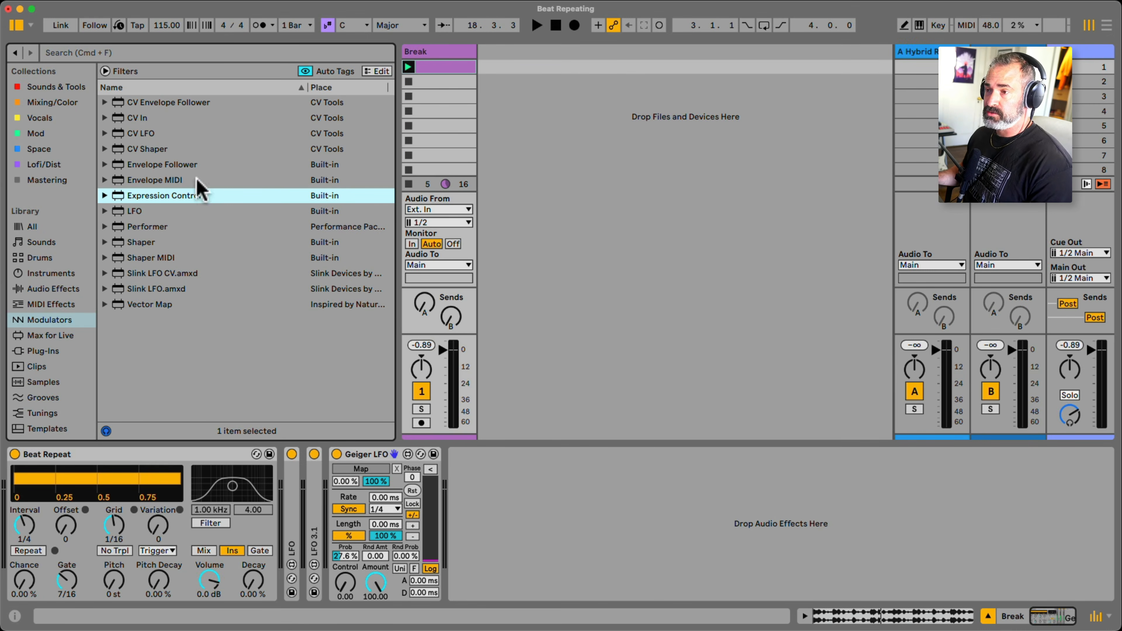
Open the Binary Randomization Expression Control set from the Binary Randomization Project without saving Beat Repeating.
scroll(66, 266, "down", 8)
left_click(52, 352)
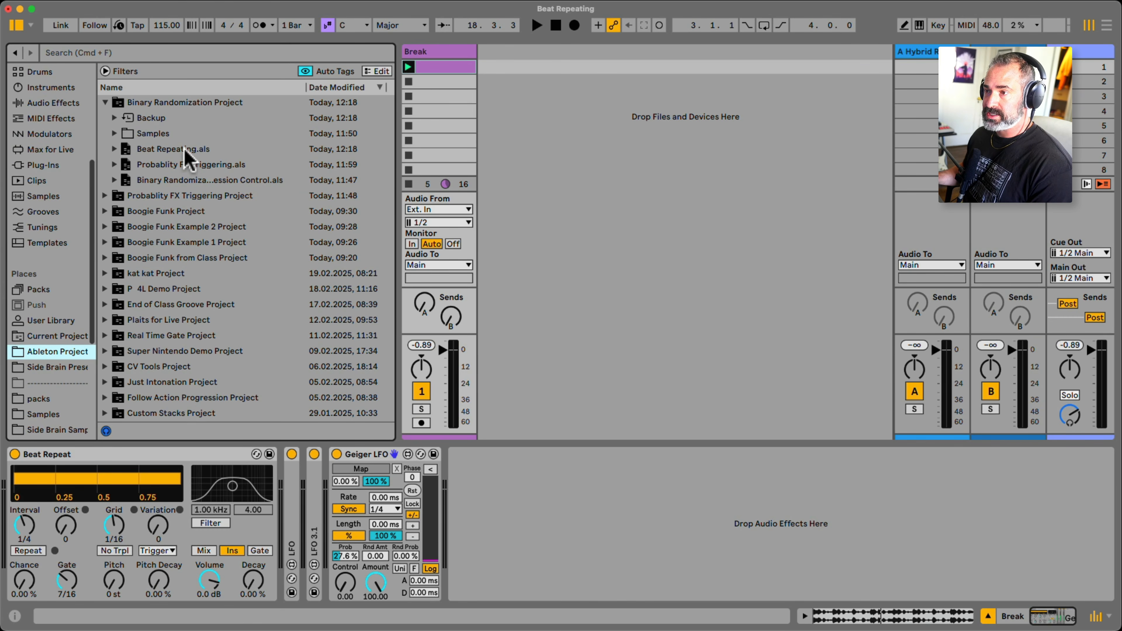
double_click(193, 165)
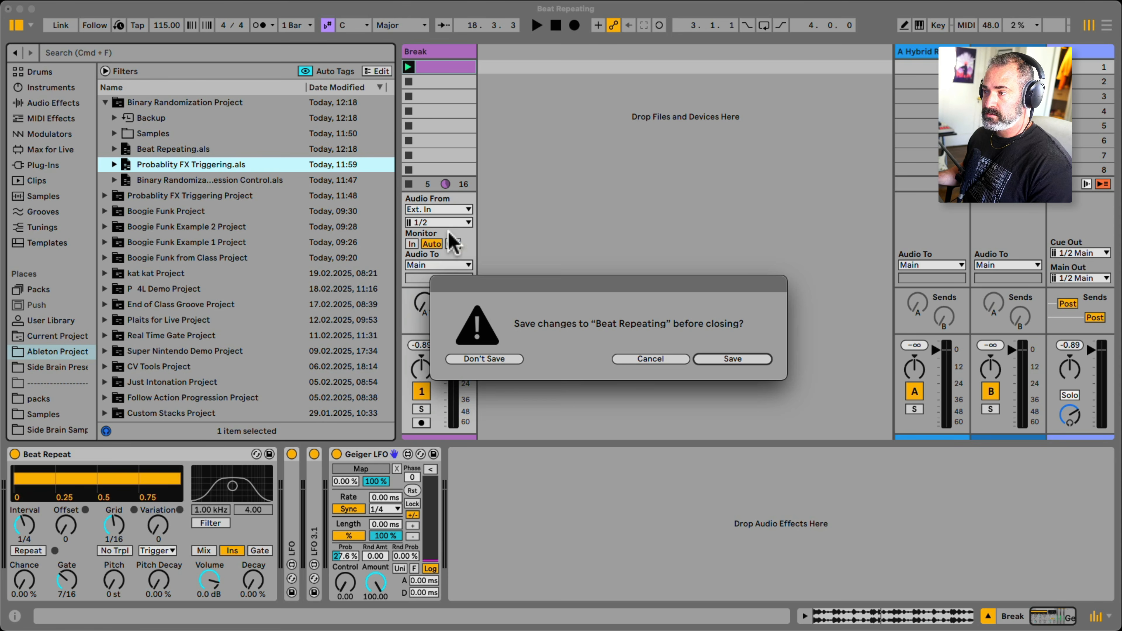
left_click(631, 363)
double_click(264, 181)
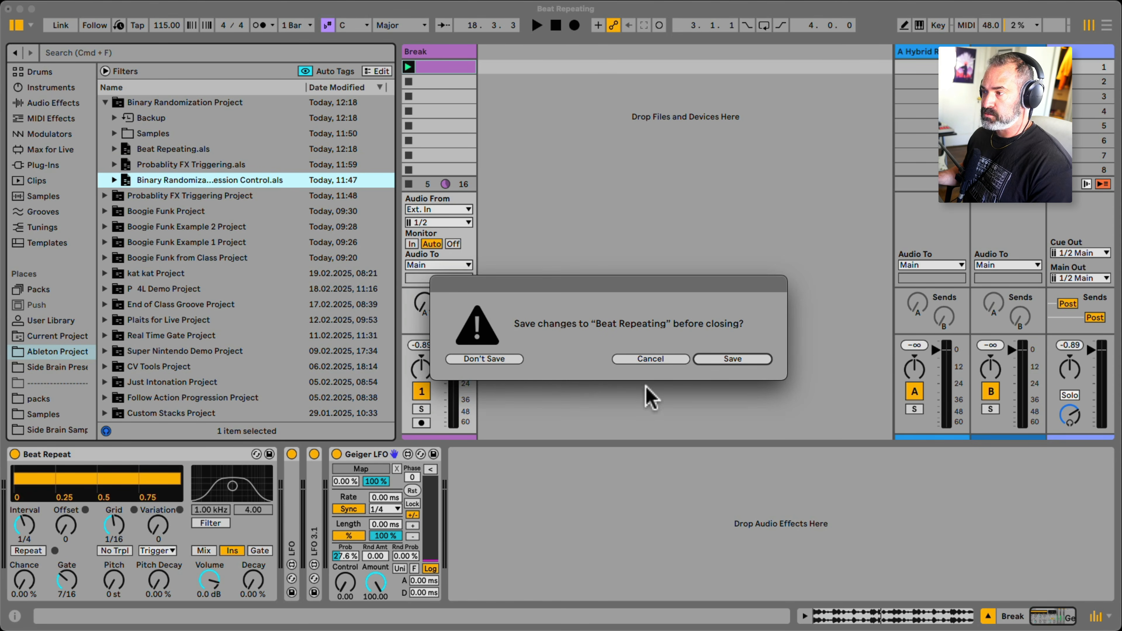
left_click(518, 359)
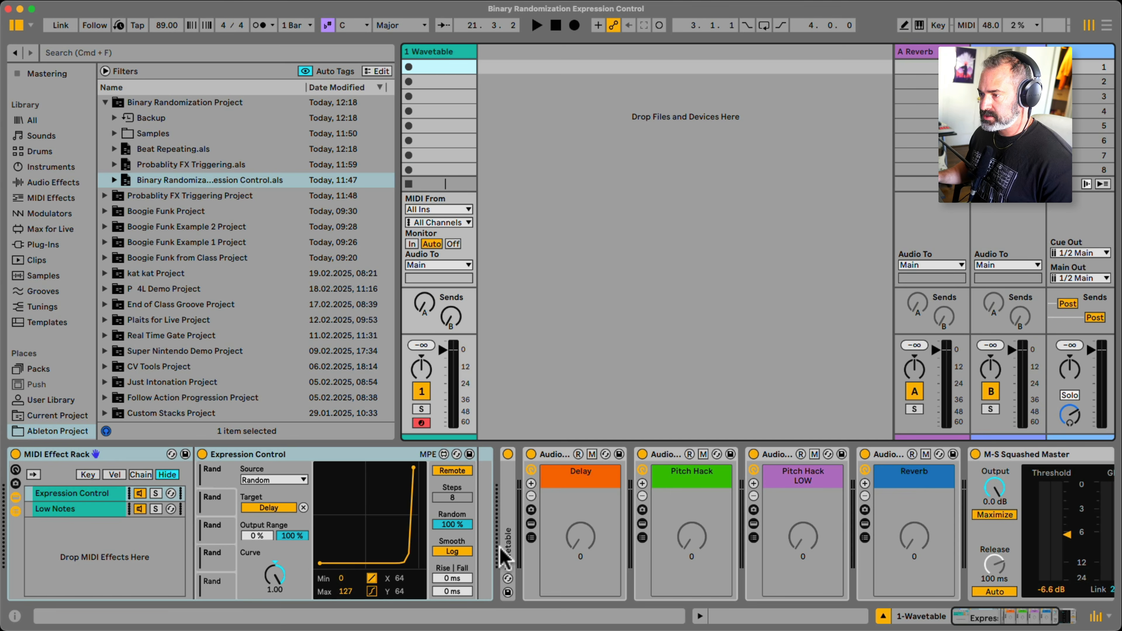
Expand Wavetable and look along the device chain from the audio effect racks back to the MIDI Effect Rack.
double_click(509, 528)
scroll(528, 520, "right", 10)
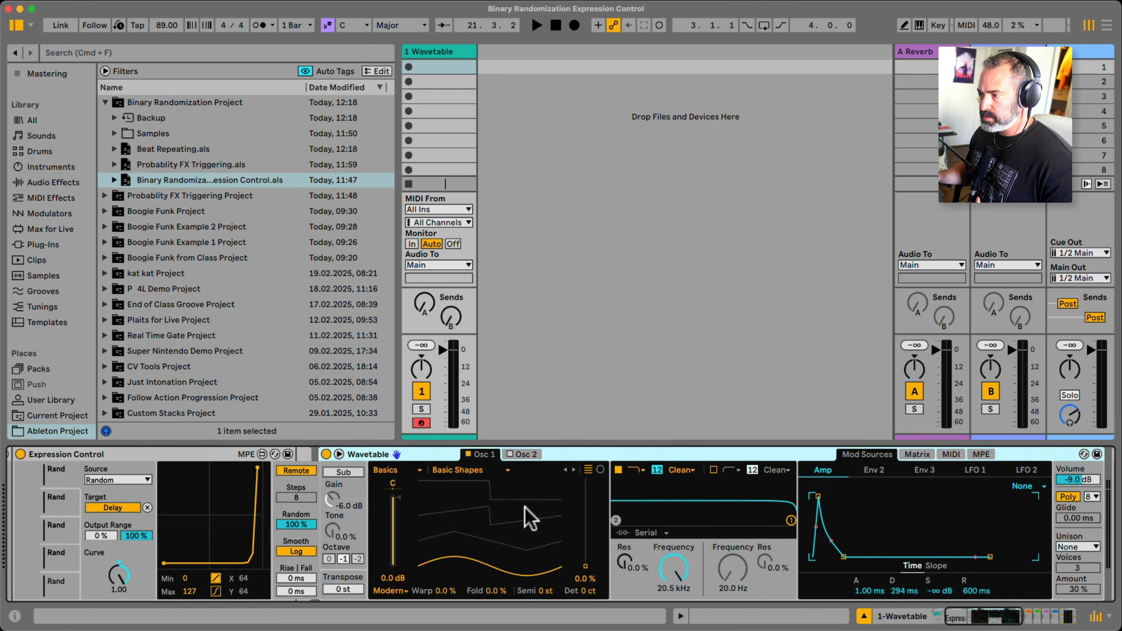
left_click(648, 457)
scroll(648, 458, "right", 10)
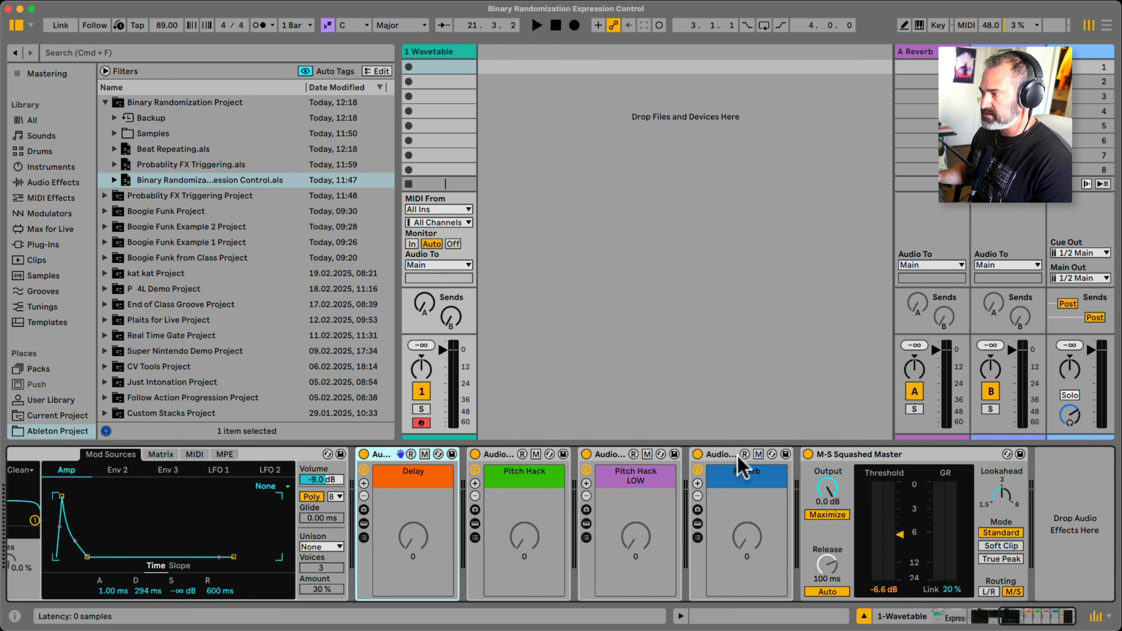
scroll(730, 458, "left", 15)
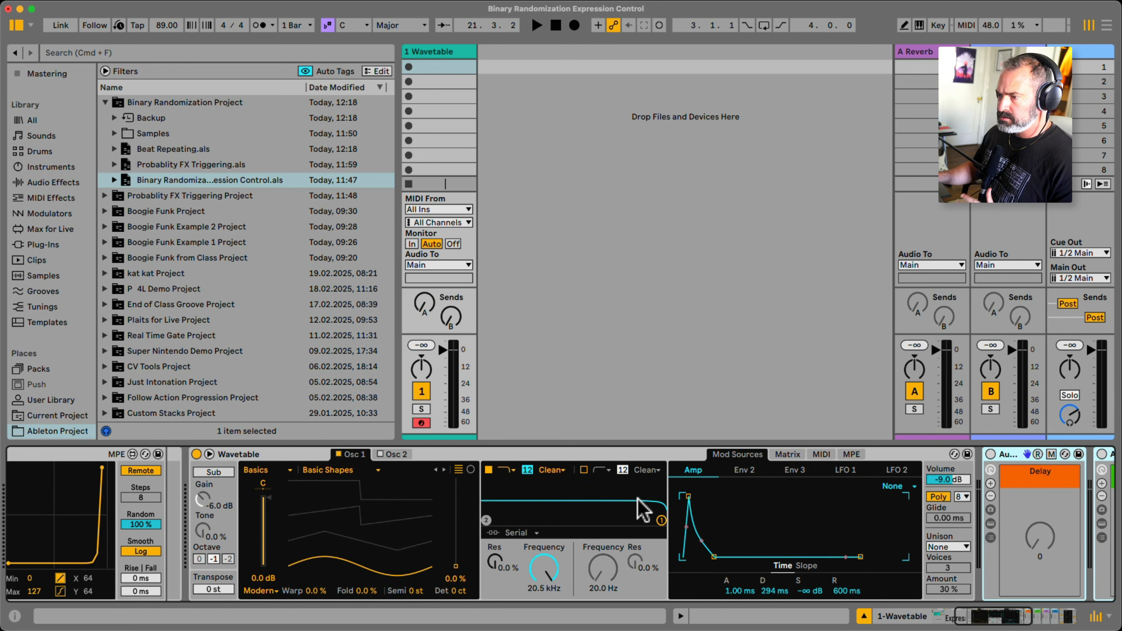
scroll(638, 504, "left", 3)
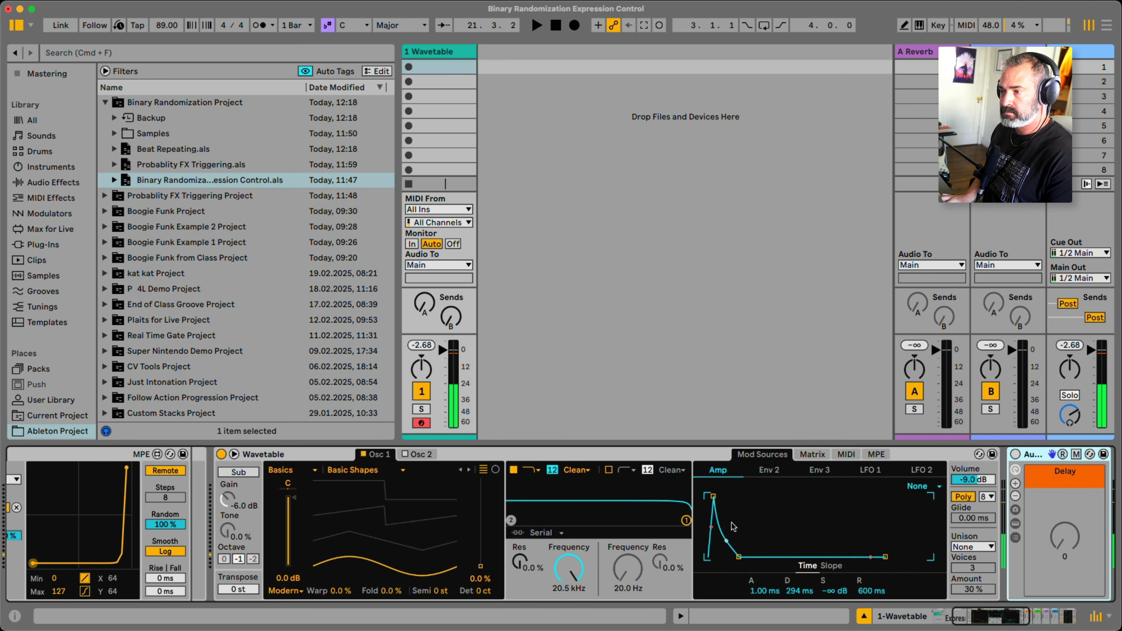
scroll(610, 515, "left", 5)
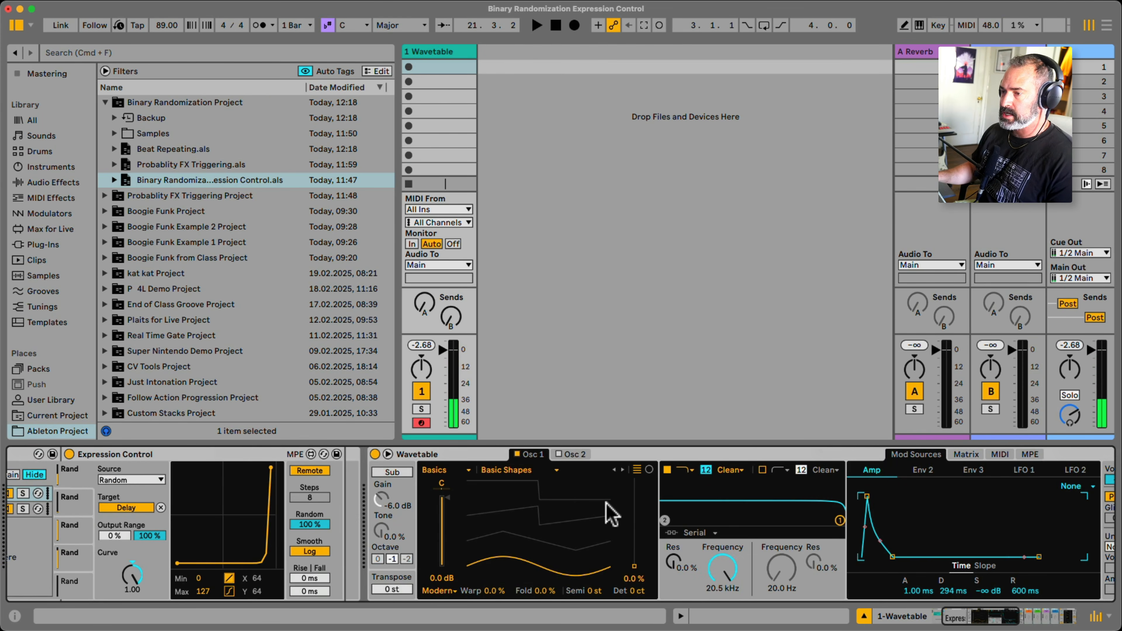
scroll(612, 515, "left", 3)
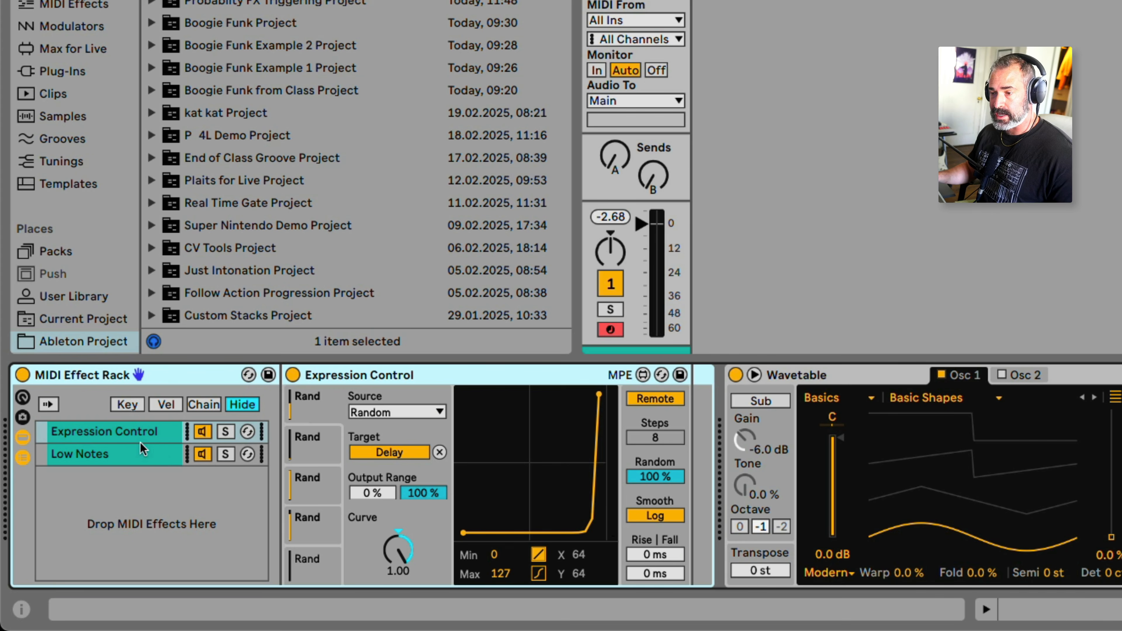
Compare the Low Notes and Expression Control chains in the MIDI Effect Rack and list the Modulators library.
left_click(134, 453)
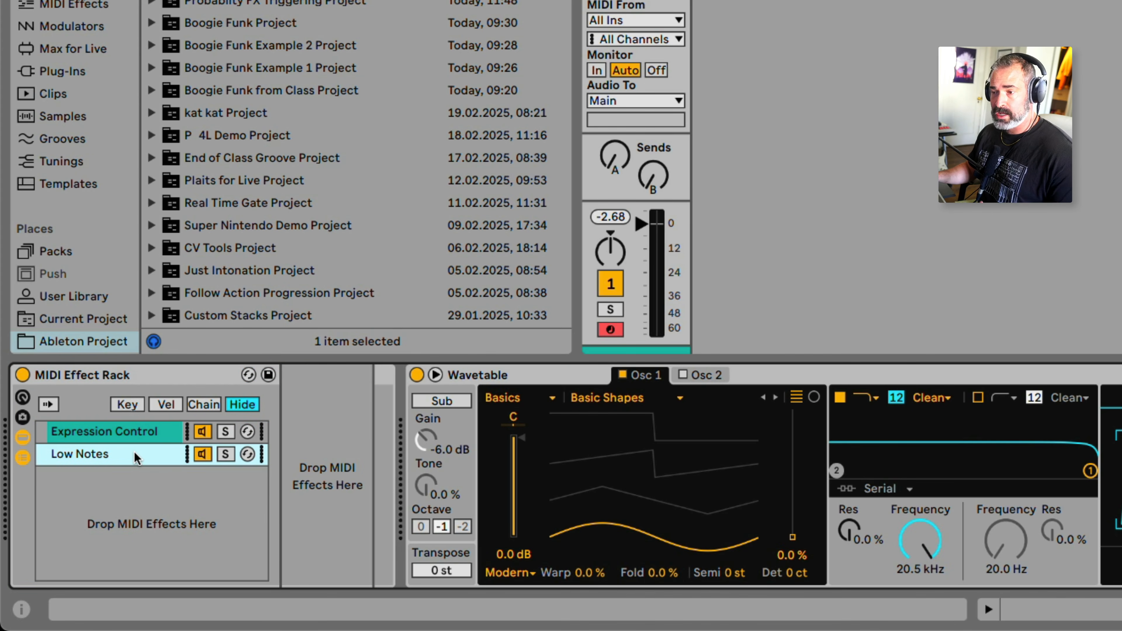
left_click(139, 432)
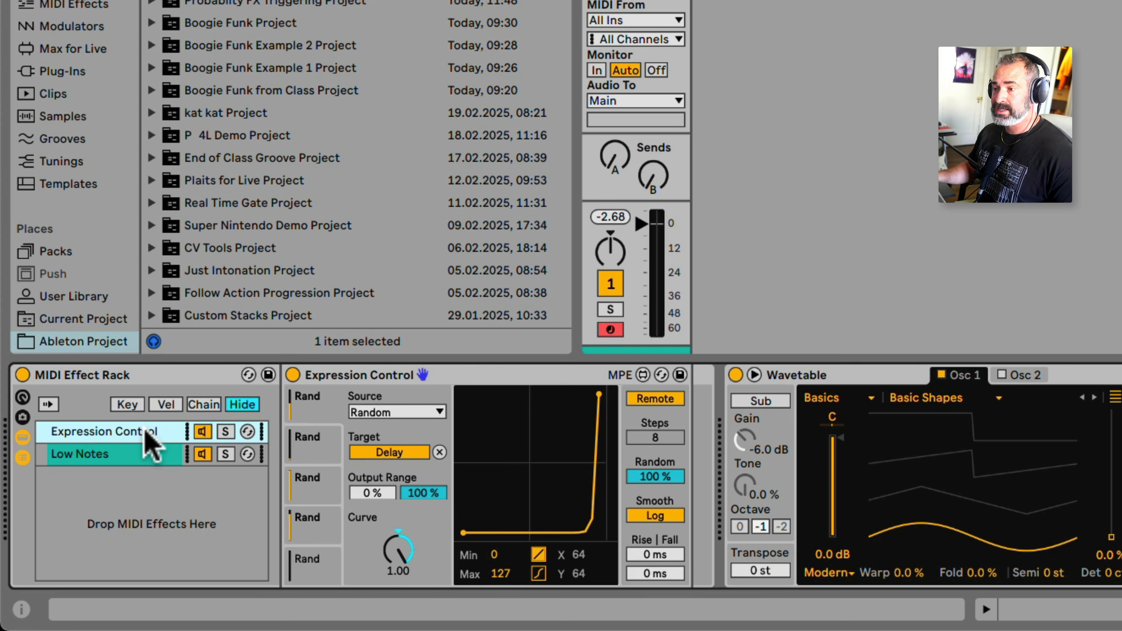
left_click(371, 375)
left_click(72, 27)
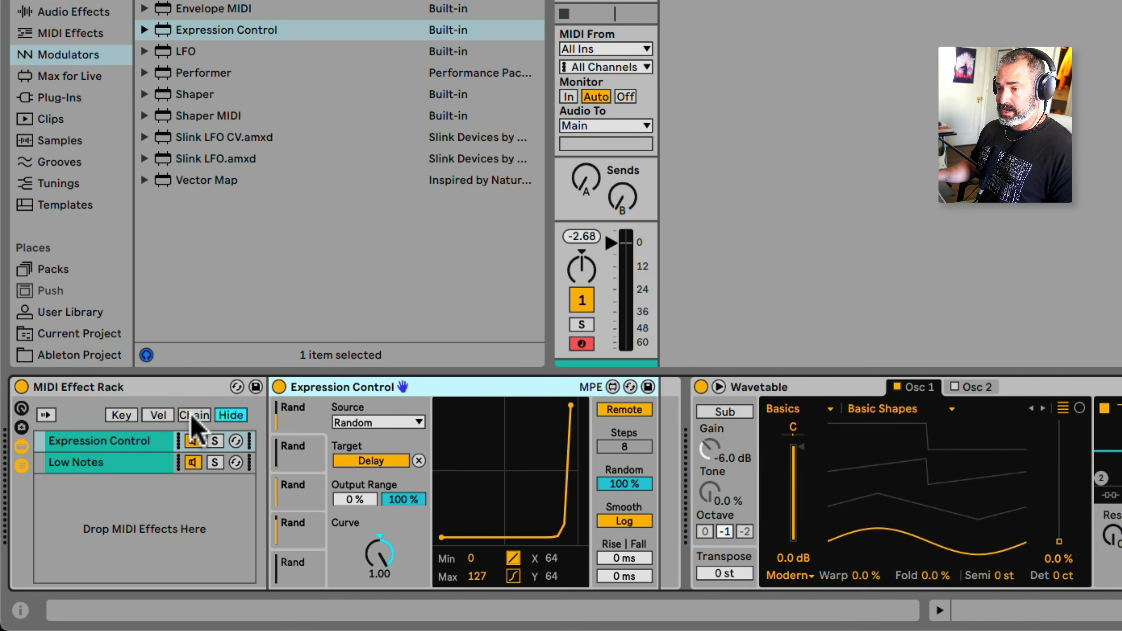
Examine the key zones of the Low Notes and Expression Control chains, and hide the zone editor again.
left_click(123, 420)
left_click(114, 463)
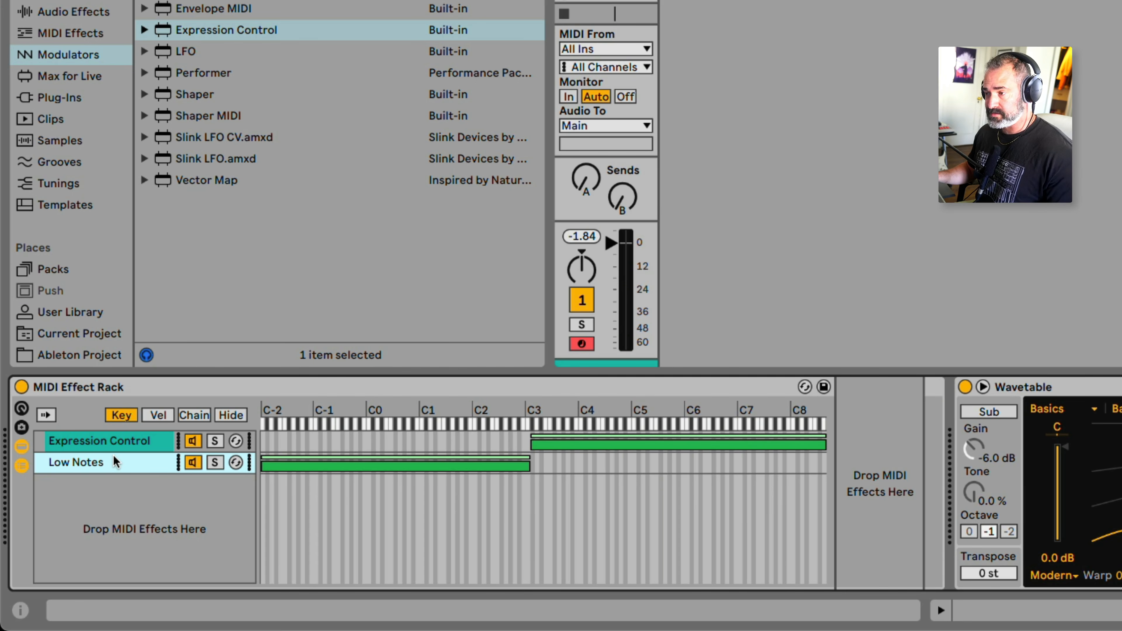
left_click(131, 442)
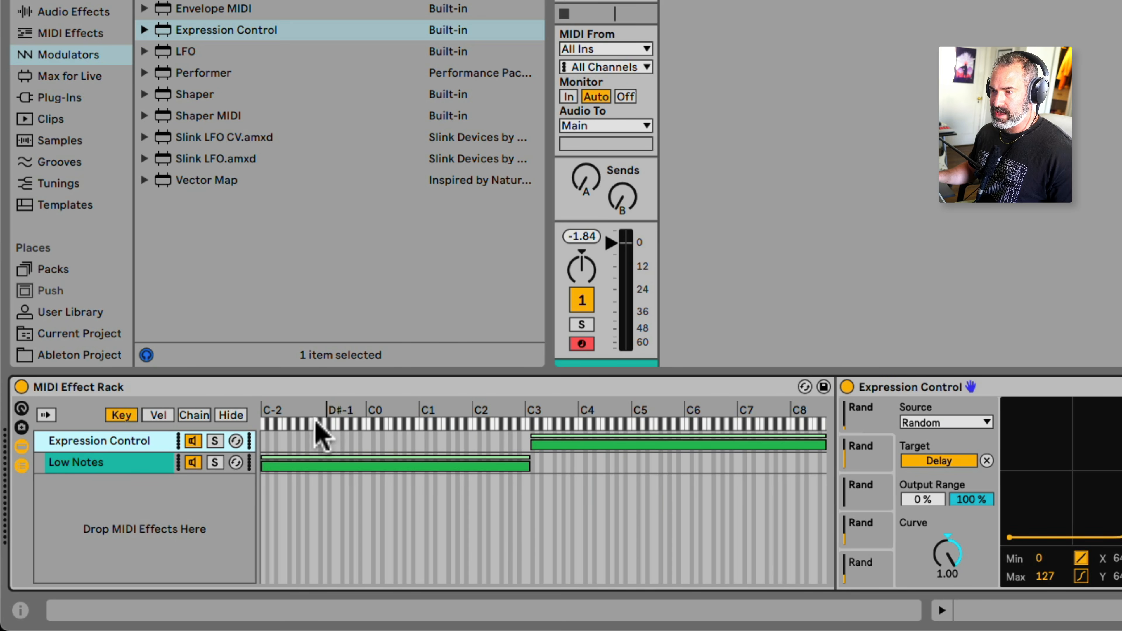
left_click(231, 414)
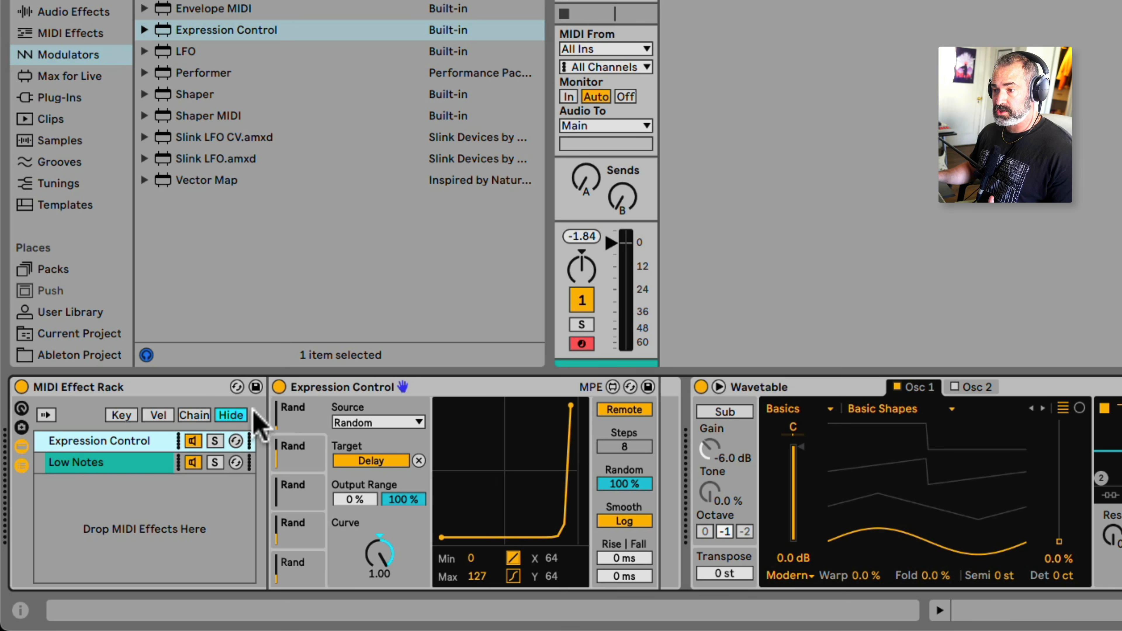
Check the targets of several Rand slots in Expression Control, returning to the first slot, which targets Delay.
left_click(308, 453)
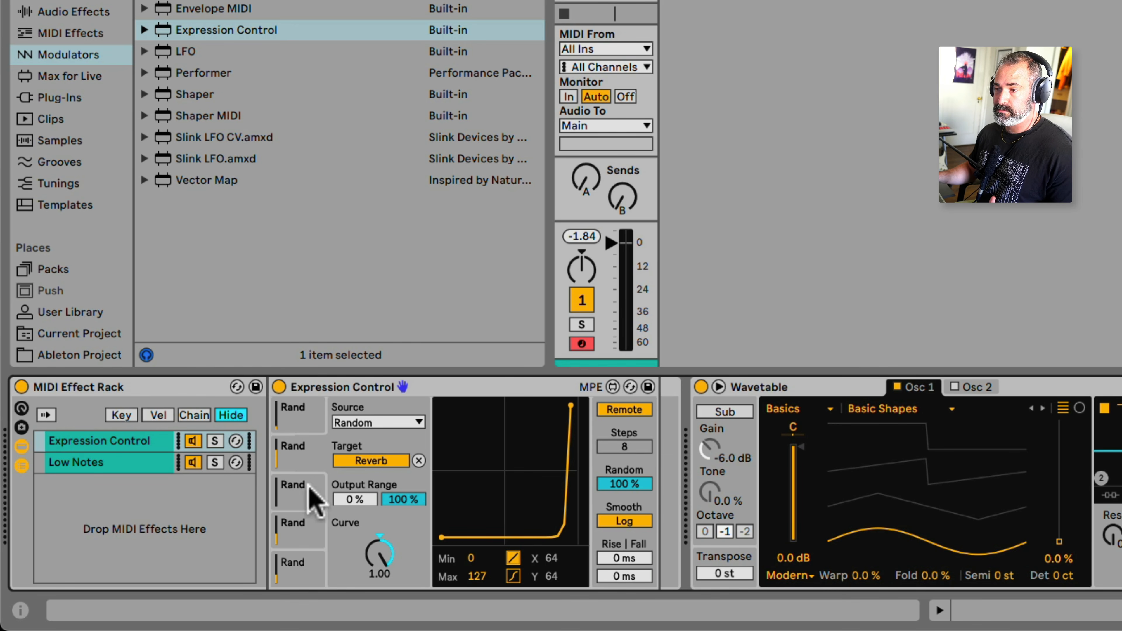
left_click(301, 493)
left_click(305, 424)
left_click(353, 422)
left_click(354, 423)
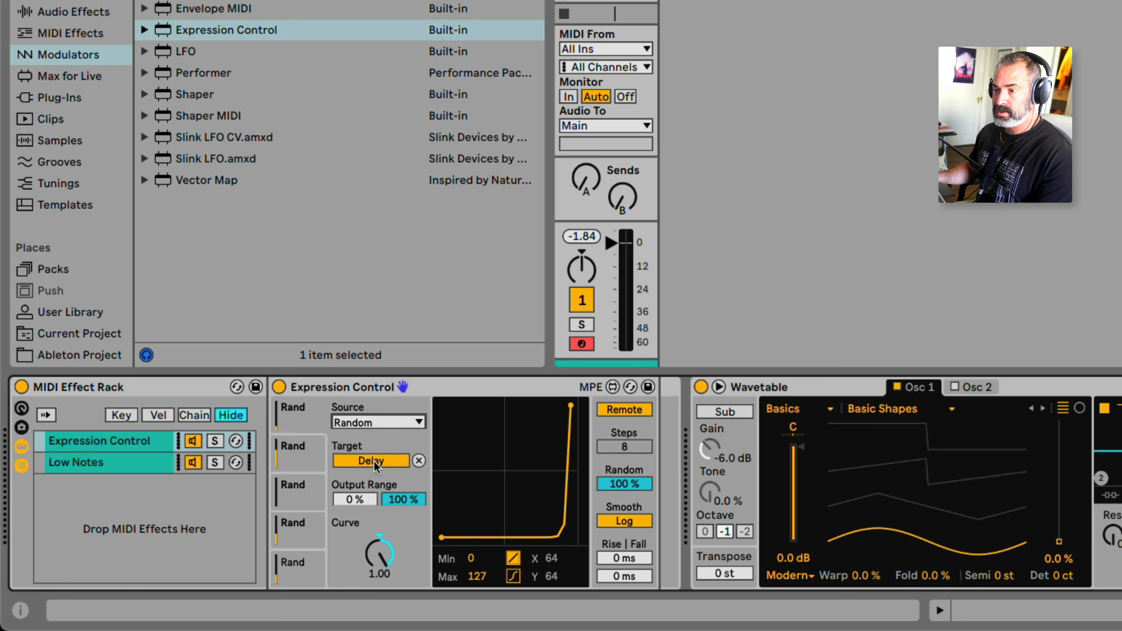
Collapse Wavetable and turn on the Delay, Pitch Hack, Pitch Hack LOW and Reverb effect racks.
double_click(767, 389)
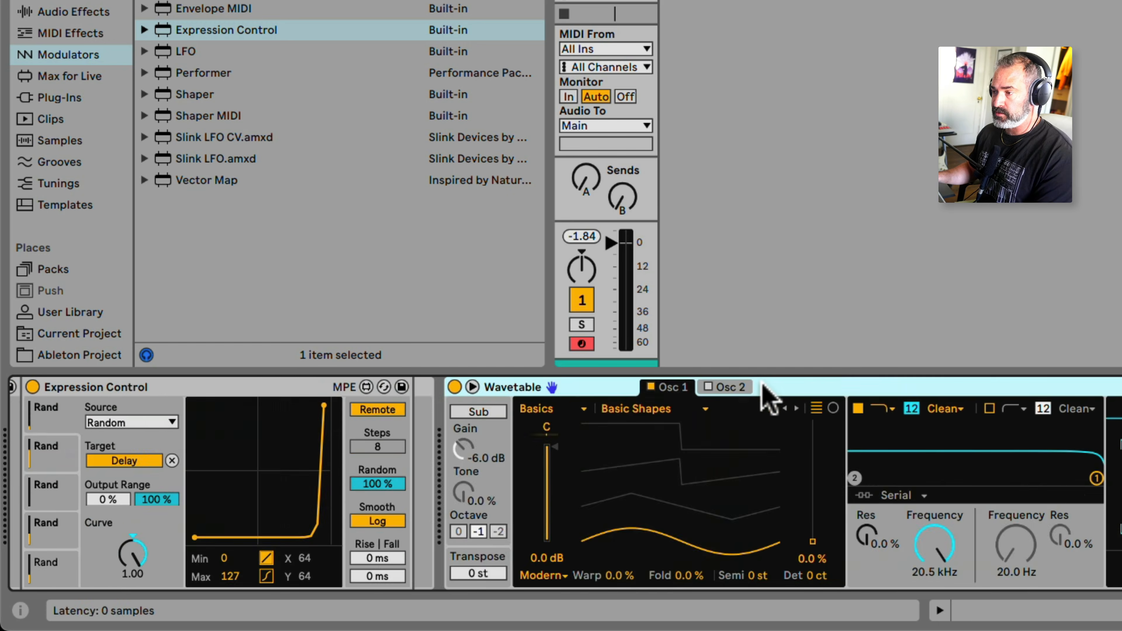
left_click(487, 387)
left_click(640, 387)
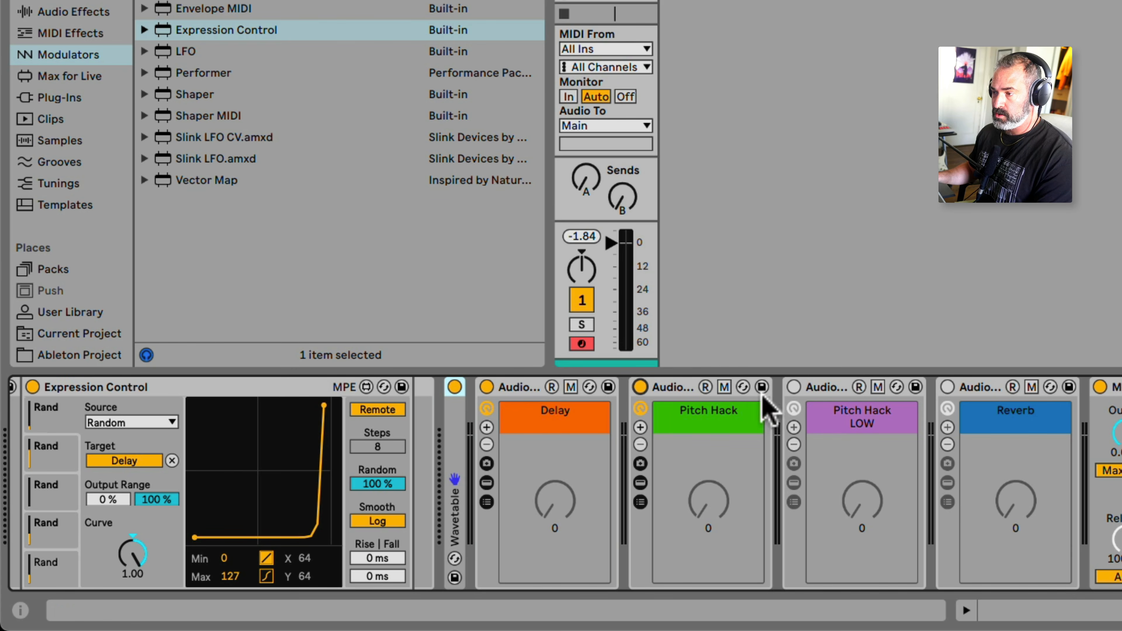
left_click(794, 387)
left_click(947, 387)
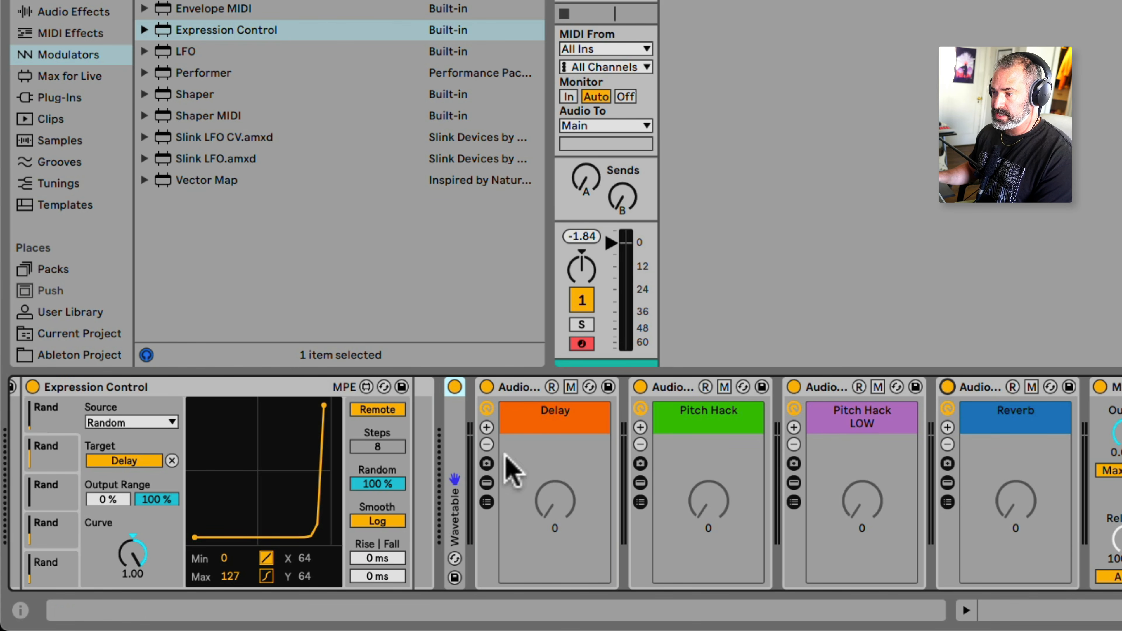
Show the Delay rack's chains and examine their chain select zones against Expression Control's Delay response curve.
left_click(487, 483)
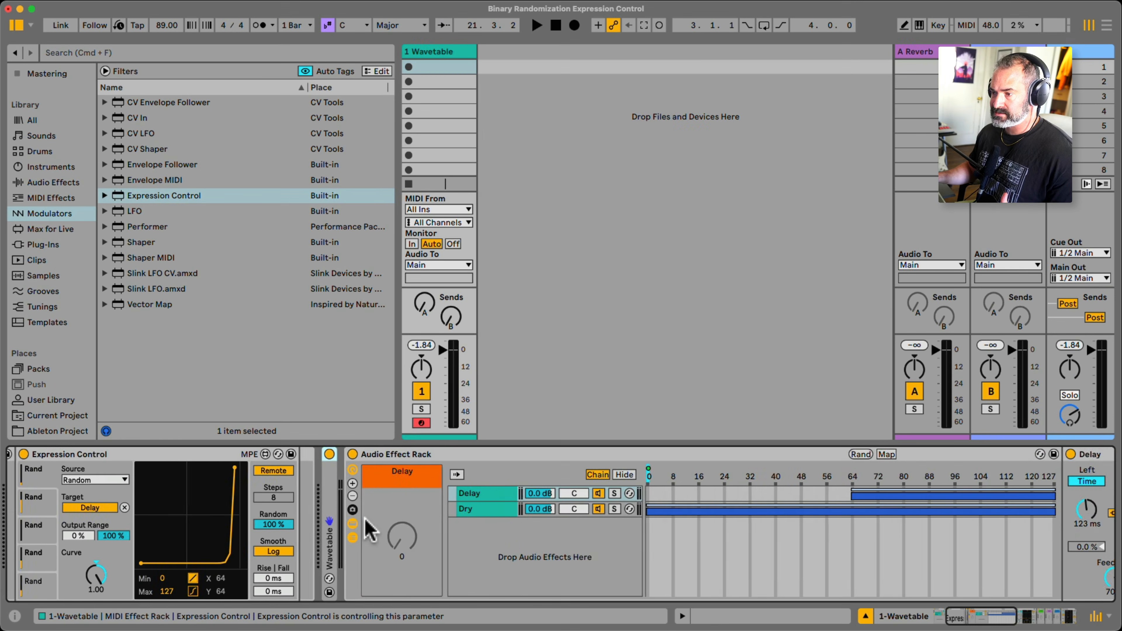
scroll(424, 535, "left", 5)
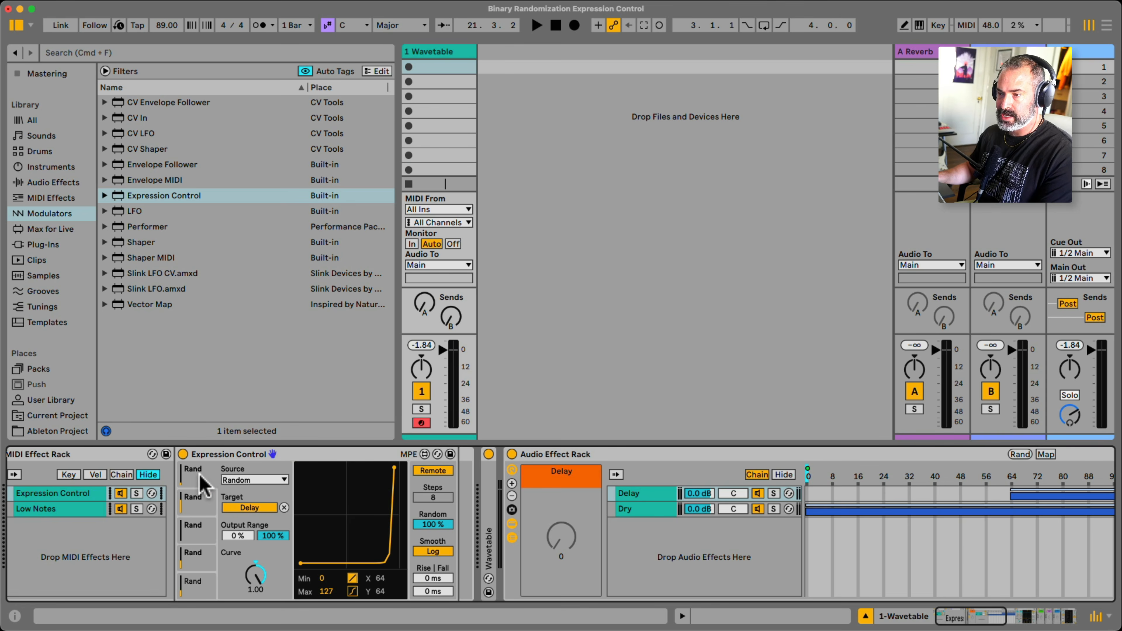
scroll(256, 509, "left", 1)
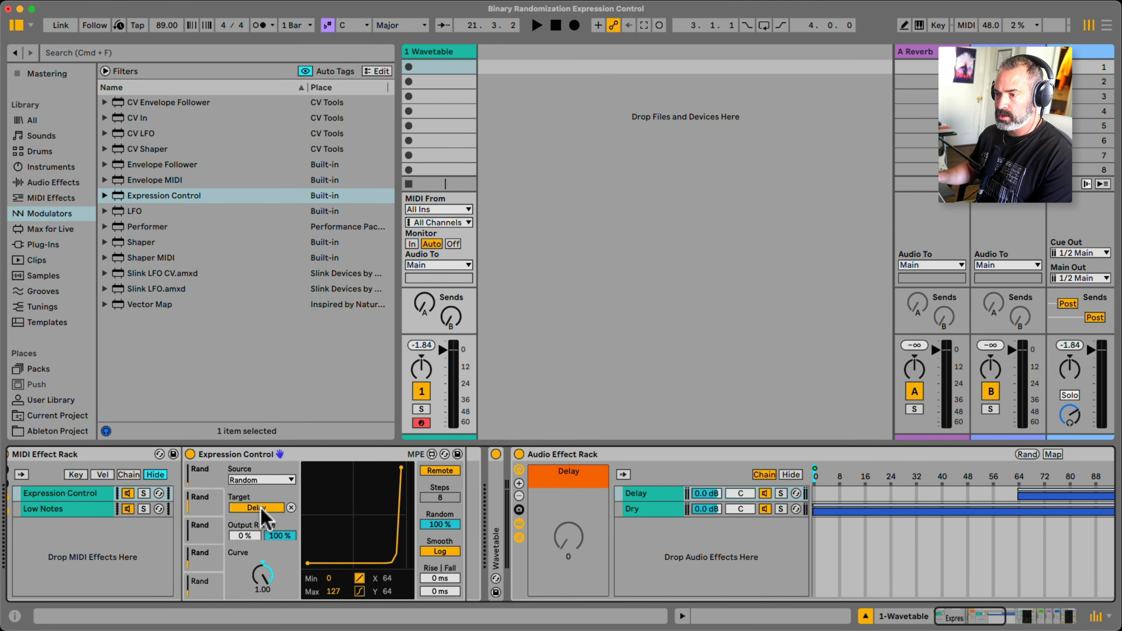
scroll(868, 499, "right", 4)
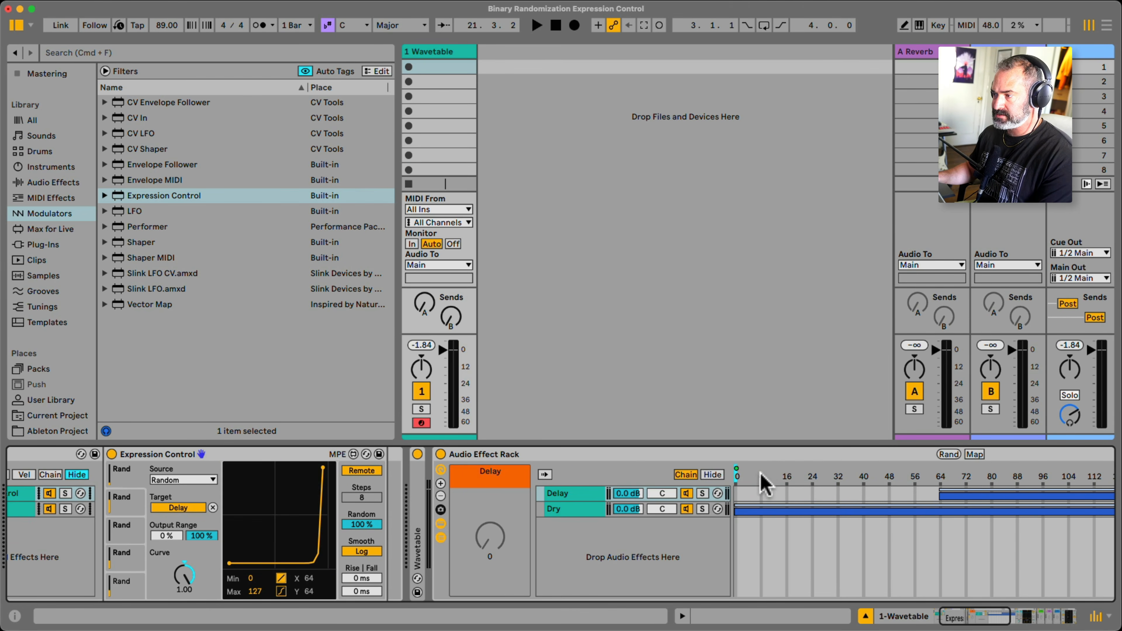
scroll(766, 485, "right", 5)
mouse_move(839, 496)
left_mouse_down()
mouse_move(964, 495)
mouse_move(840, 495)
left_mouse_up()
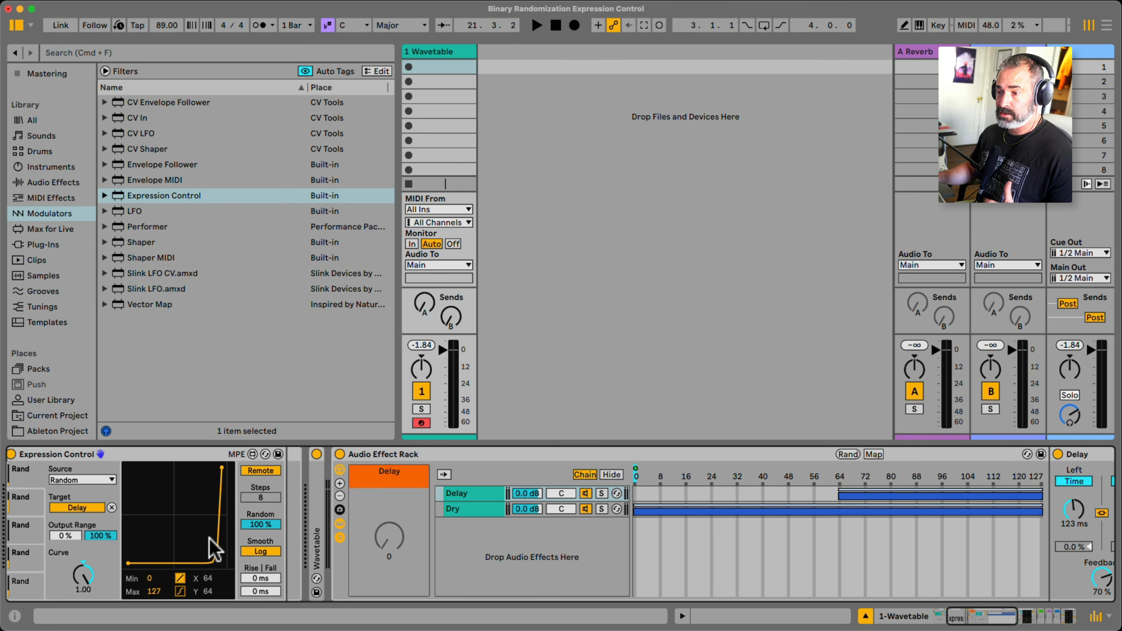
mouse_move(216, 551)
left_mouse_down()
mouse_move(182, 481)
mouse_move(211, 566)
left_mouse_up()
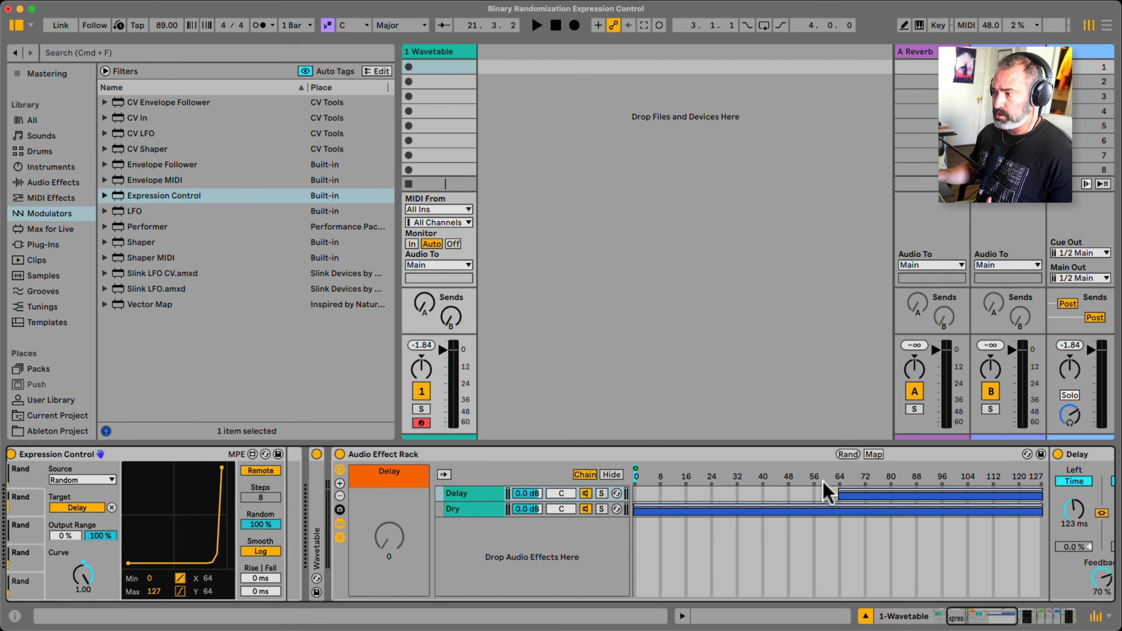
left_click_drag(215, 551, 216, 573)
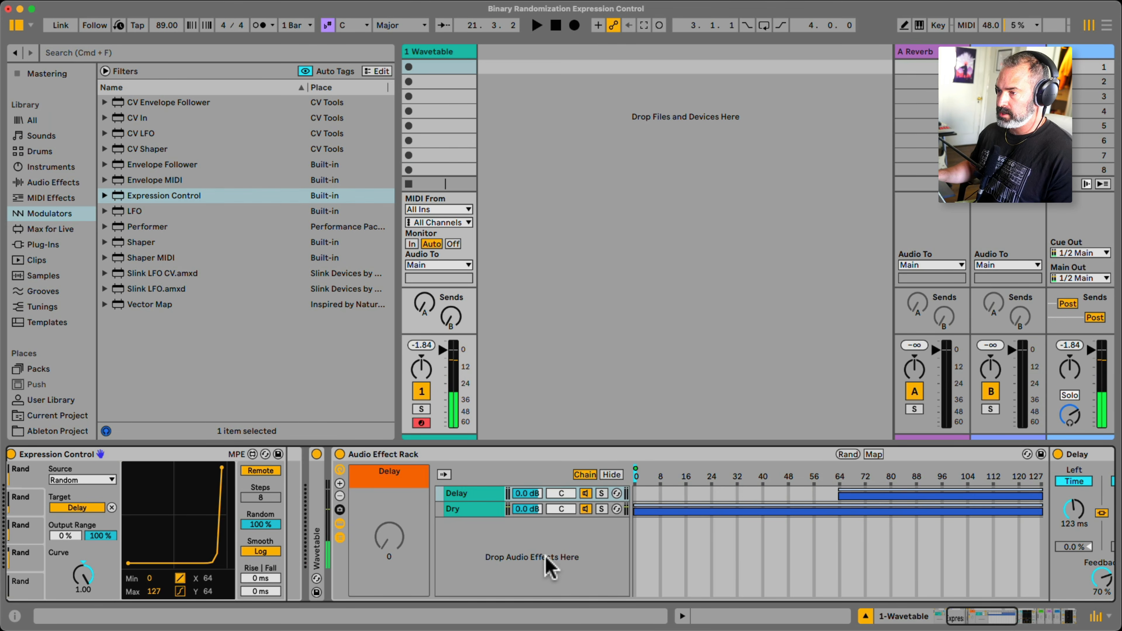
Turn off the Pitch Hack, Pitch Hack LOW and Reverb racks, leaving only the Delay rack active.
scroll(546, 564, "right", 10)
left_click(474, 454)
left_click(587, 453)
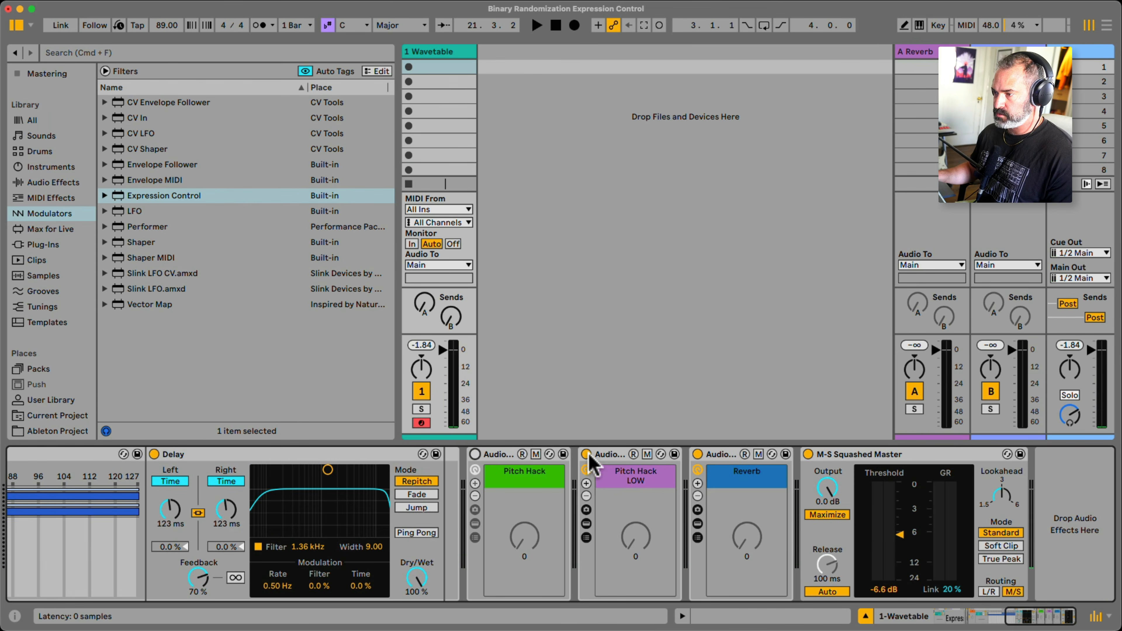
left_click(698, 454)
scroll(707, 468, "left", 10)
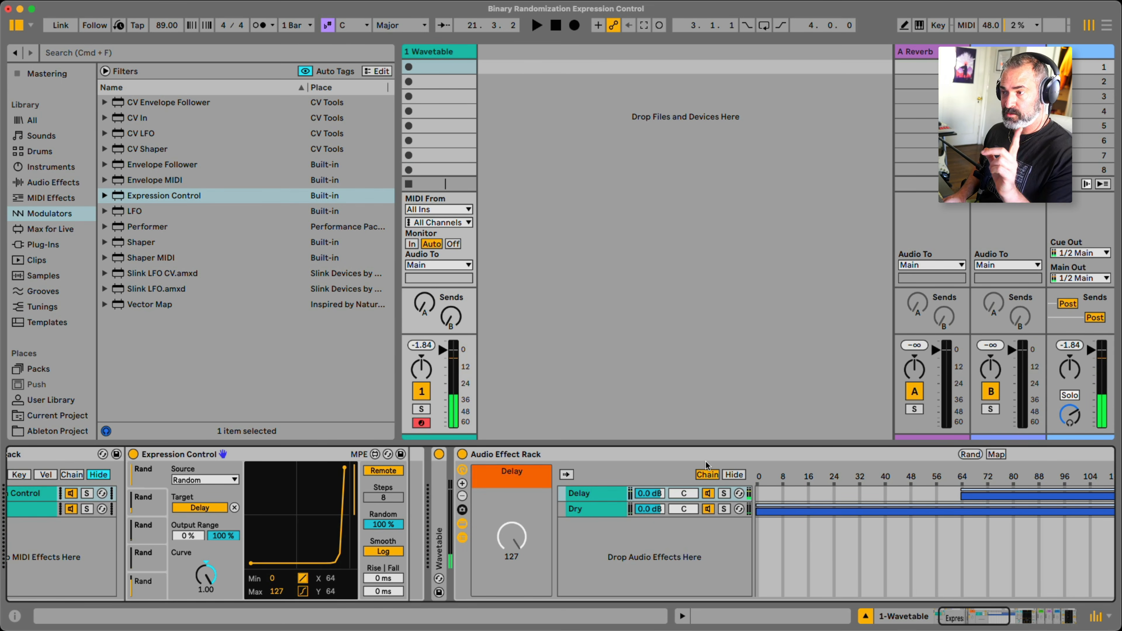
Collapse the Delay rack to its macro, and turn on the Pitch Hack rack with its chains shown.
left_click(734, 474)
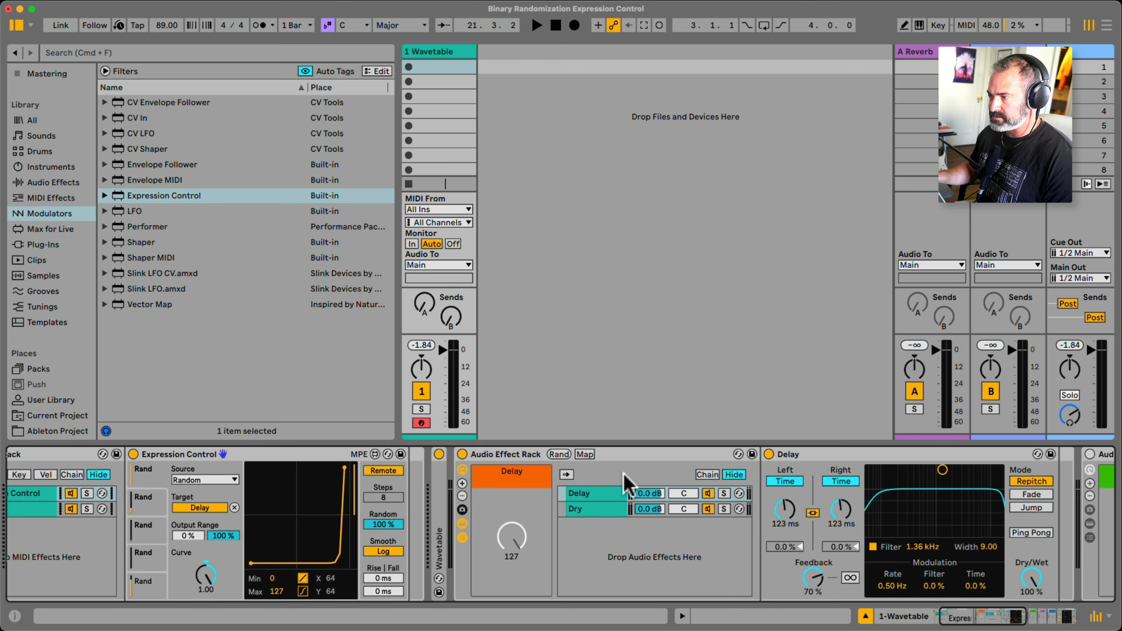
left_click(463, 523)
left_click(462, 538)
left_click(573, 453)
left_click(574, 523)
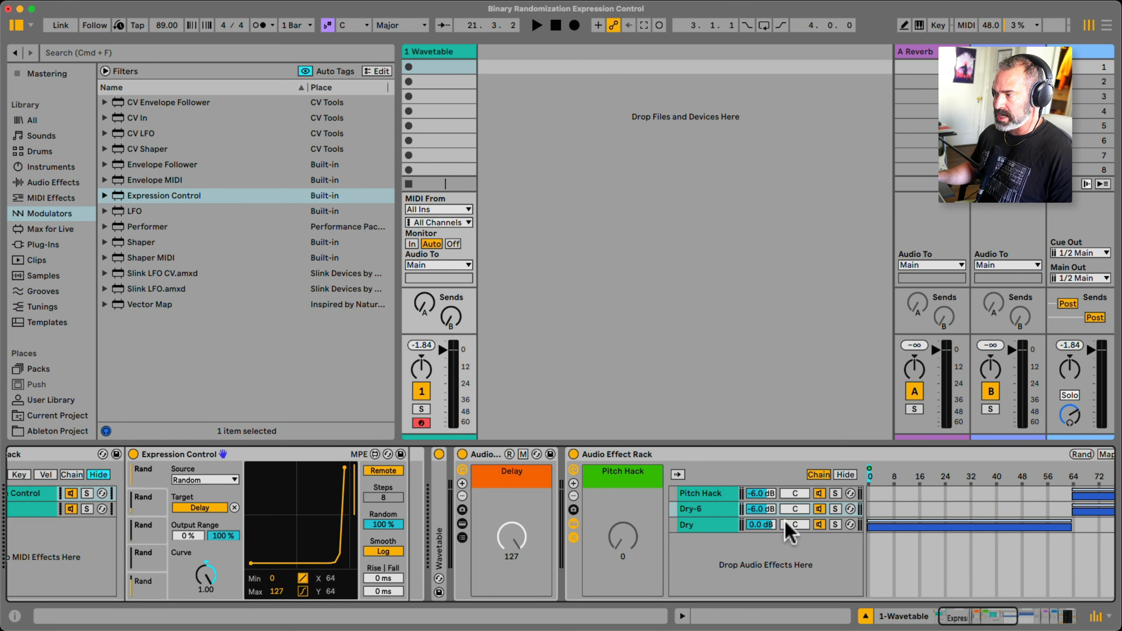
Examine the Pitch Hack, Dry-6 and Dry chains in the Pitch Hack rack, comparing their devices, volumes and chain select zones.
scroll(463, 490, "right", 4)
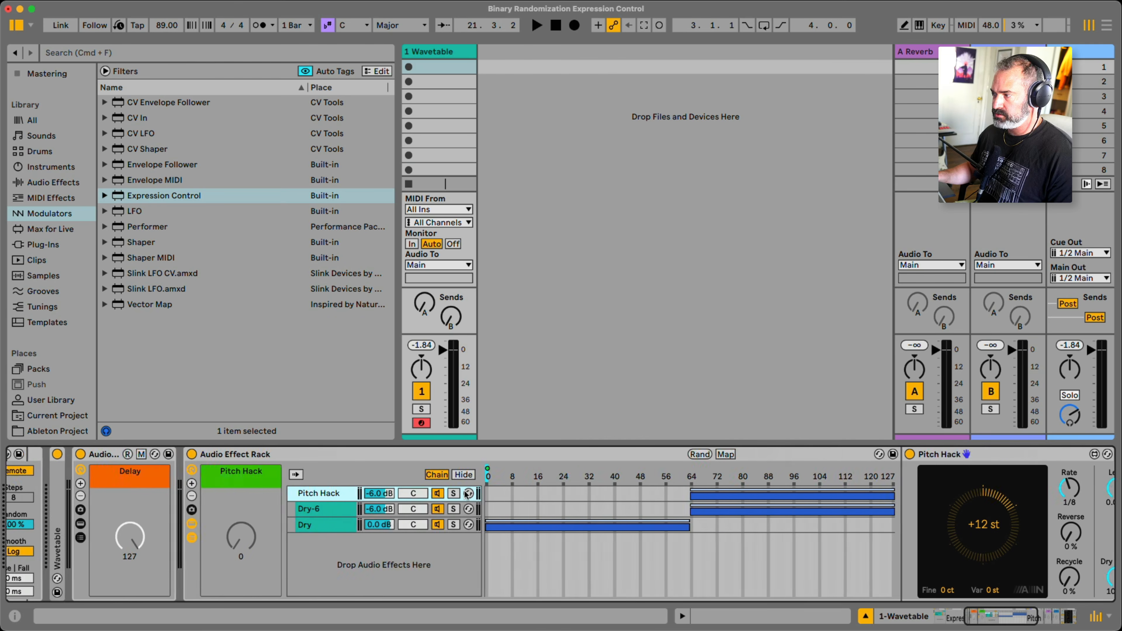
left_click(309, 510)
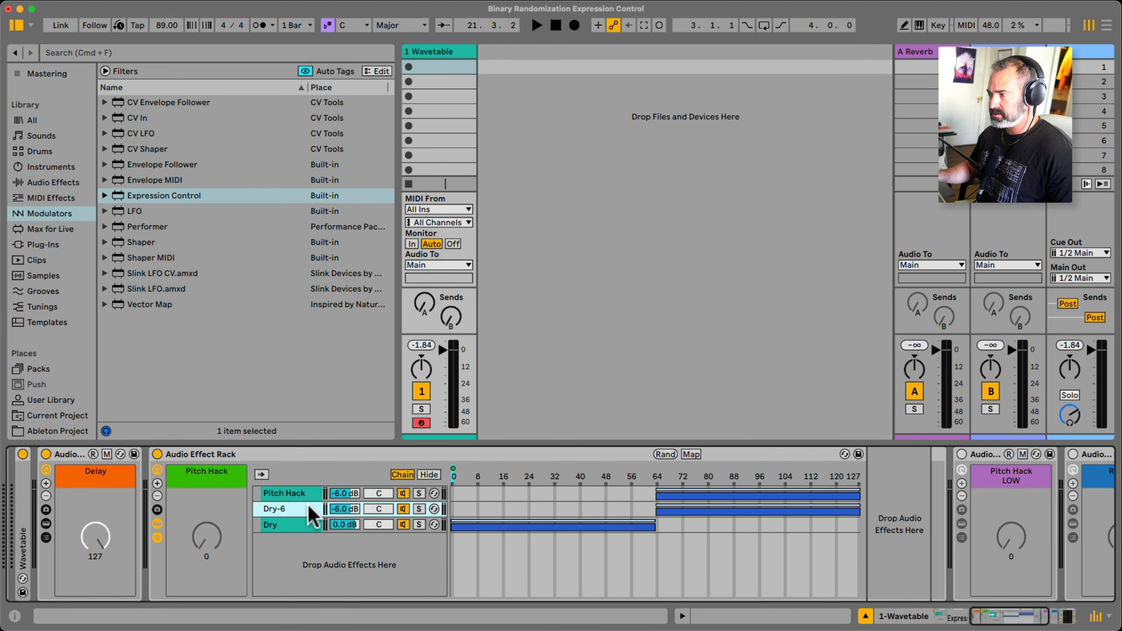
left_click(297, 526)
left_click(297, 509)
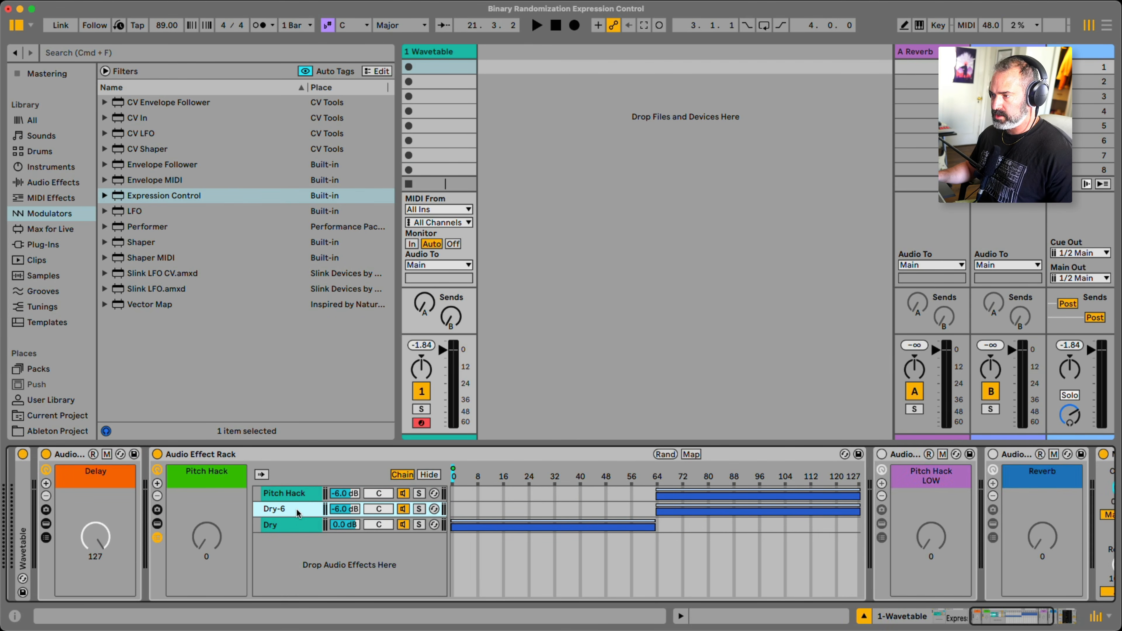
left_click(303, 494)
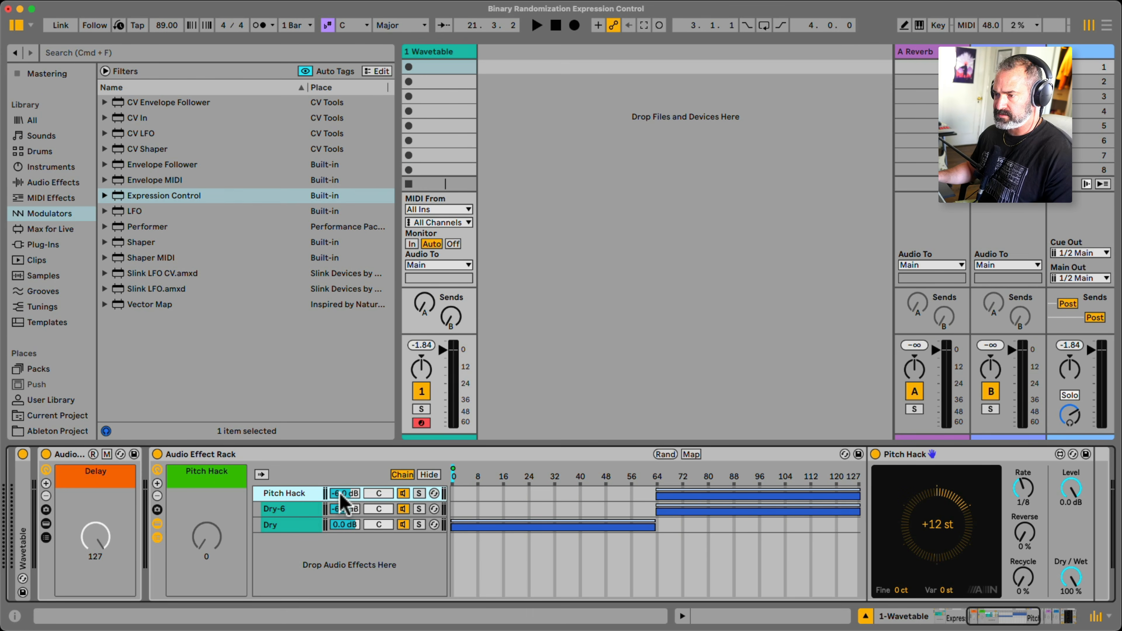
left_click(320, 511)
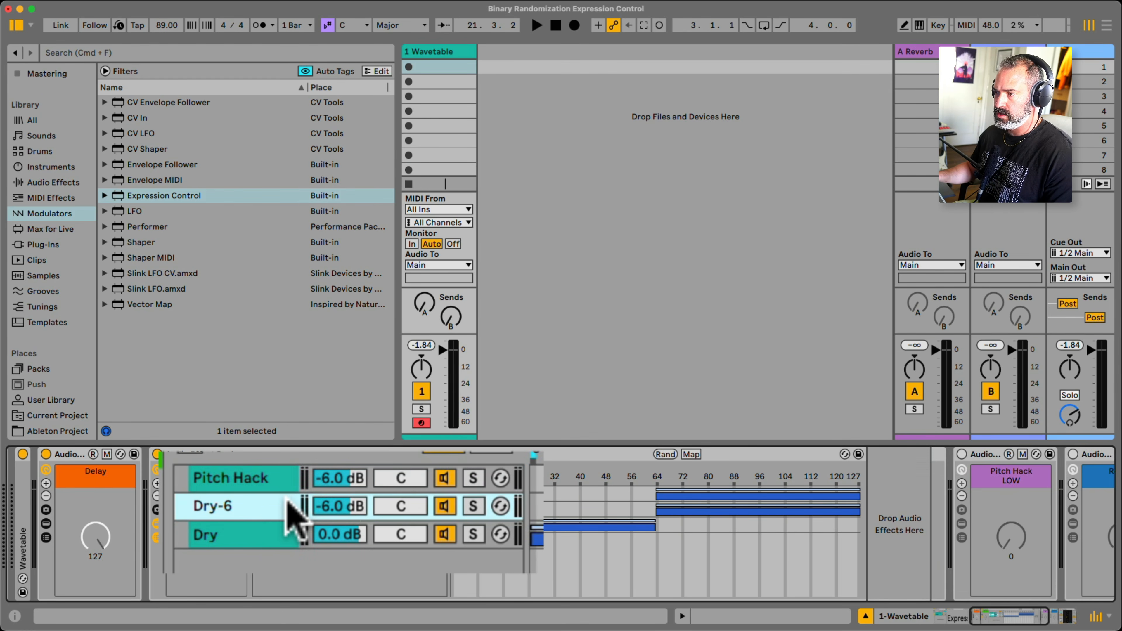
left_click(293, 482)
left_click(289, 511)
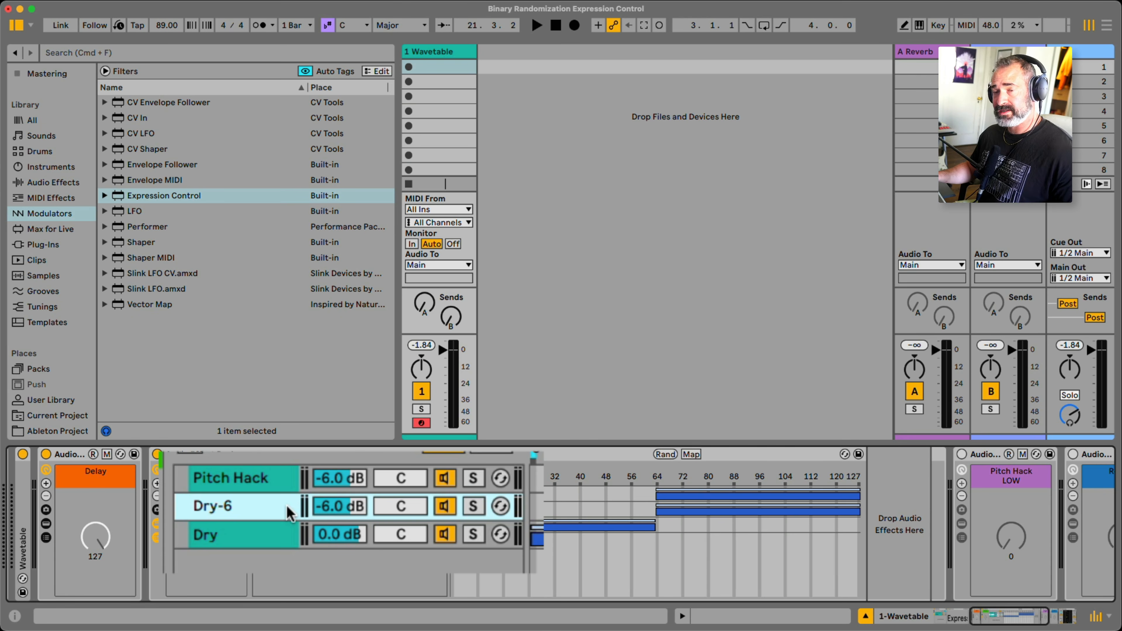
left_click(267, 532)
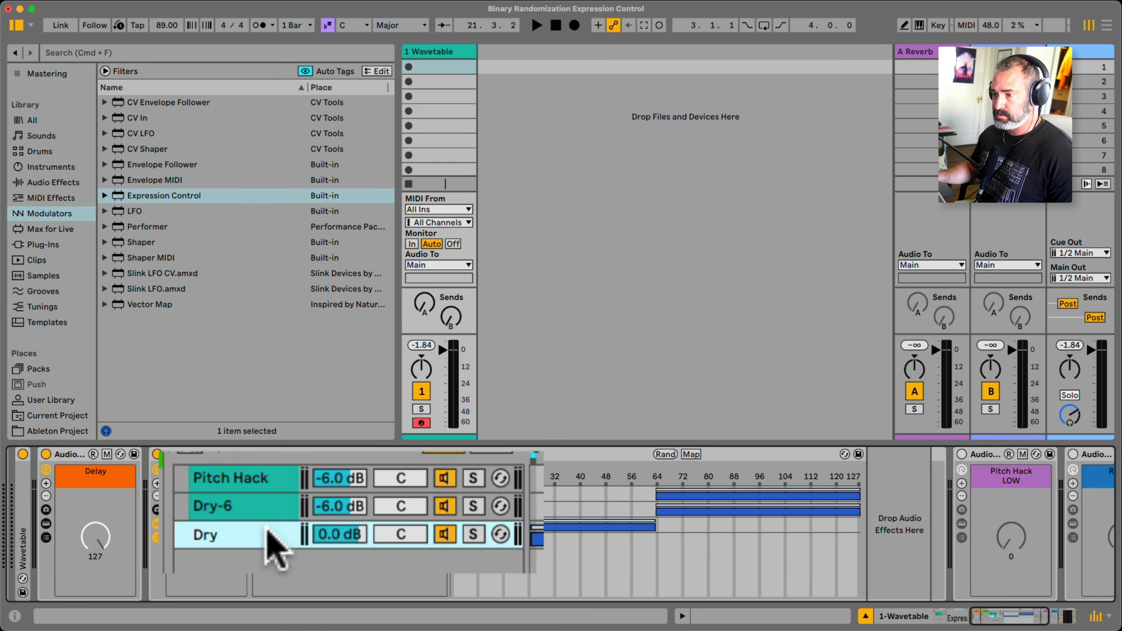
scroll(274, 537, "left", 2)
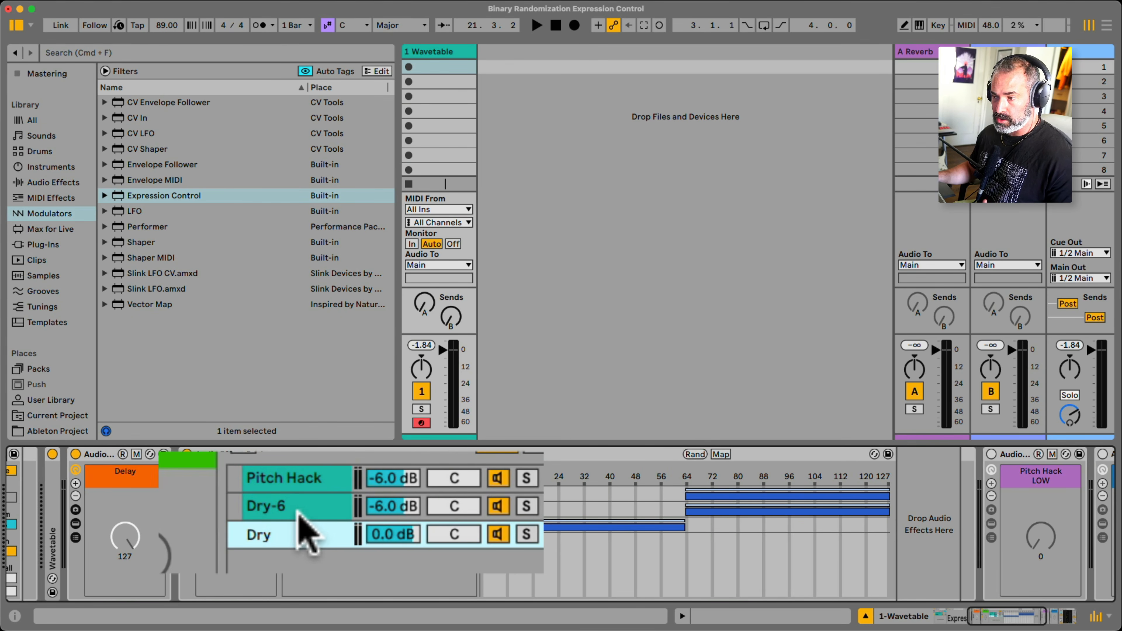
scroll(304, 533, "left", 2)
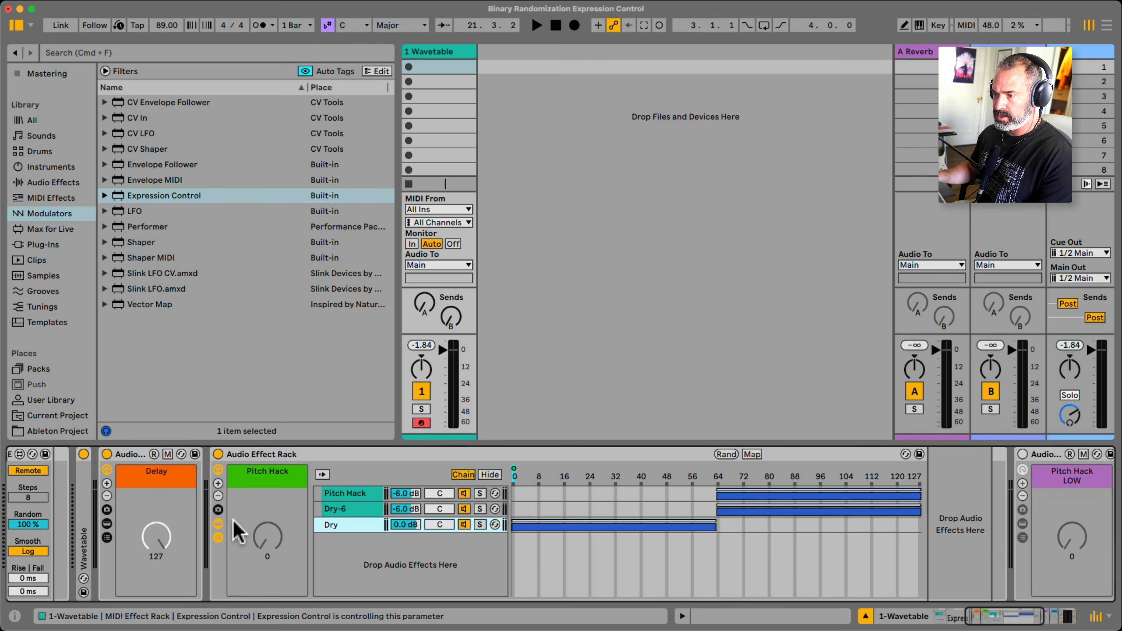
Collapse the Pitch Hack rack and turn on the Pitch Hack LOW and Reverb racks.
left_click(218, 524)
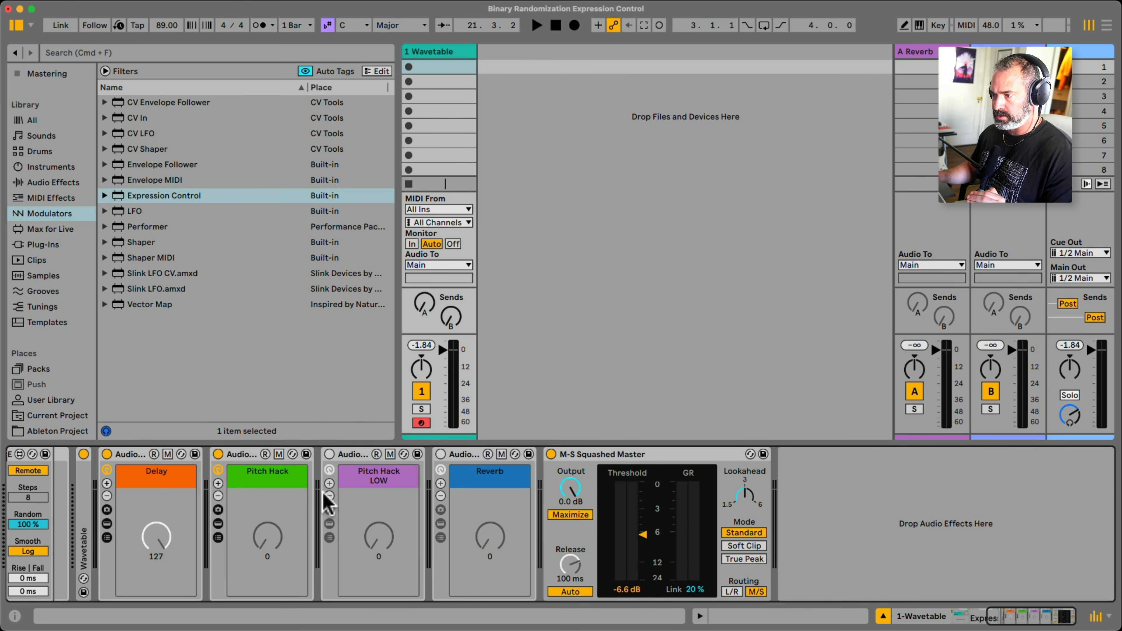
left_click(325, 457)
left_click(440, 453)
left_click(329, 454)
Show the Pitch Hack LOW rack's chains, check the device in its Pitch Hack chain, and hide the chains again.
left_click(329, 524)
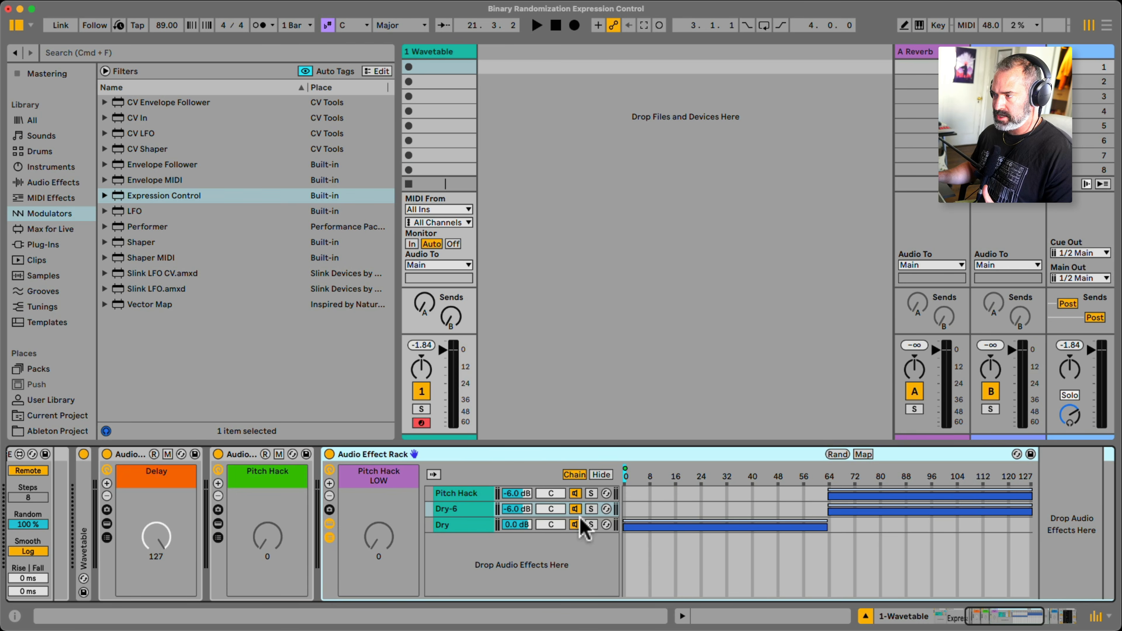
left_click(458, 494)
scroll(442, 500, "left", 5)
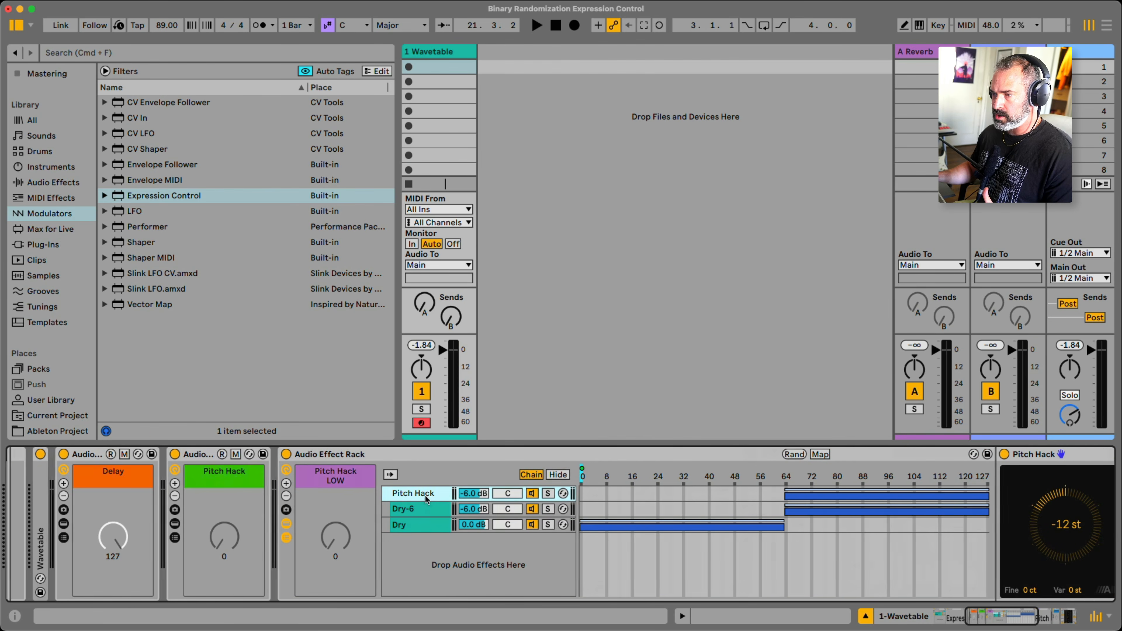
left_click(285, 525)
Show the Reverb rack's chains, examine their volumes and chain select zones, and collapse the rack again.
left_click(397, 524)
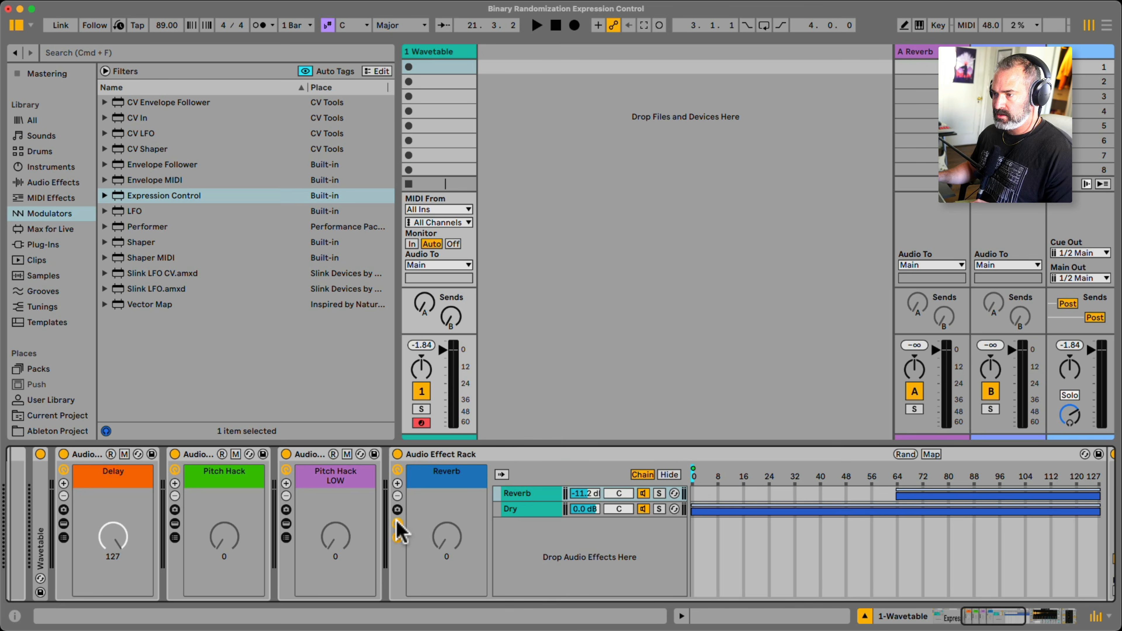
scroll(538, 516, "right", 5)
scroll(563, 514, "right", 15)
scroll(562, 507, "left", 10)
scroll(562, 507, "left", 18)
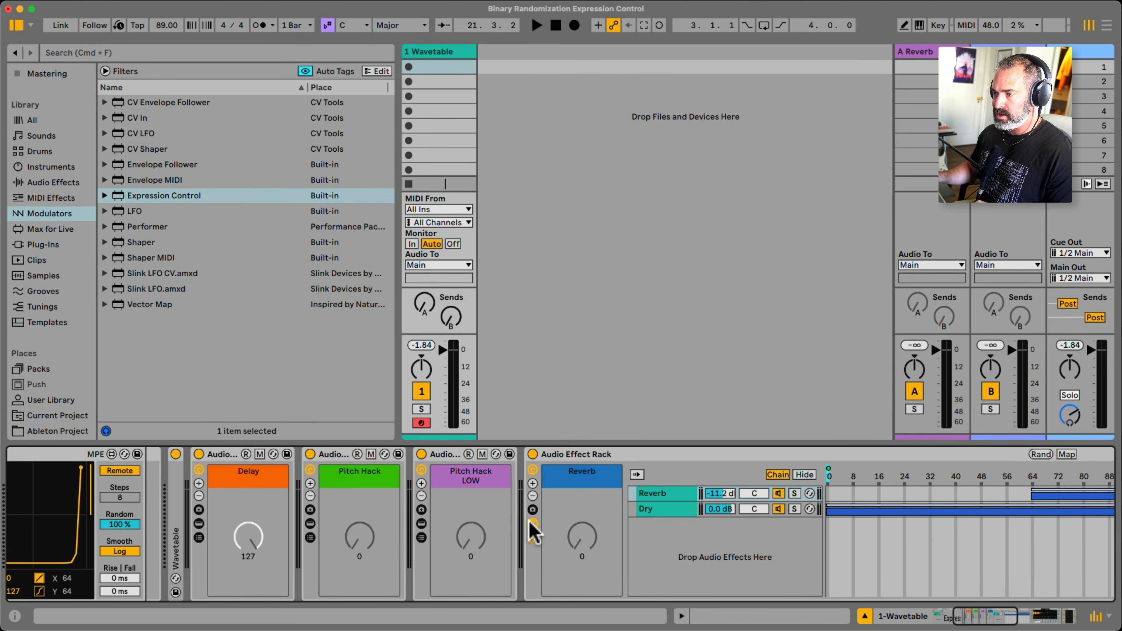
left_click(533, 537)
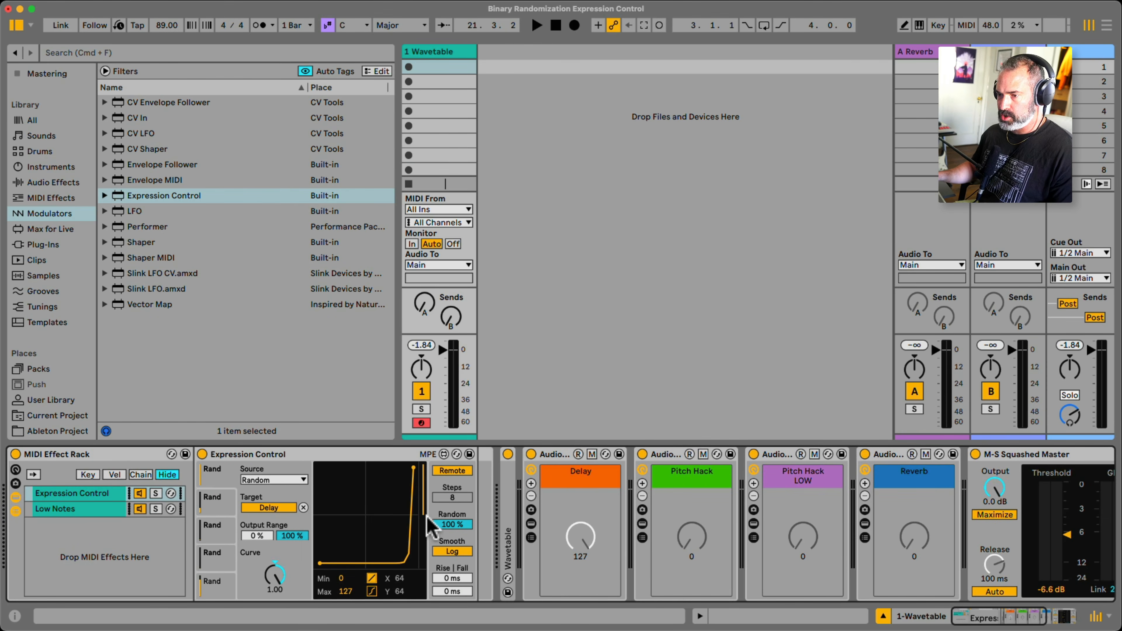
Check the key zones of the Expression Control and Low Notes chains in the MIDI Effect Rack, and hide them.
left_click(89, 475)
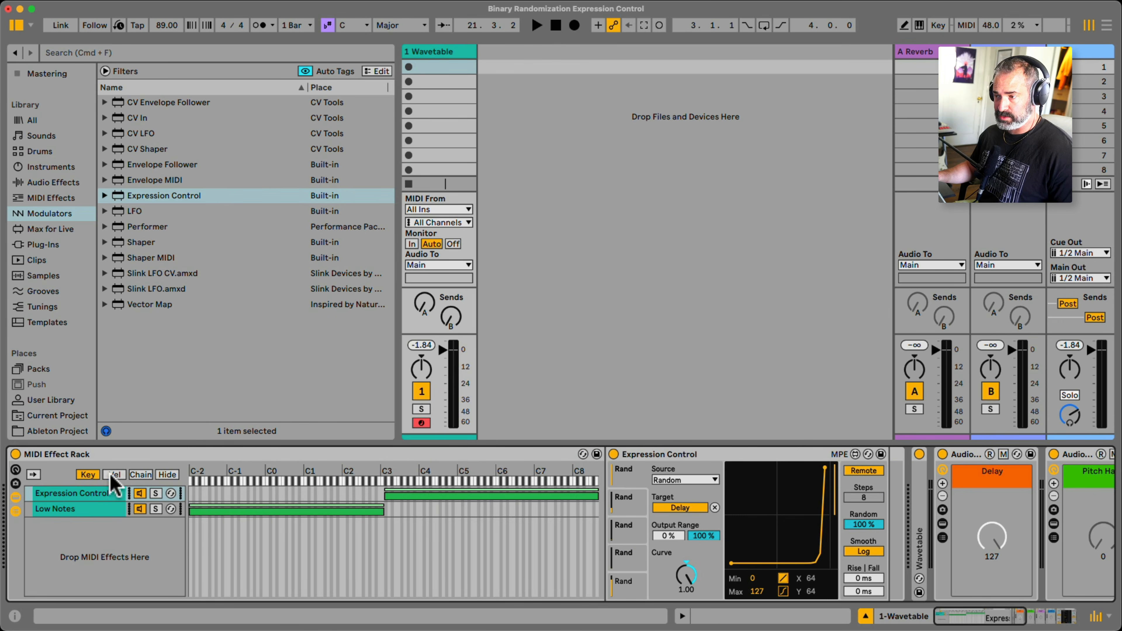
left_click(159, 475)
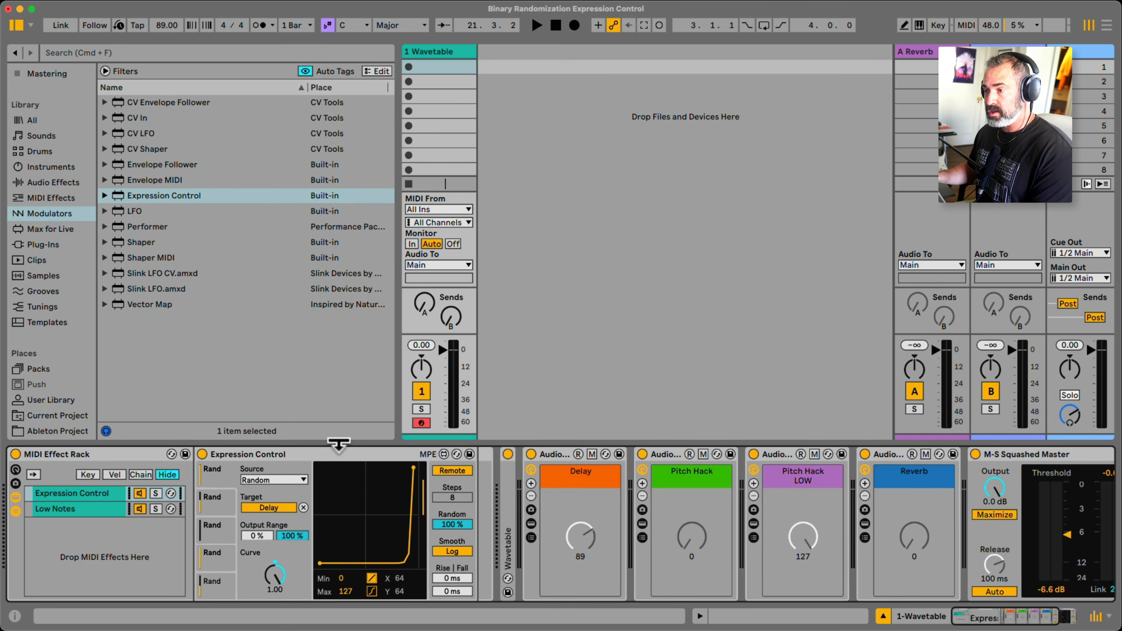
left_click(334, 458)
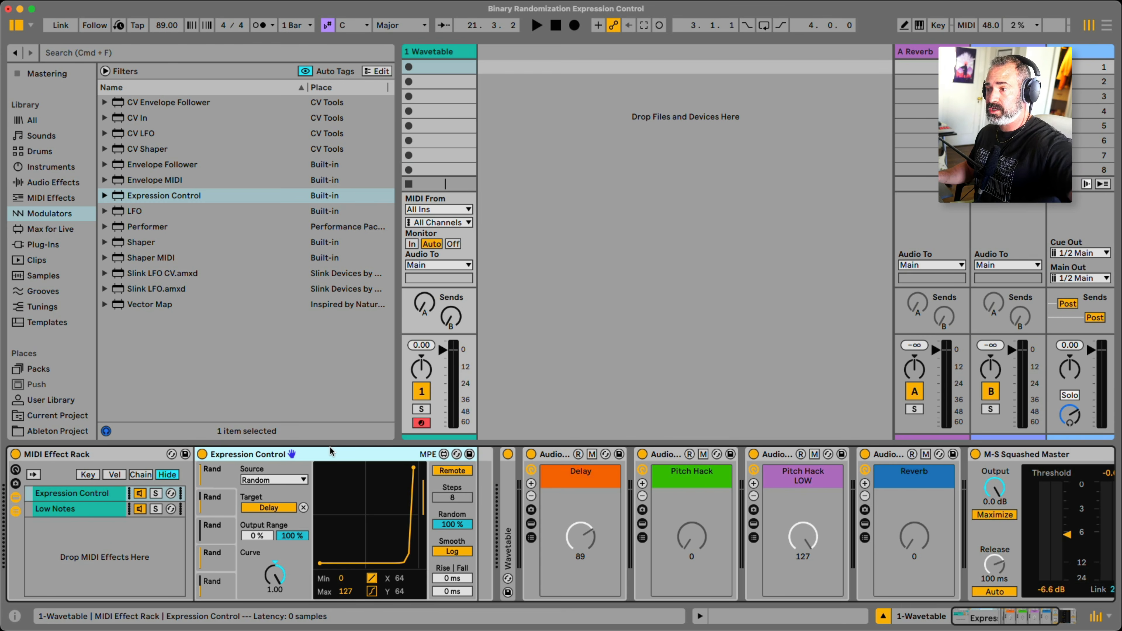
left_click(424, 304)
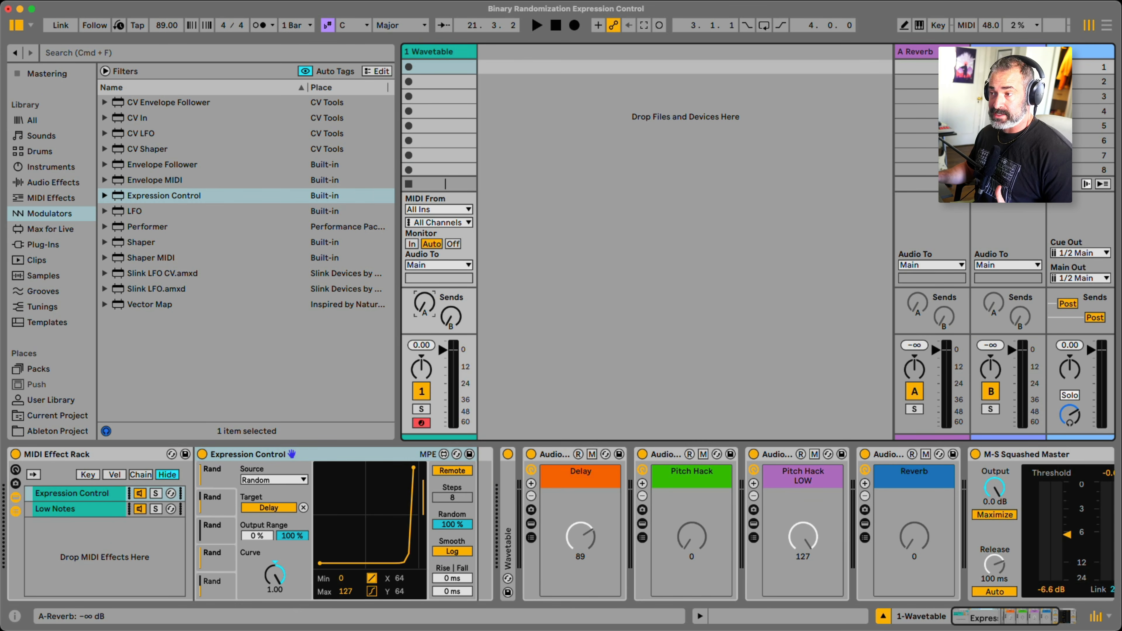
left_click_drag(425, 304, 428, 313)
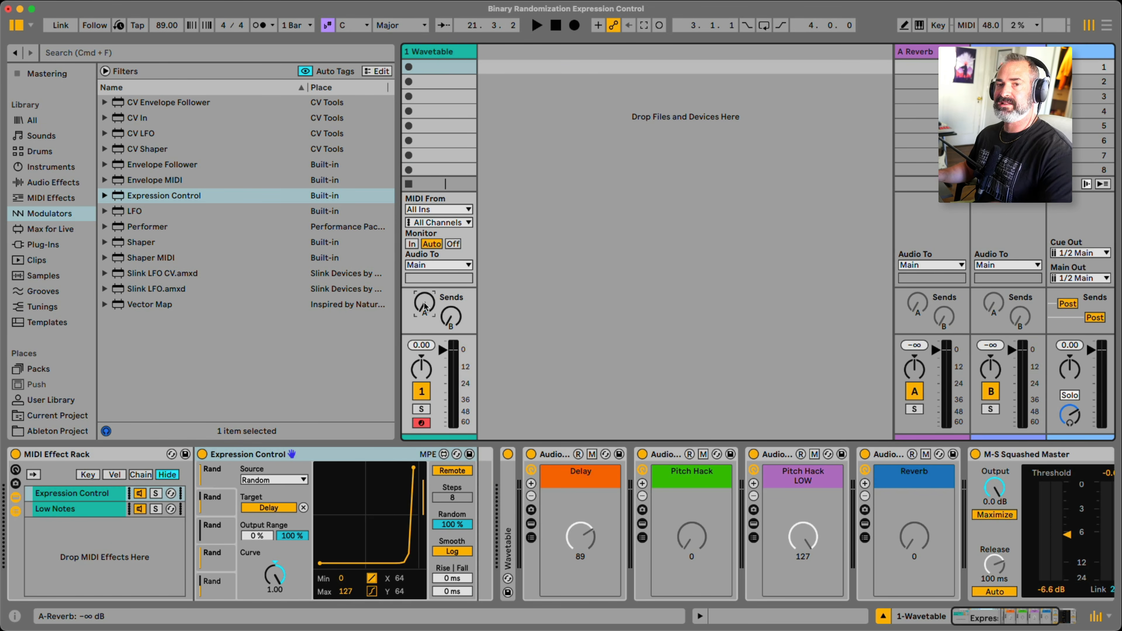
Open the Probablity FX Triggering.als set from the Ableton Projects folder.
scroll(75, 230, "down", 3)
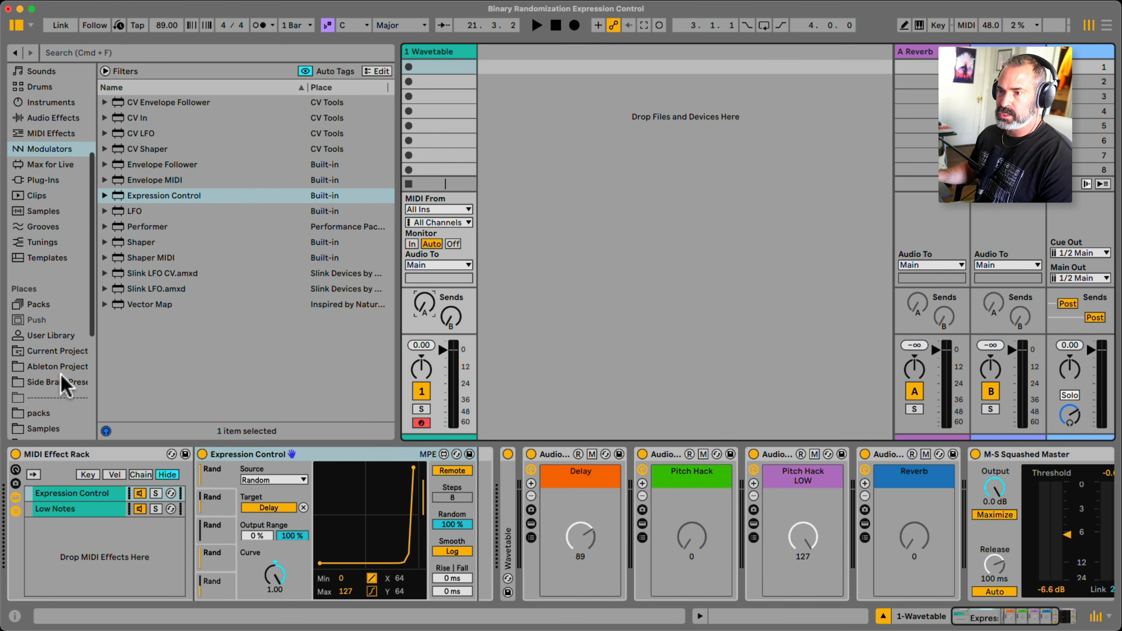
left_click(71, 366)
double_click(181, 164)
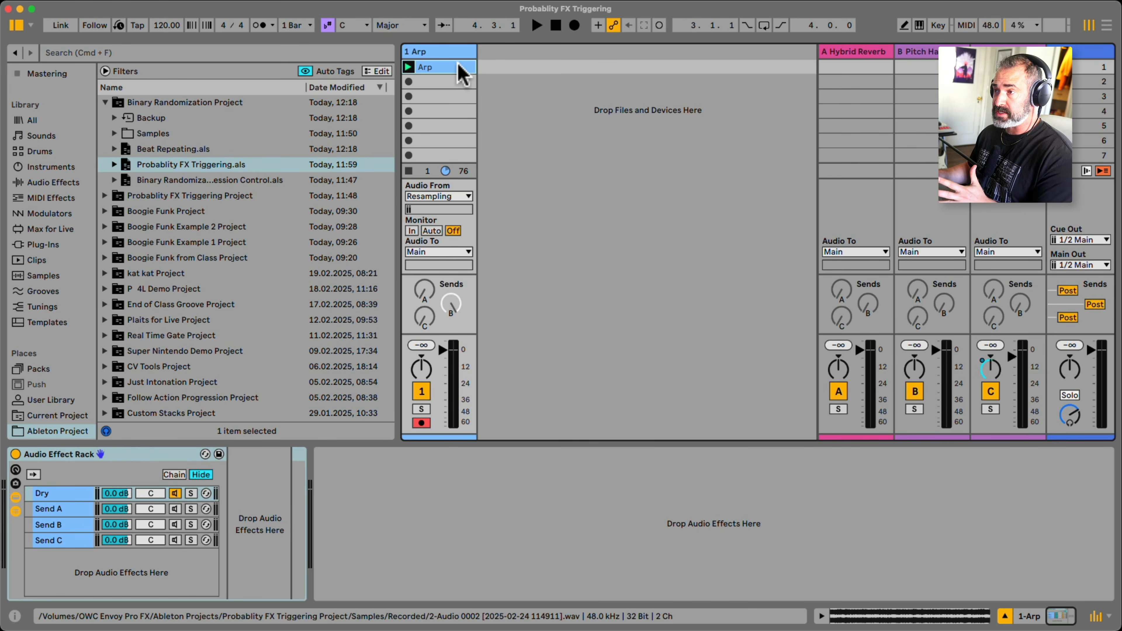
Insert a MIDI track and create a one-bar clip filled with four quarter-note A#3 notes.
key("super+shift+t")
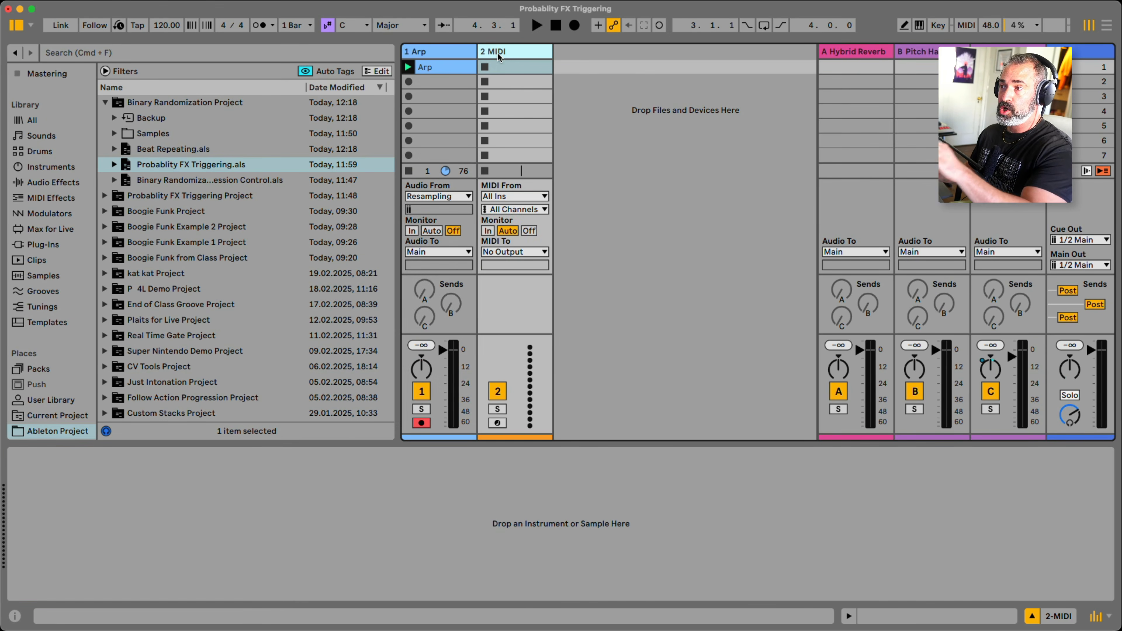
double_click(506, 81)
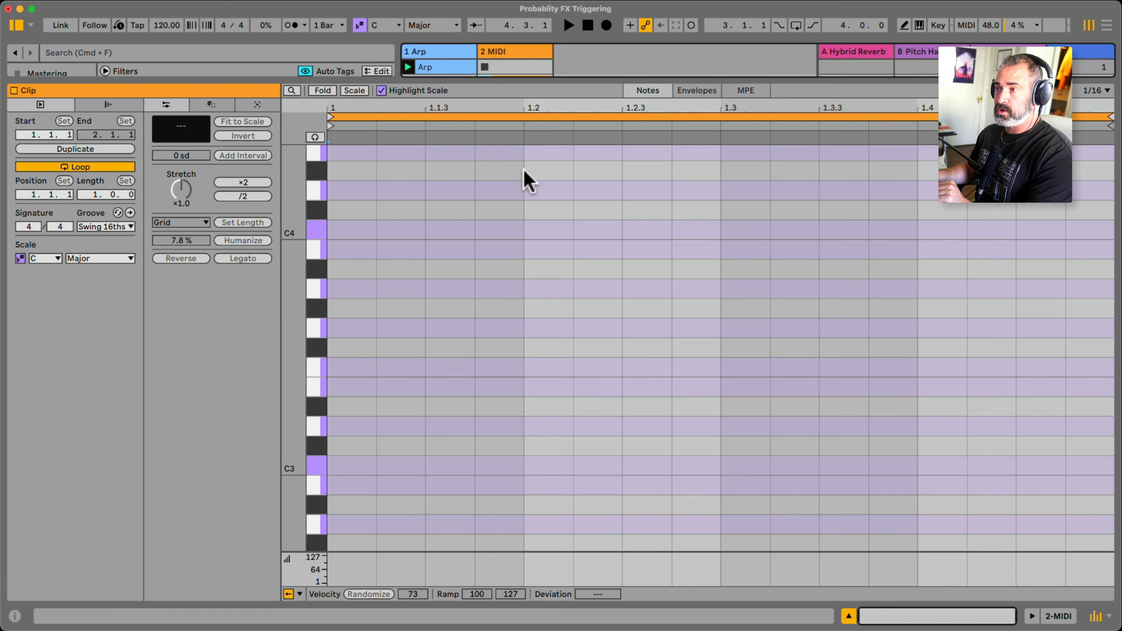
double_click(366, 271)
key("shift+Right")
key("shift+Right")
key("shift+Right")
key("super+d")
key("super+d")
key("super+d")
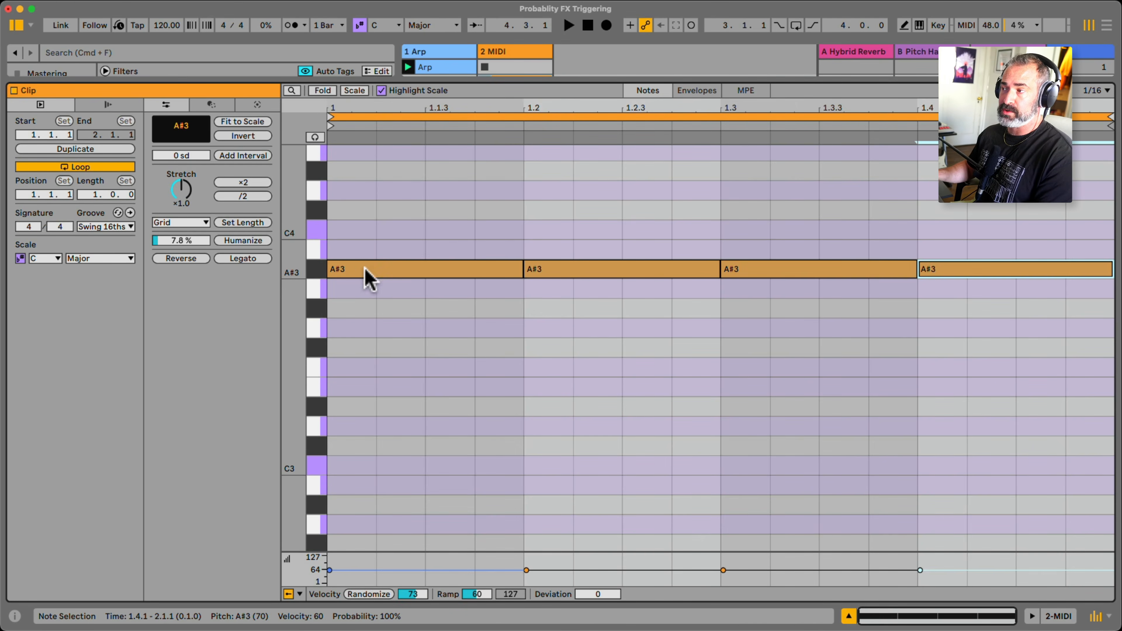
Close the note editor and delete the new MIDI track.
key("super+alt+e")
key("Delete")
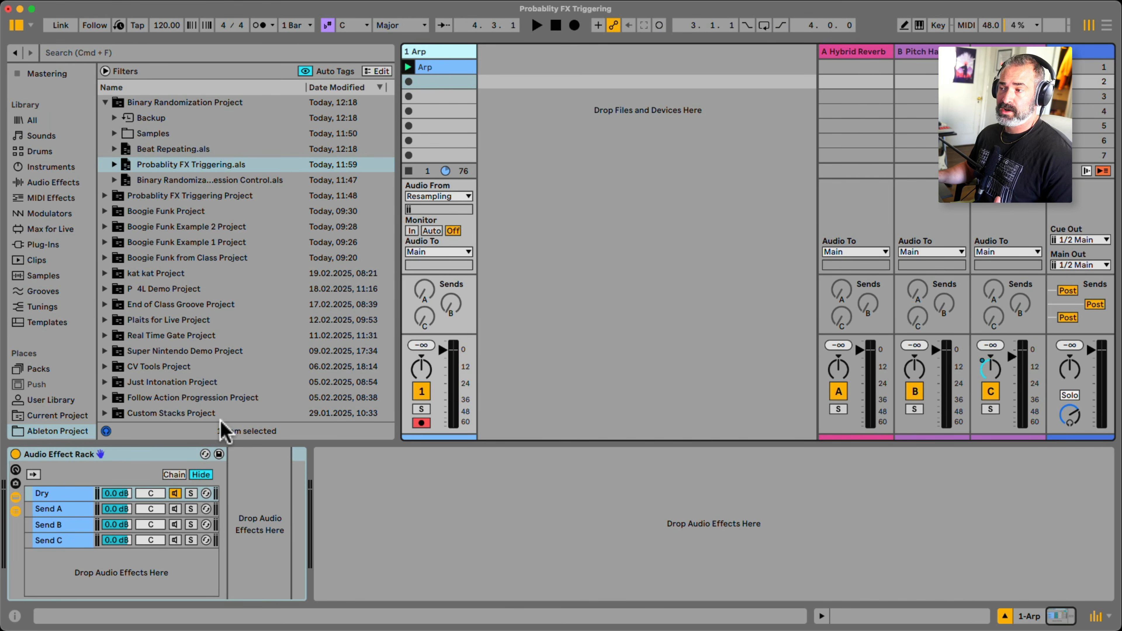
Turn off the Arp track's Audio Effect Rack and insert a new return track.
left_click(16, 455)
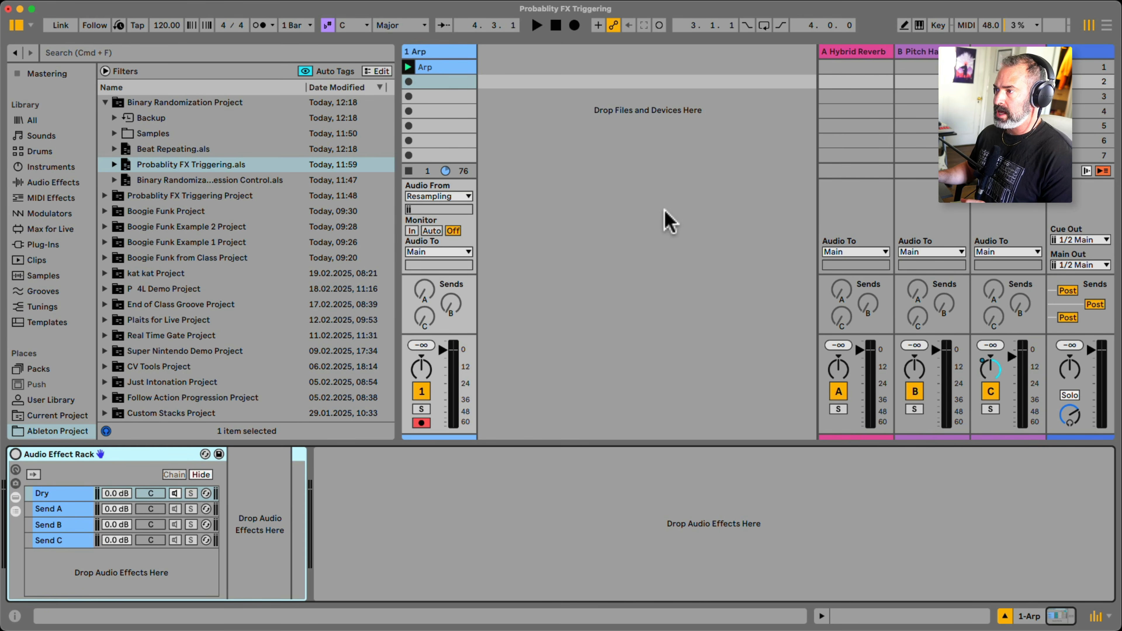
right_click(711, 151)
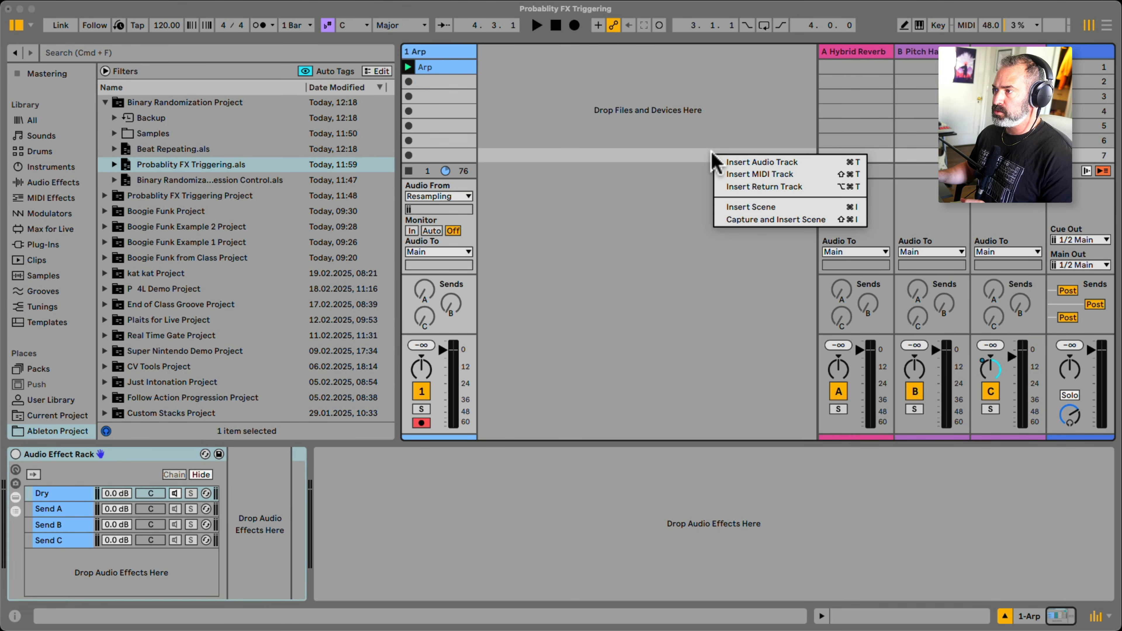
left_click(757, 187)
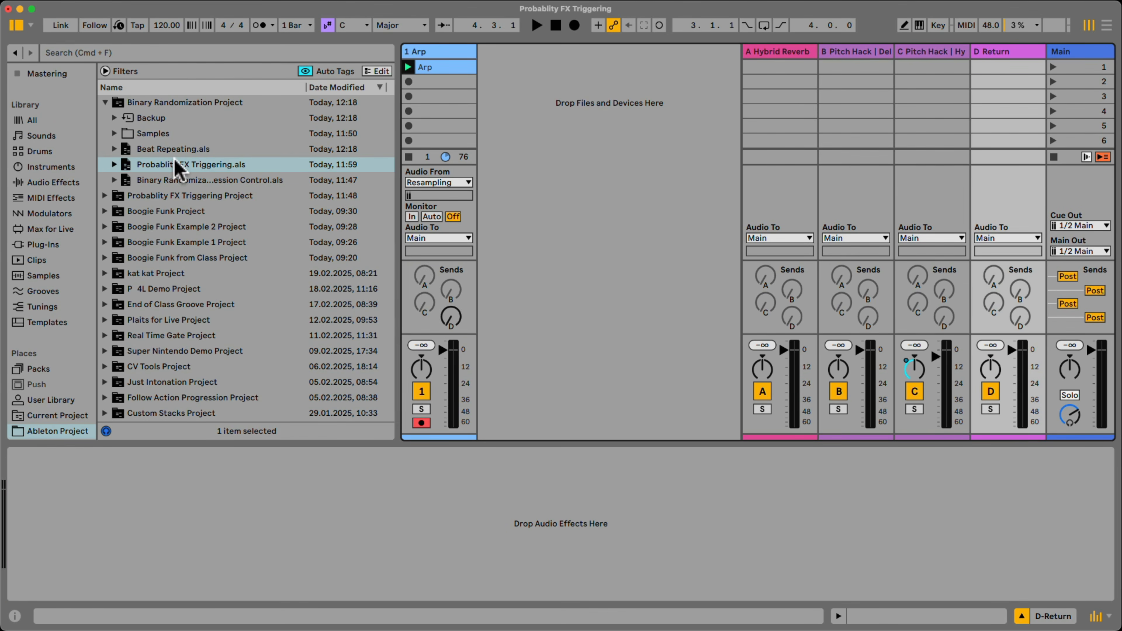
Add a Reverb to return track D, with Dry/Wet at 100 % and Decay at 8.19 s.
left_click(65, 181)
scroll(194, 260, "down", 5)
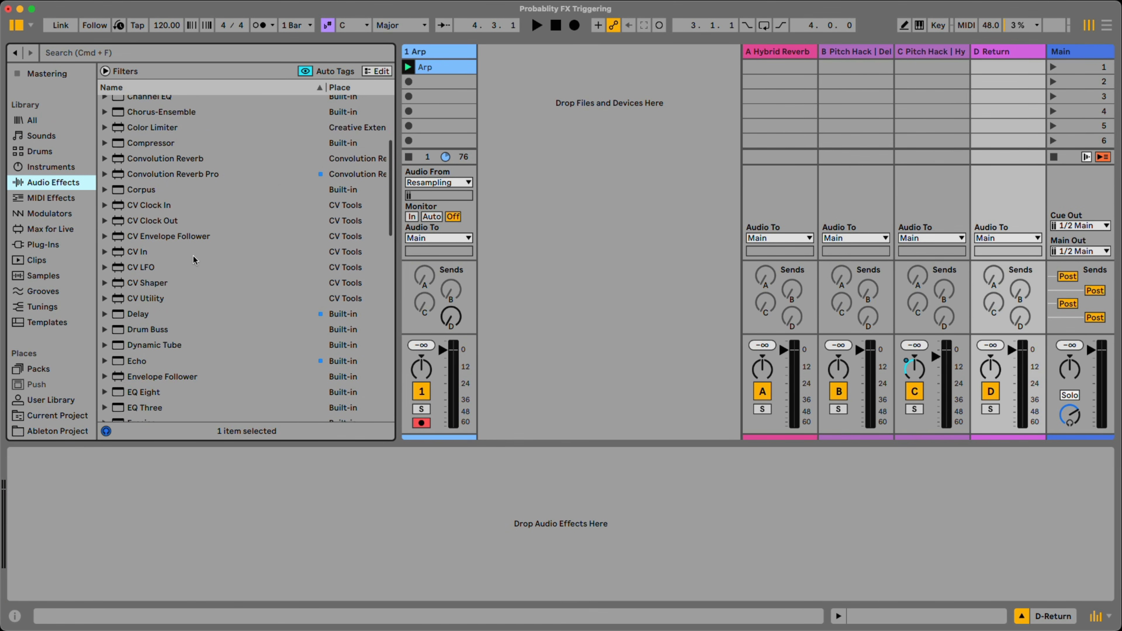
scroll(194, 259, "down", 10)
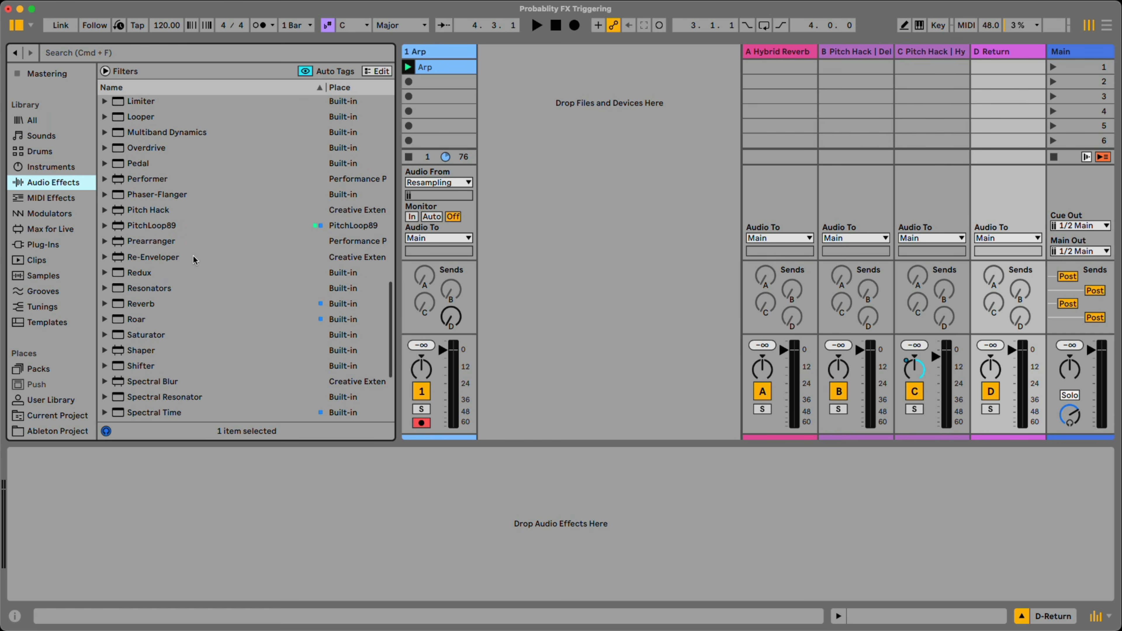
left_click_drag(151, 292, 288, 458)
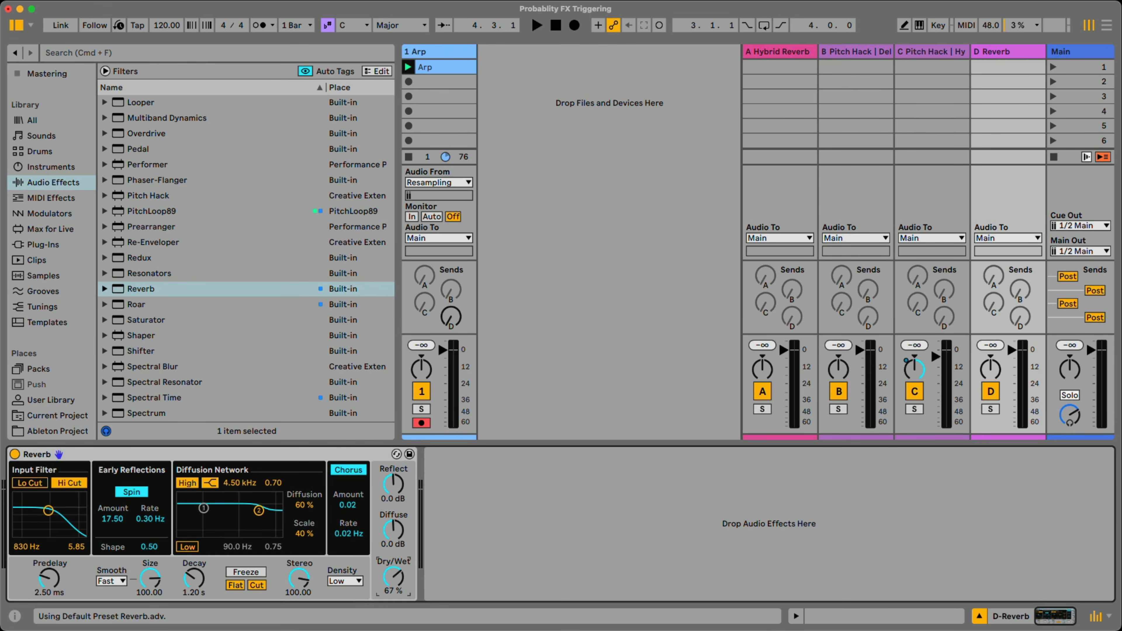
left_click_drag(191, 575, 191, 514)
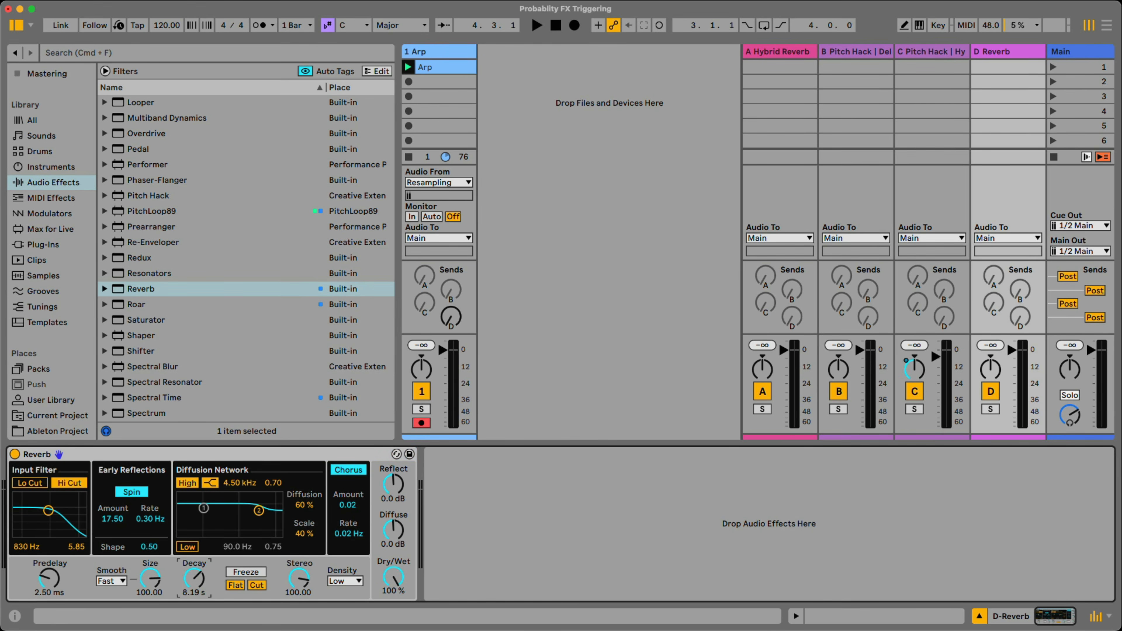
Play back the Arp clip briefly, return to the Arp track's devices and stop playback.
left_click(448, 54)
double_click(449, 66)
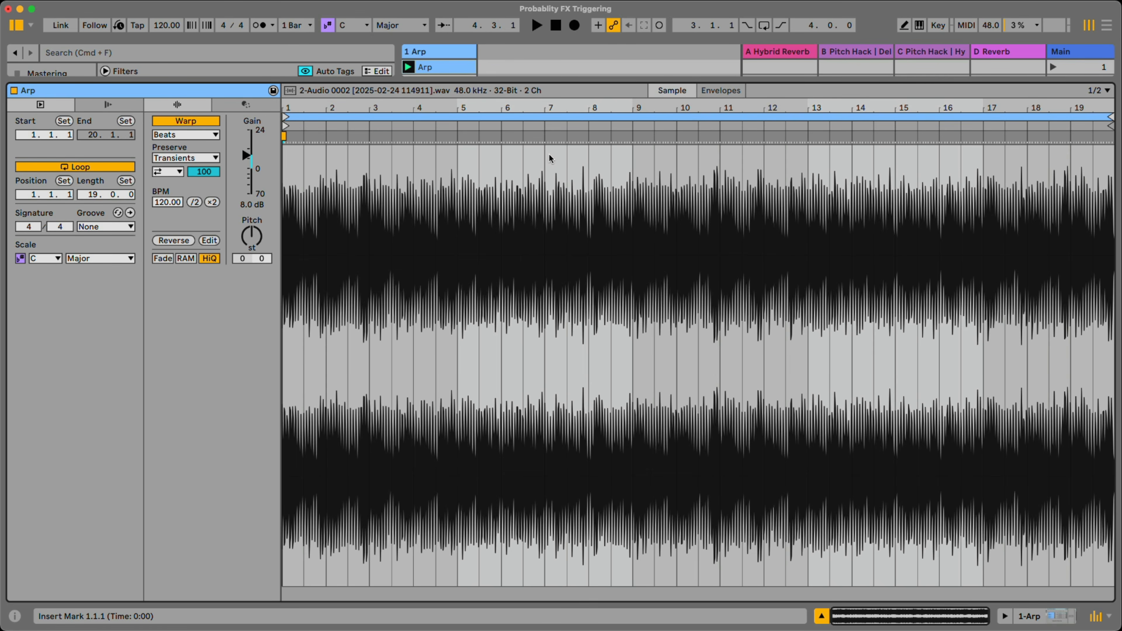
key("space")
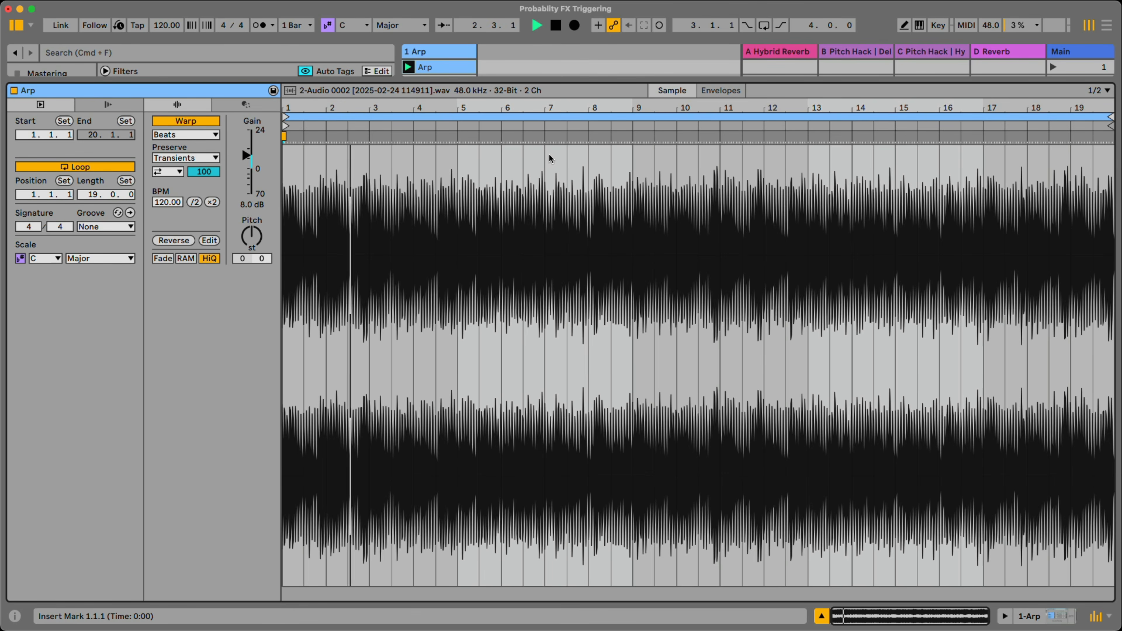
key("shift+Tab")
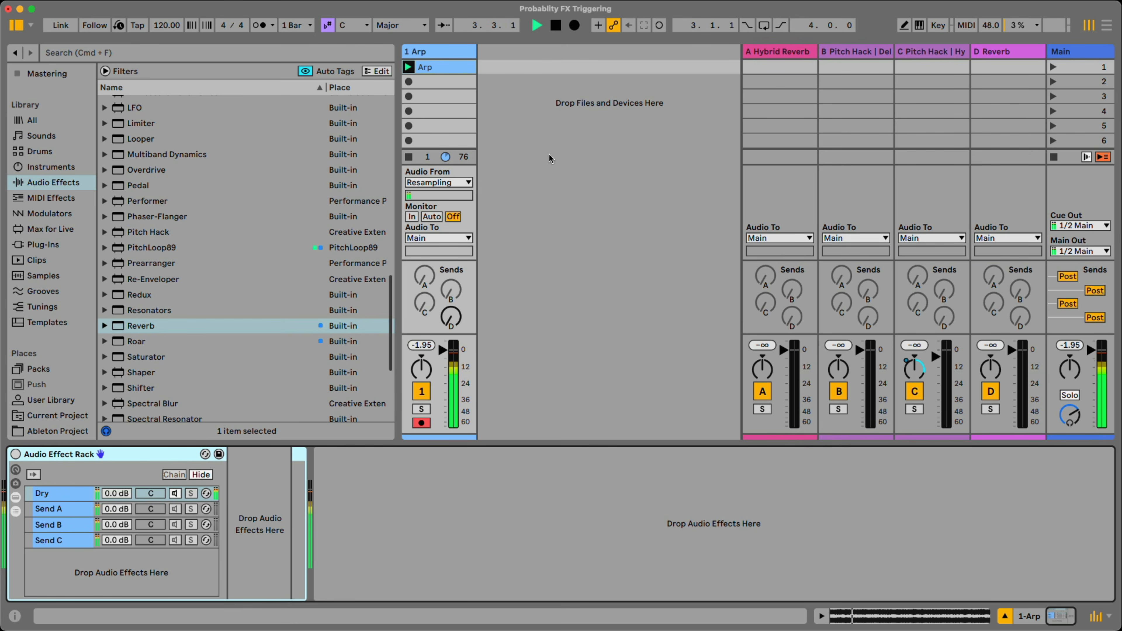
key("space")
Add a Shaper and an LFO modulator to the Arp track after the Audio Effect Rack.
left_click(443, 52)
left_click(62, 214)
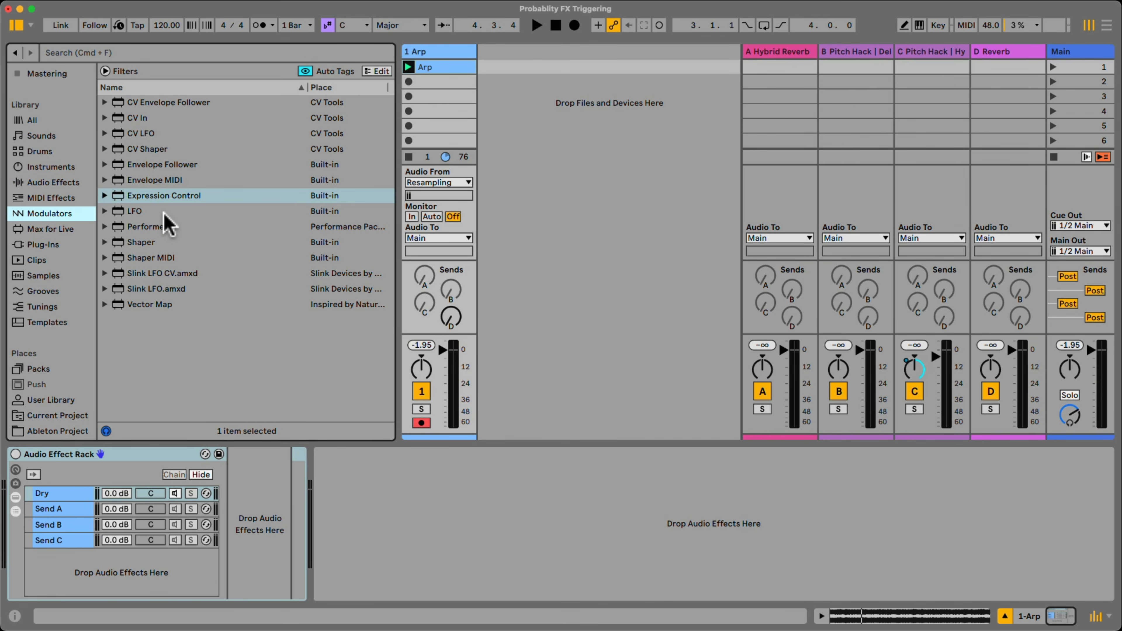
double_click(144, 242)
left_click(146, 211)
double_click(146, 212)
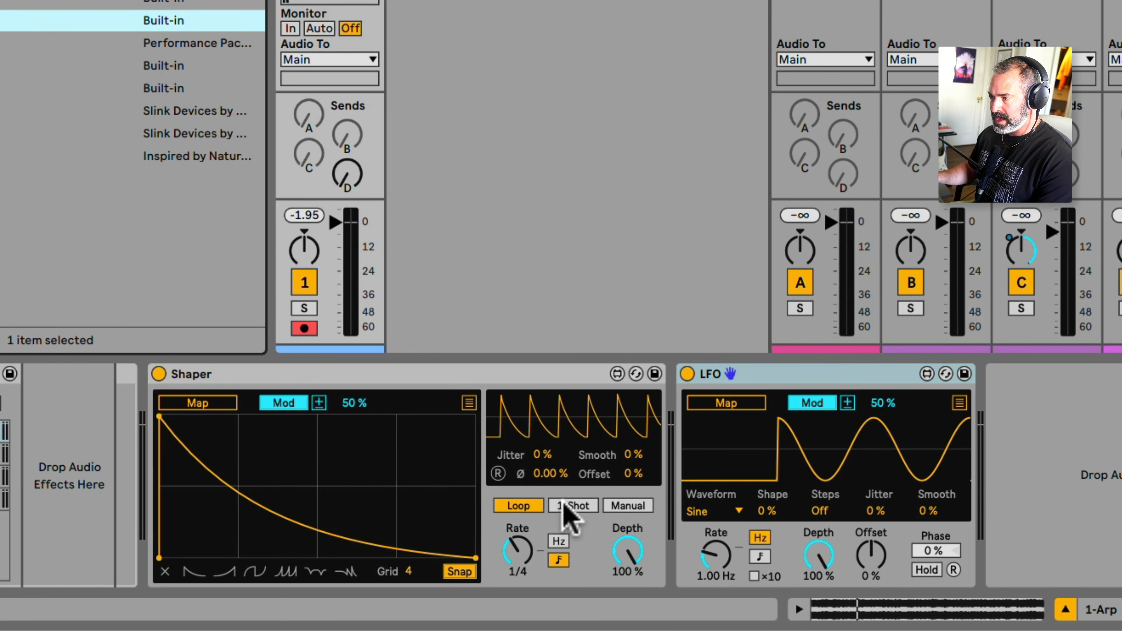
Switch the Shaper to Manual mode and map the LFO to its Manual dial.
left_click(627, 506)
mouse_move(519, 568)
left_mouse_down()
mouse_move(519, 497)
mouse_move(519, 555)
left_mouse_up()
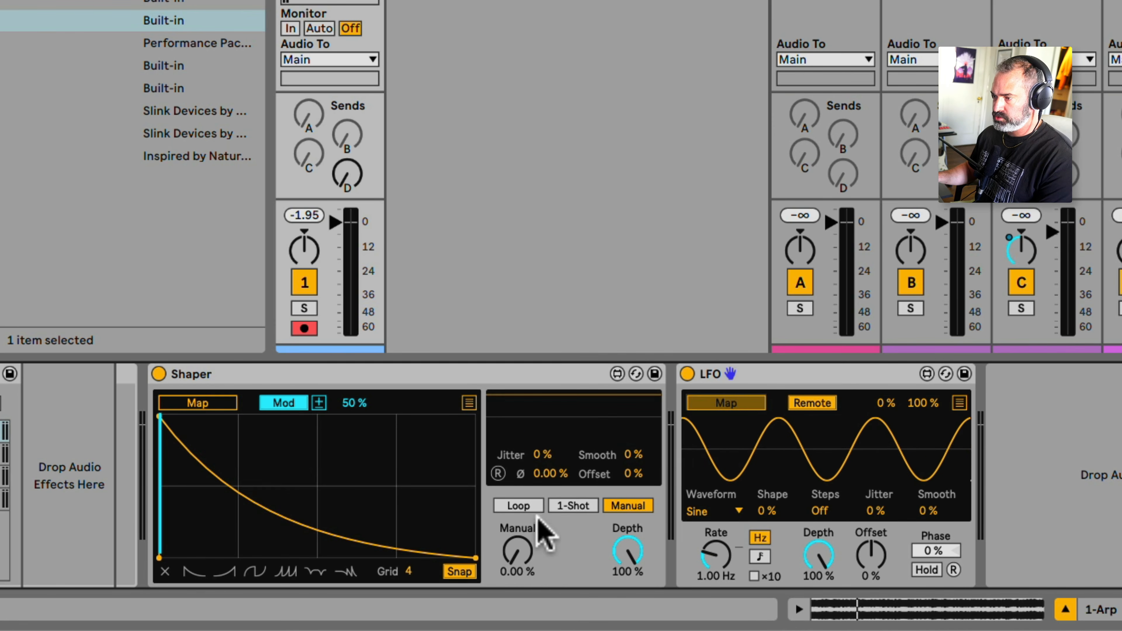
left_click(520, 553)
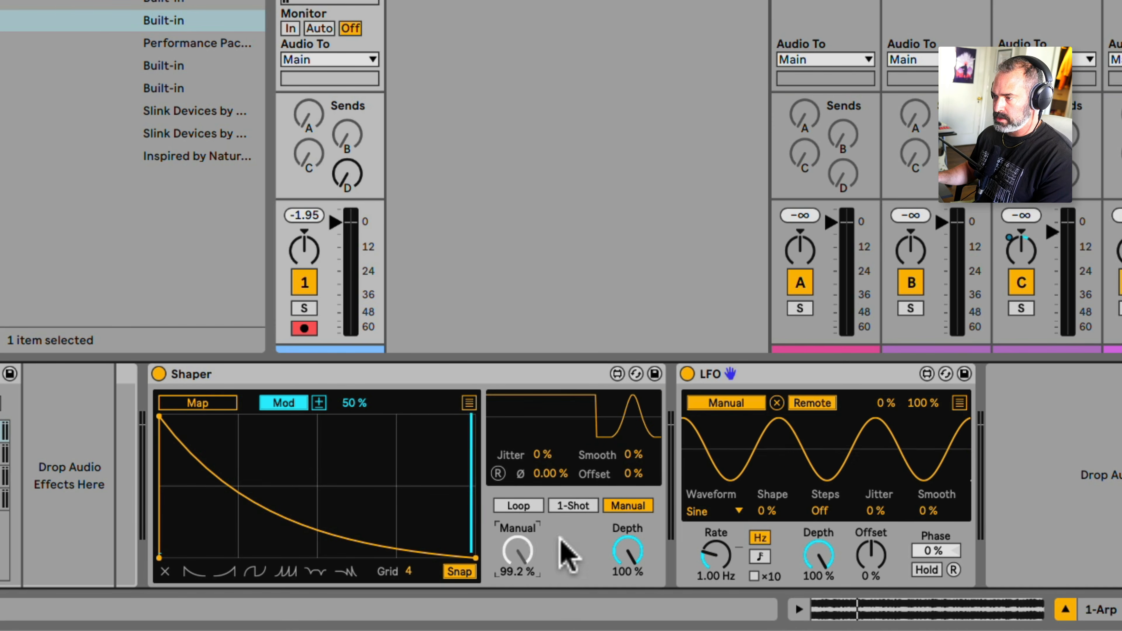
Set the LFO waveform to Random with a tempo-synced rate of 1/4.
left_click(712, 511)
left_click(720, 434)
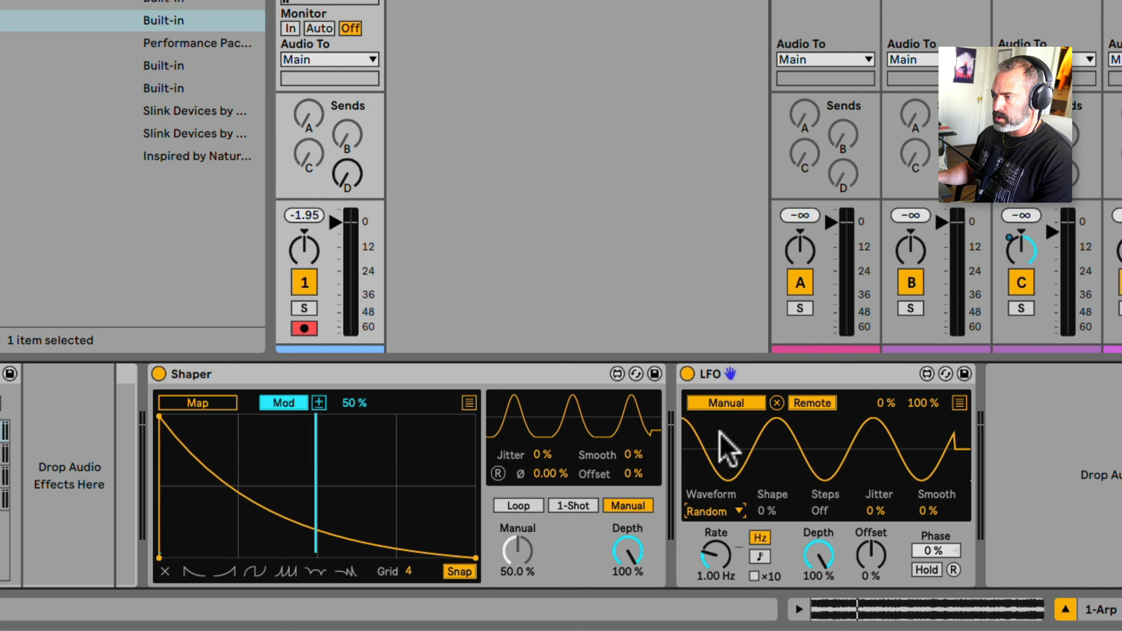
left_click(760, 556)
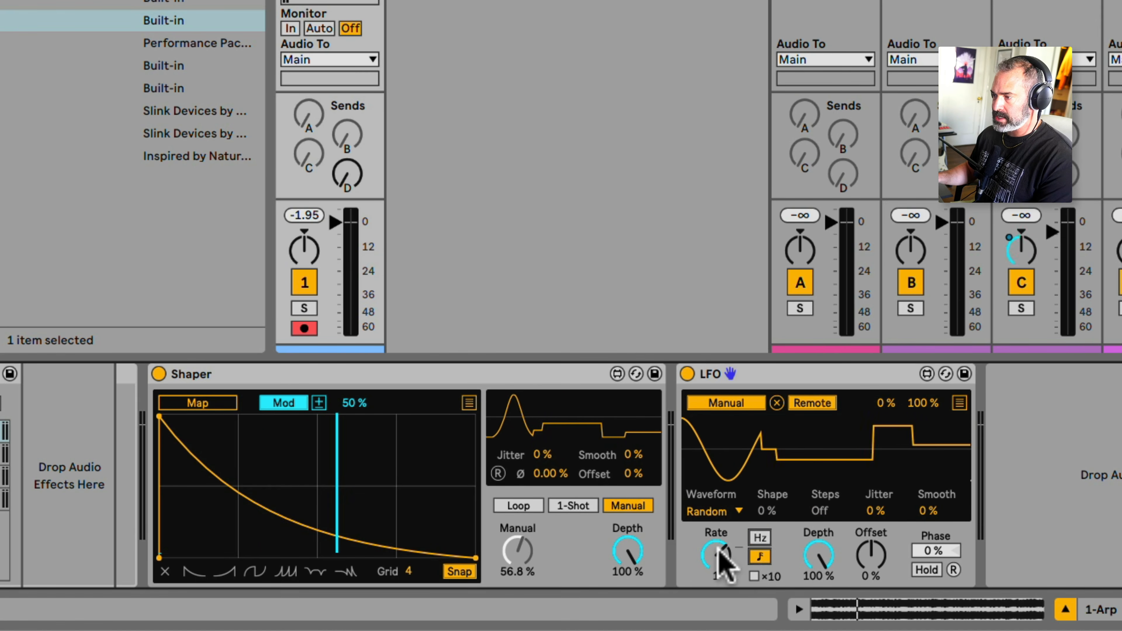
left_click_drag(719, 556, 719, 561)
left_click_drag(719, 557, 719, 560)
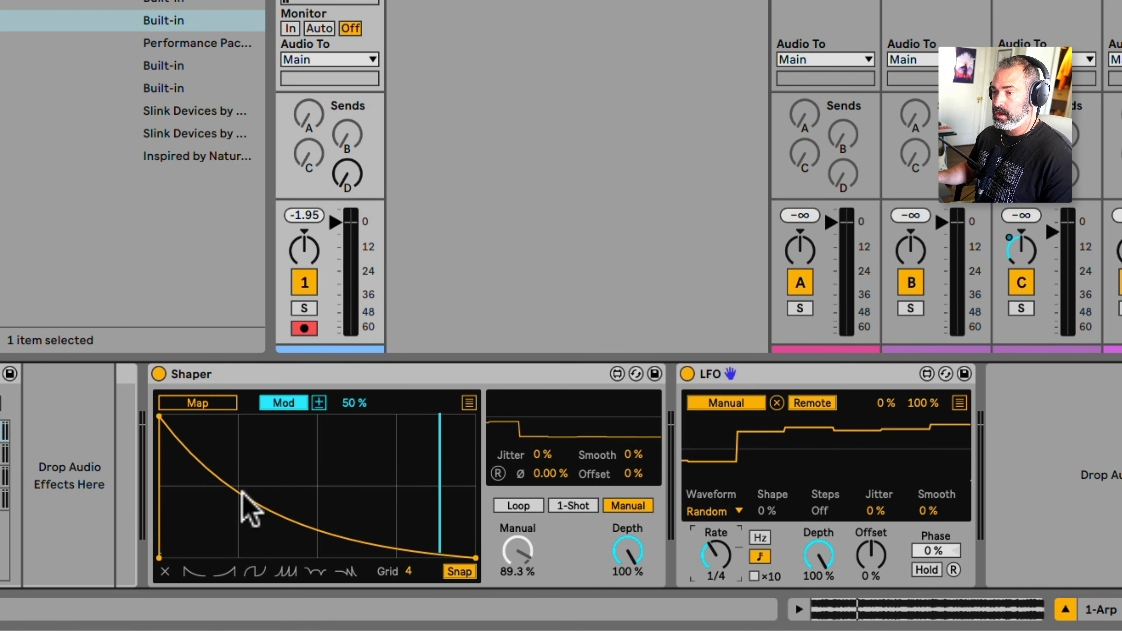
Reshape the Shaper curve into a square step, at maximum over the first quarter and zero for the rest.
left_click_drag(244, 500, 238, 557)
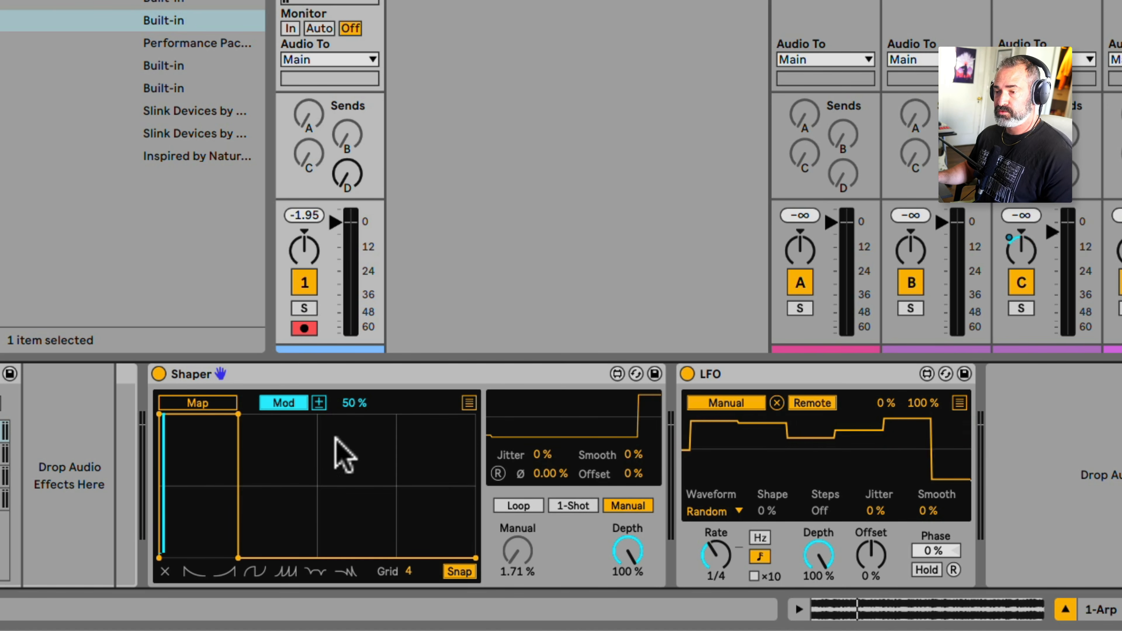
left_click(318, 556)
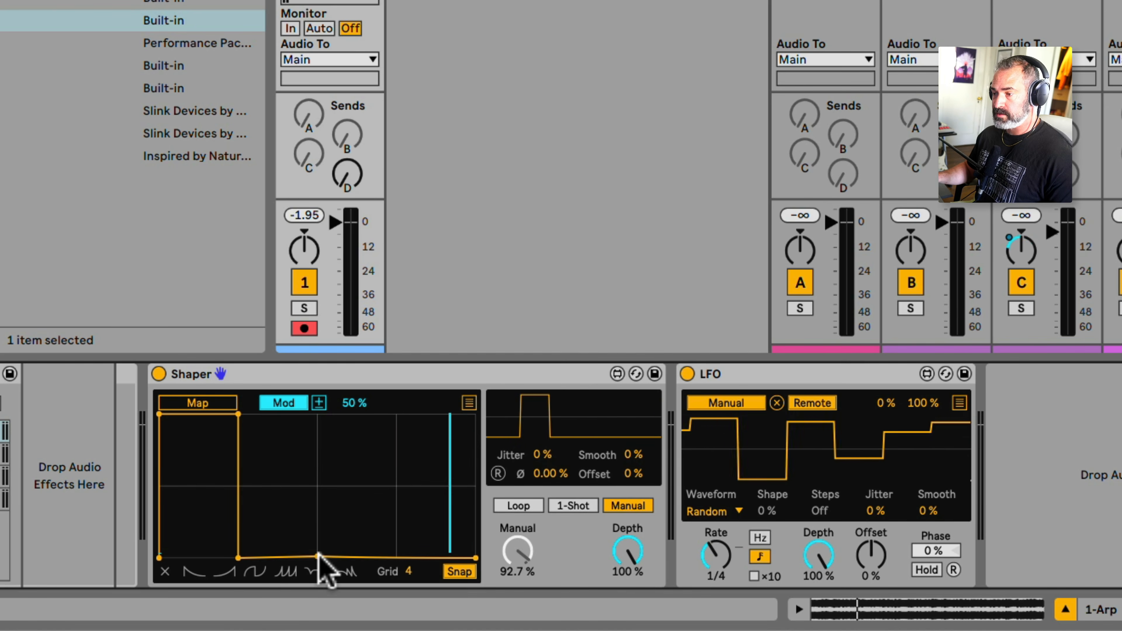
double_click(238, 557)
left_click_drag(239, 414, 317, 413)
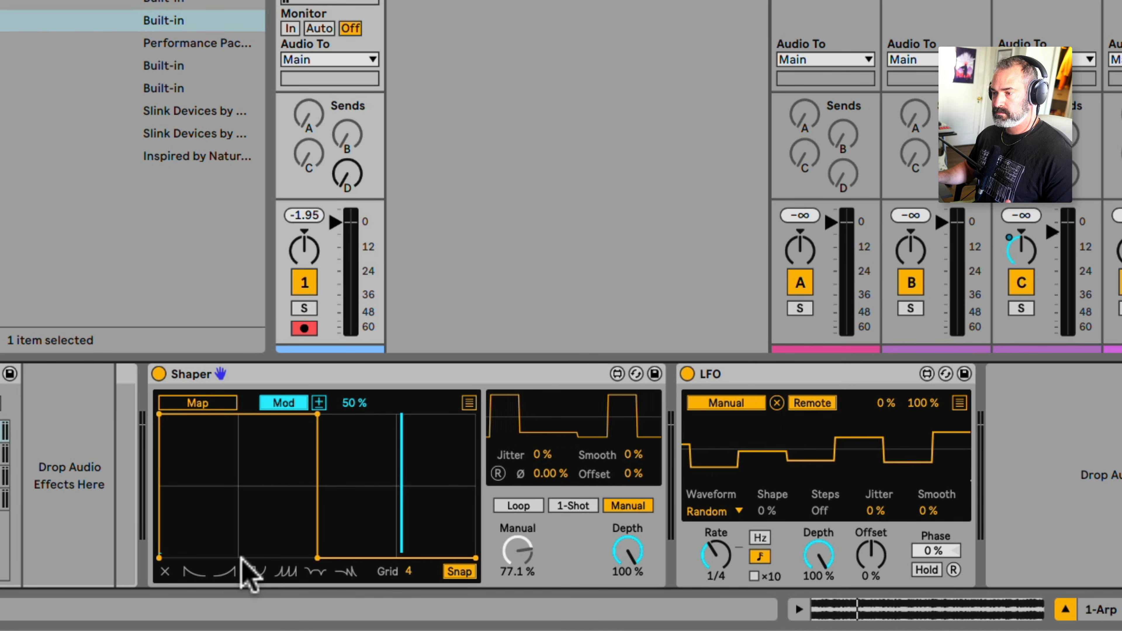
left_click_drag(316, 414, 239, 414)
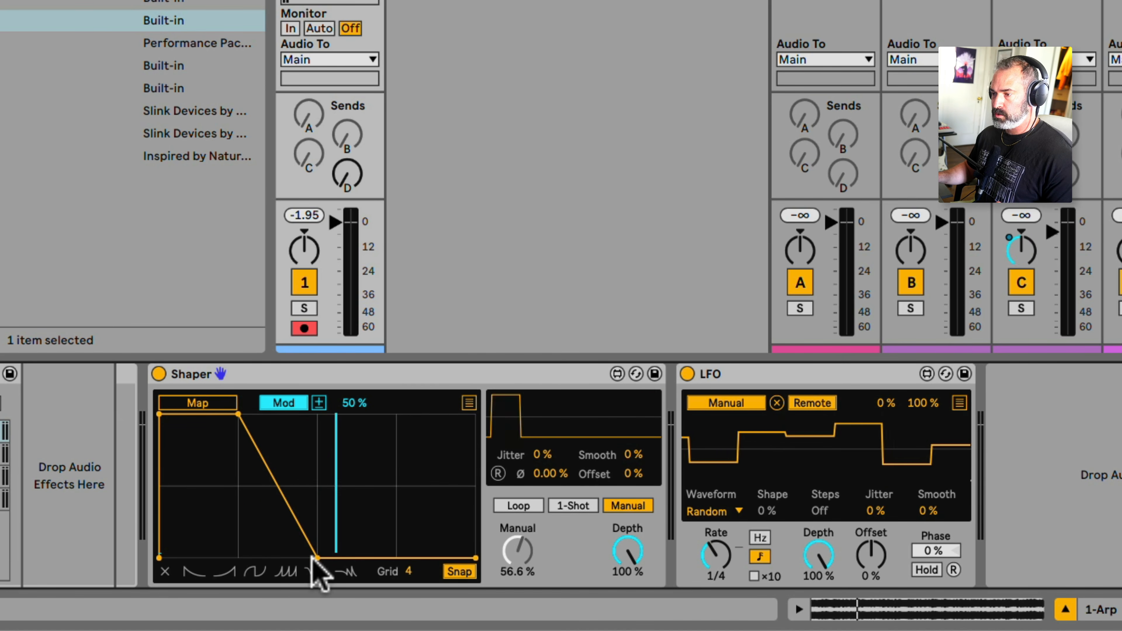
left_click_drag(316, 557, 238, 557)
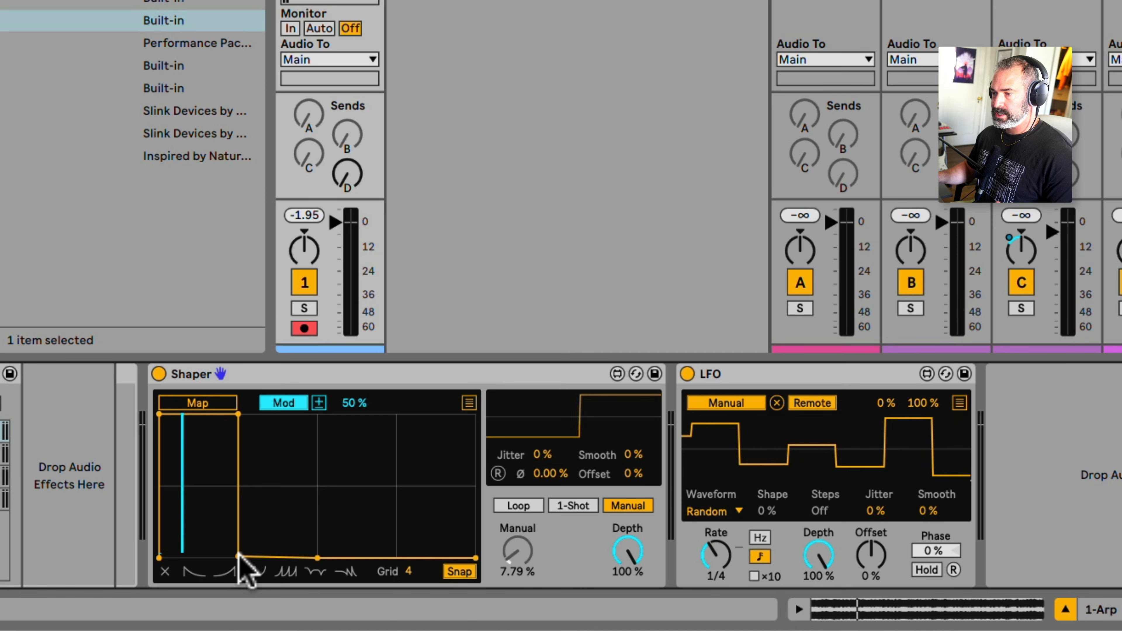
Set the Shaper grid to 16 and narrow the curve's high step to the first grid division.
left_click(458, 572)
left_click(458, 573)
left_click_drag(411, 570, 411, 551)
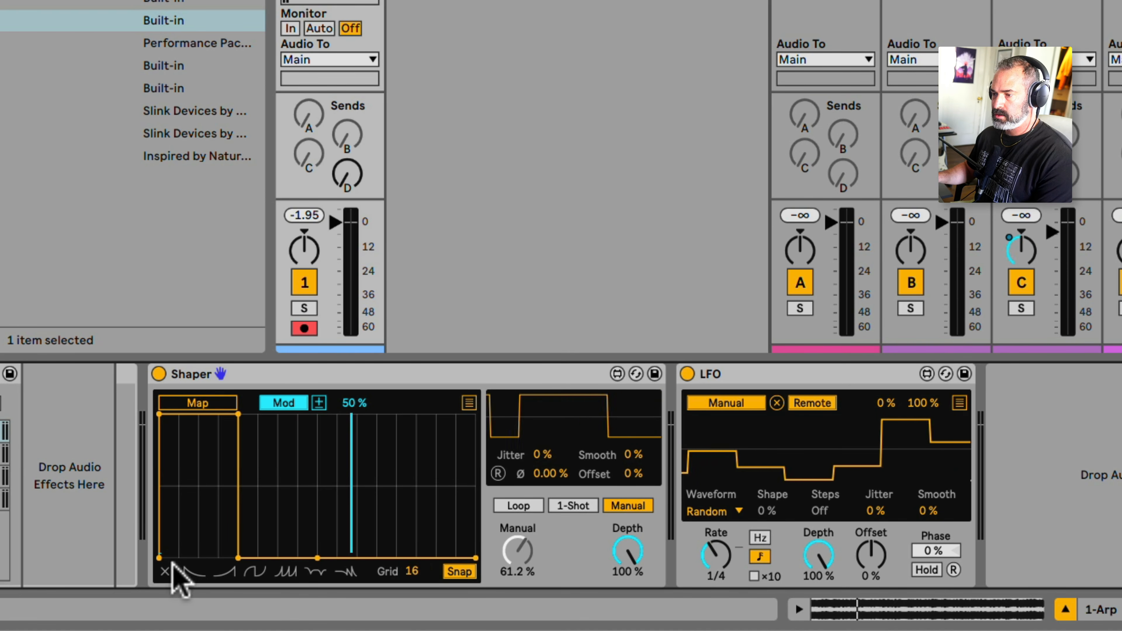
left_click_drag(236, 418, 188, 422)
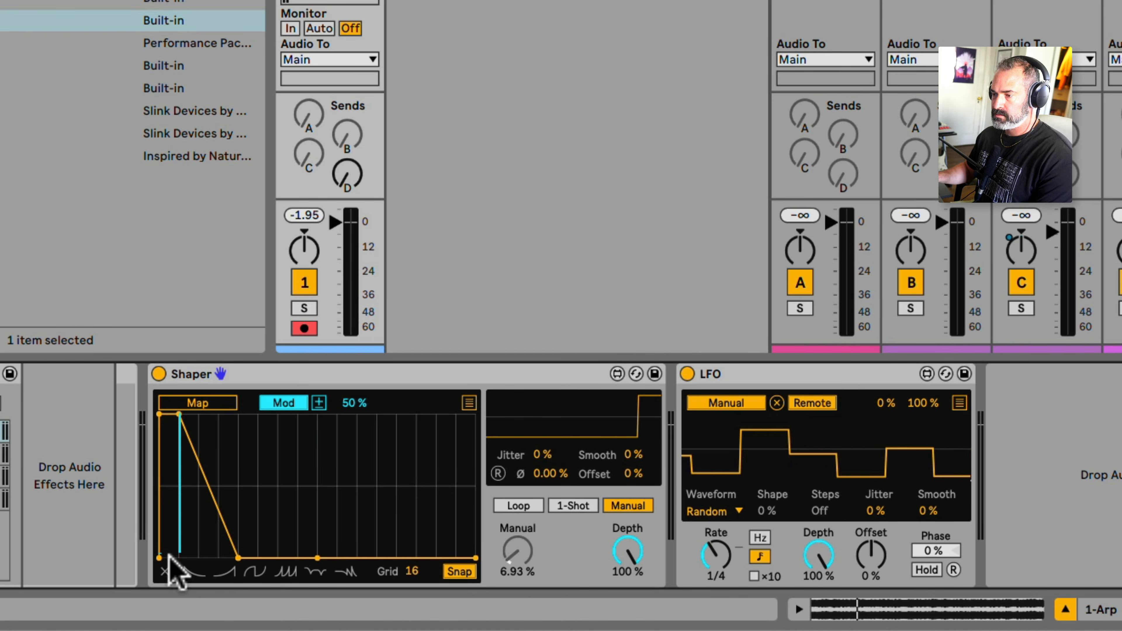
left_click_drag(237, 558, 164, 570)
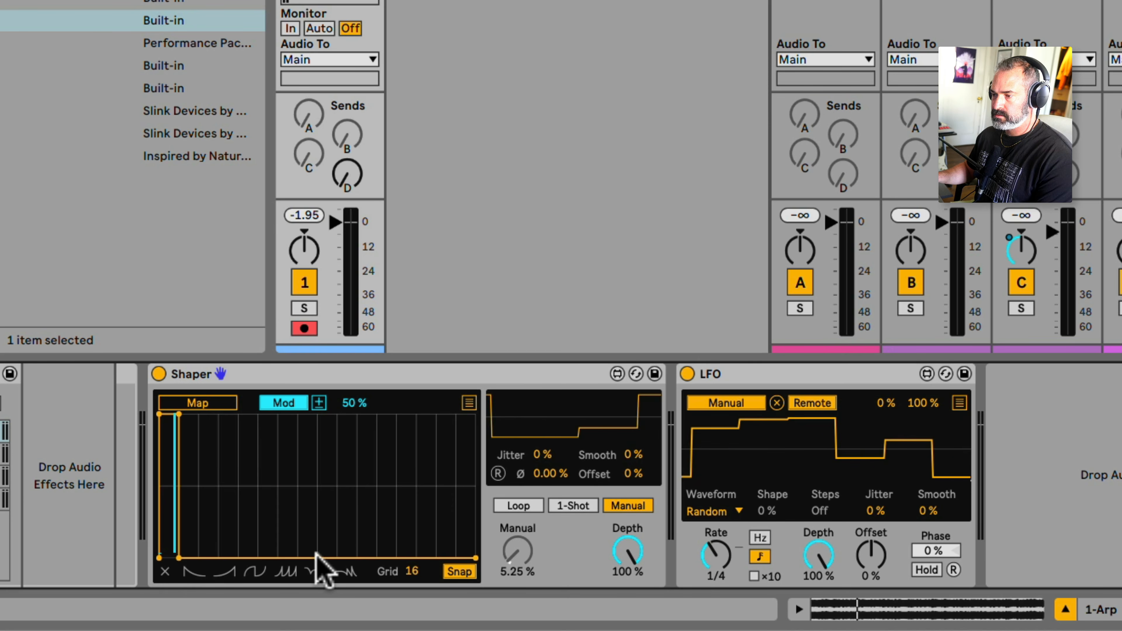
Switch the Shaper's modulation to Remote and map it to the Arp track's send D.
left_click(278, 402)
left_click(197, 402)
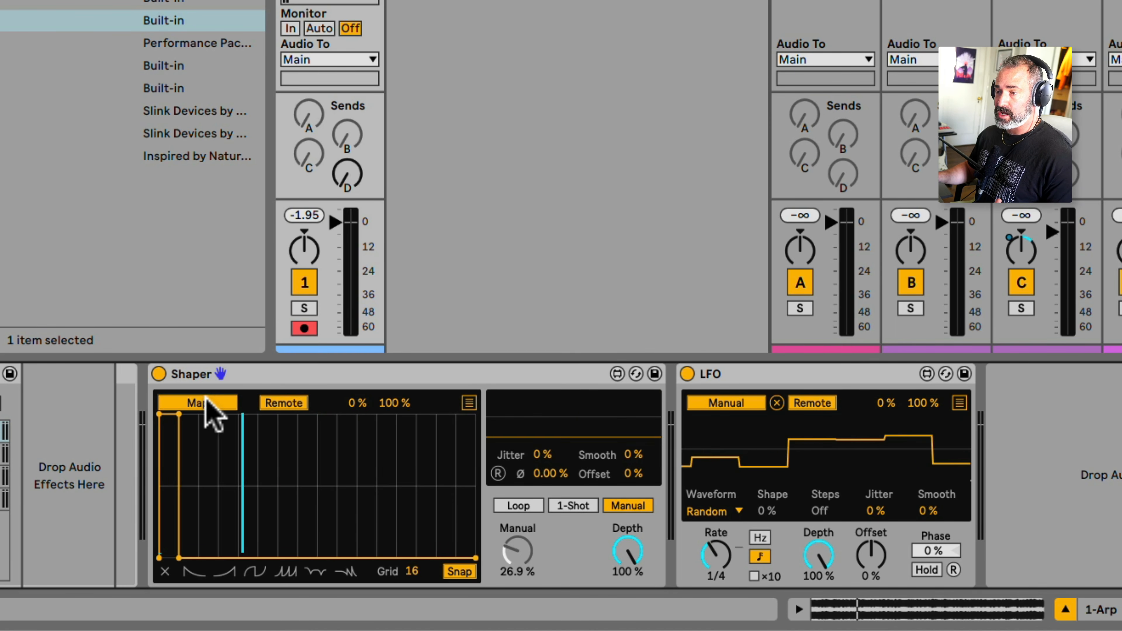
left_click(348, 177)
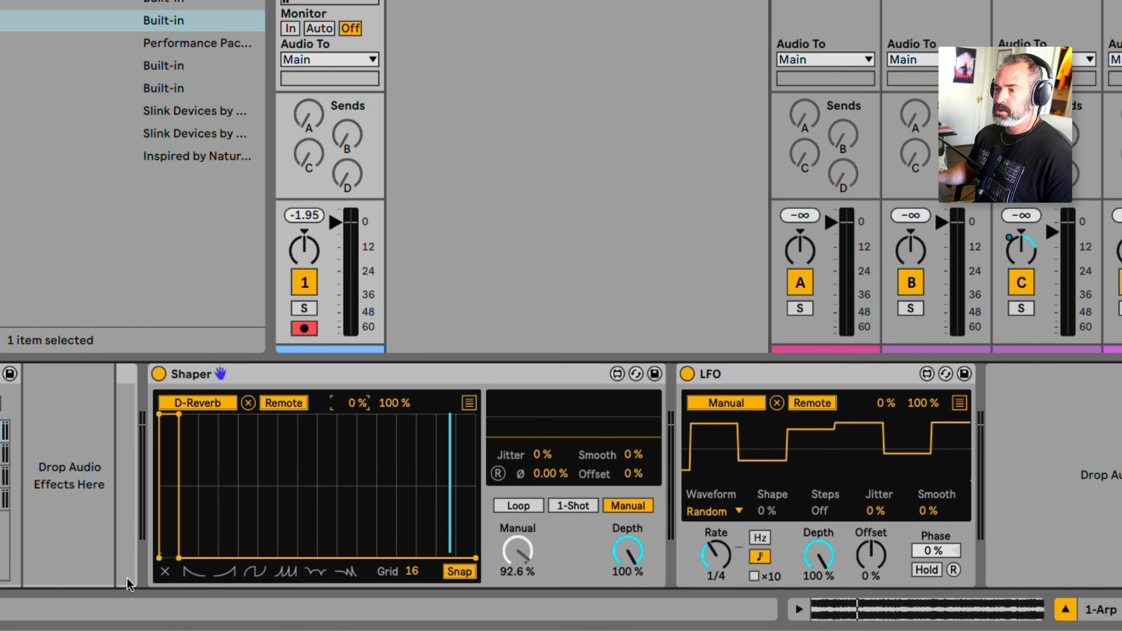
Widen the Shaper's high step to the first four grid divisions and lower return track D's volume.
left_click_drag(179, 558, 238, 558)
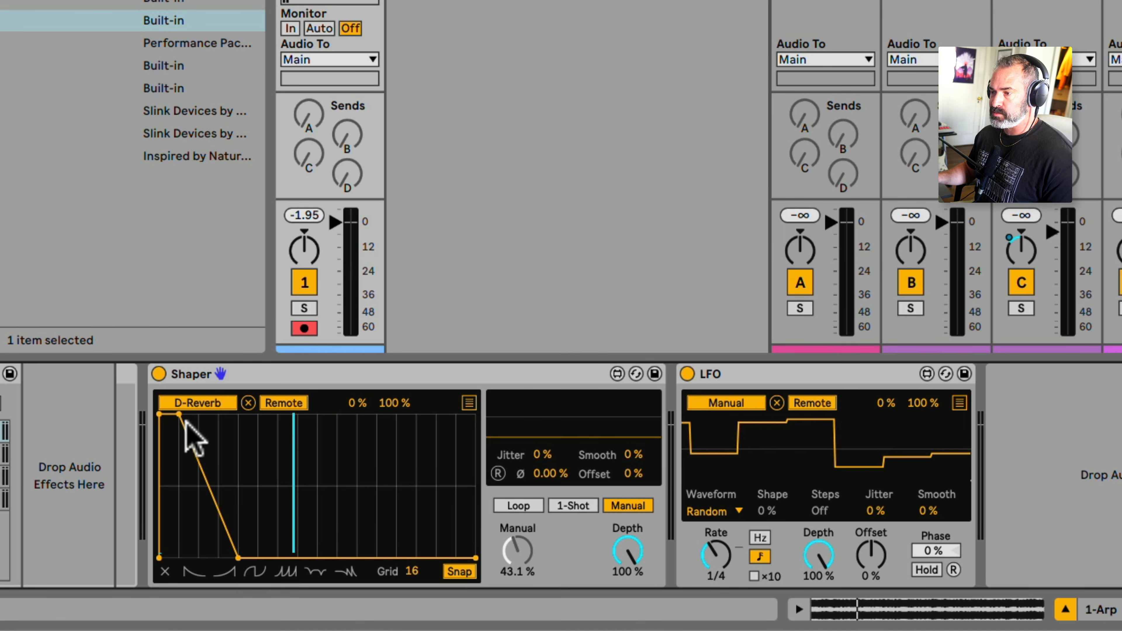
left_click_drag(188, 422, 240, 423)
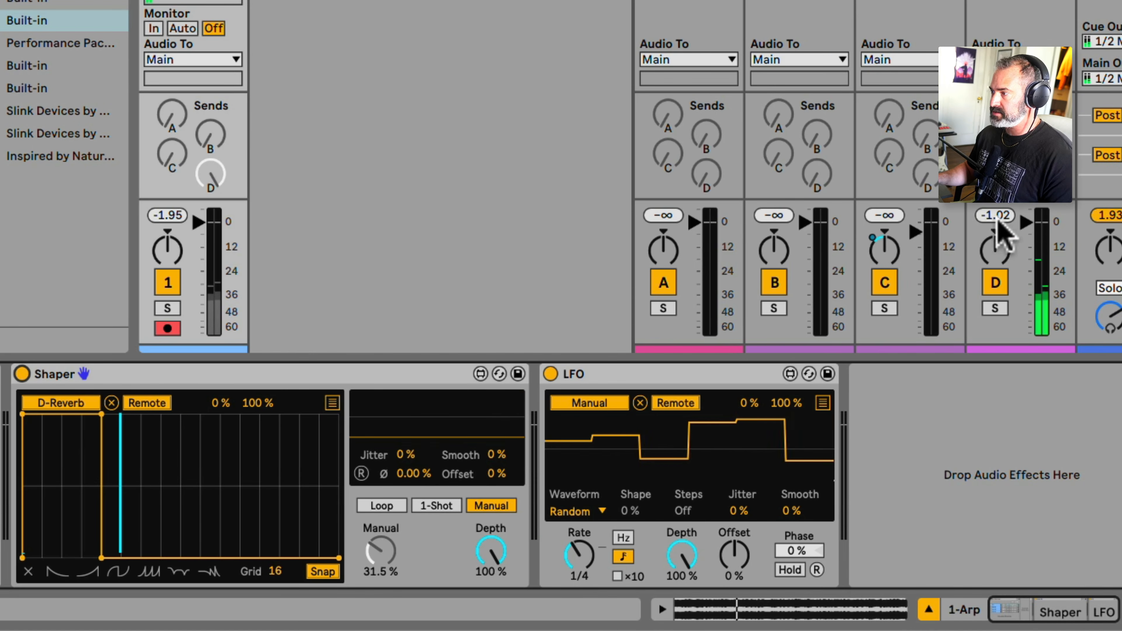
left_click_drag(1027, 223, 1027, 256)
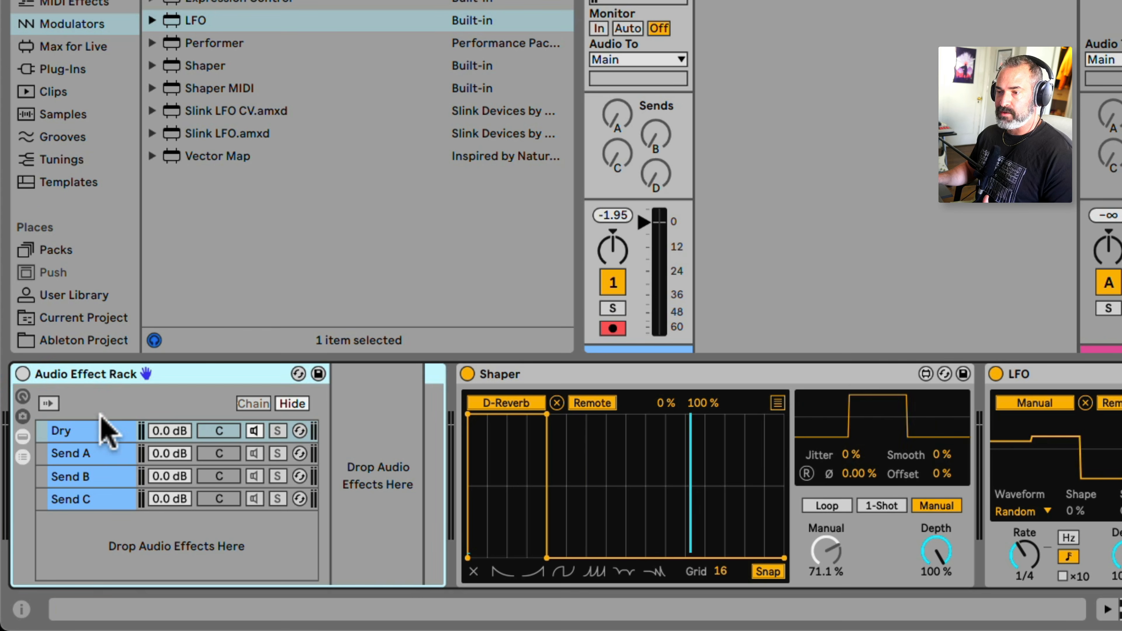
Turn the Audio Effect Rack back on and examine its Send A chain together with return A's Hybrid Reverb.
left_click(105, 431)
left_click(22, 374)
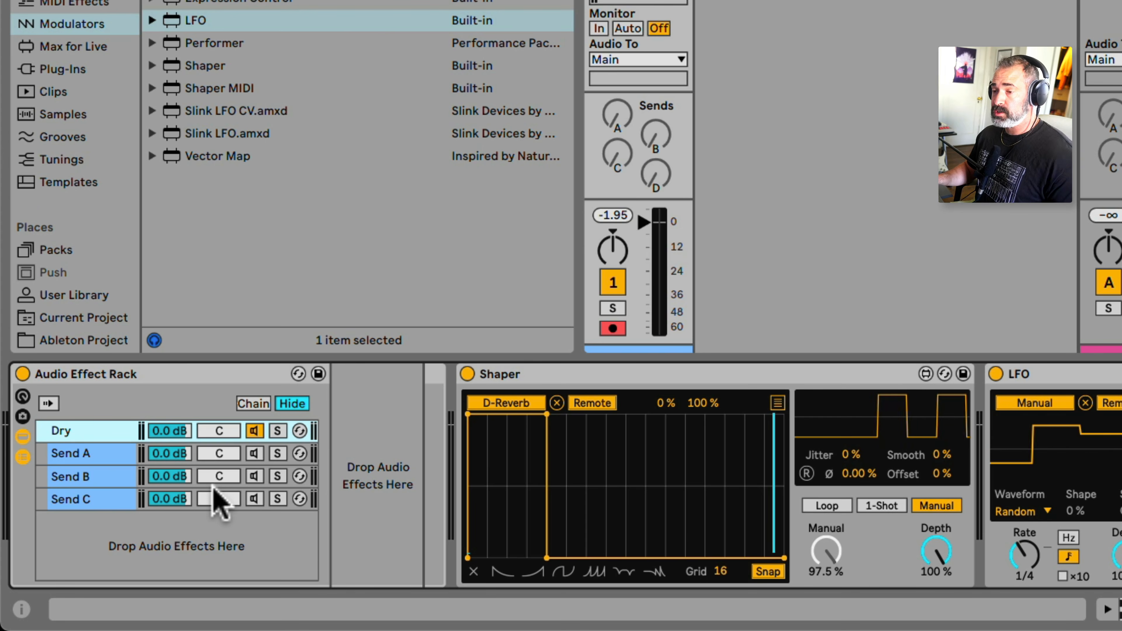
left_click(109, 455)
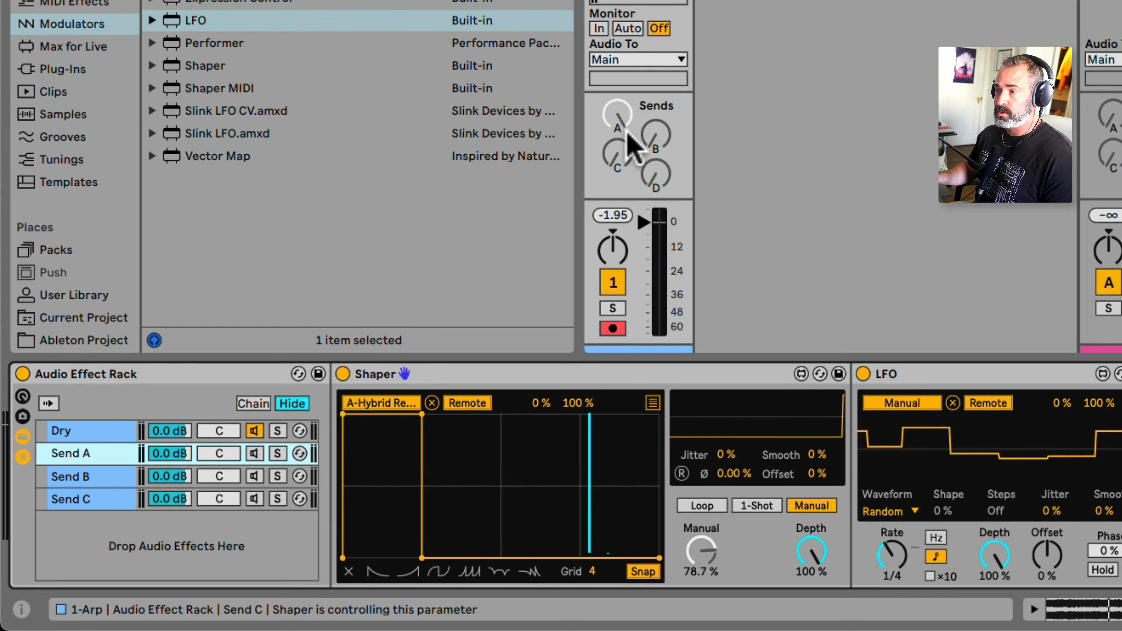
left_click(1118, 4)
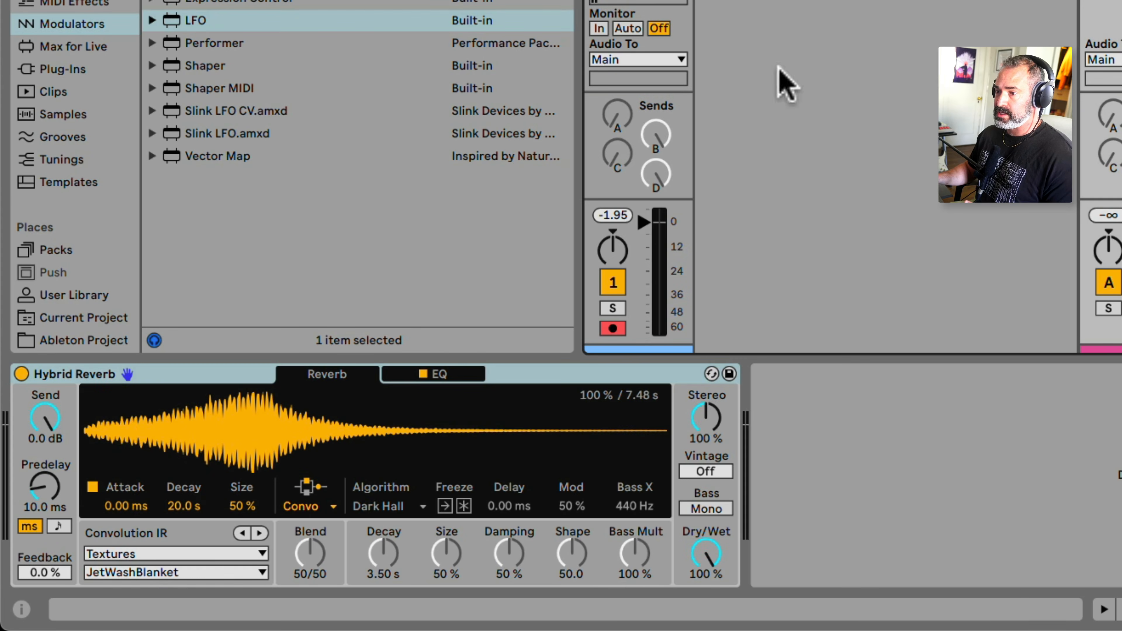
left_click(638, 3)
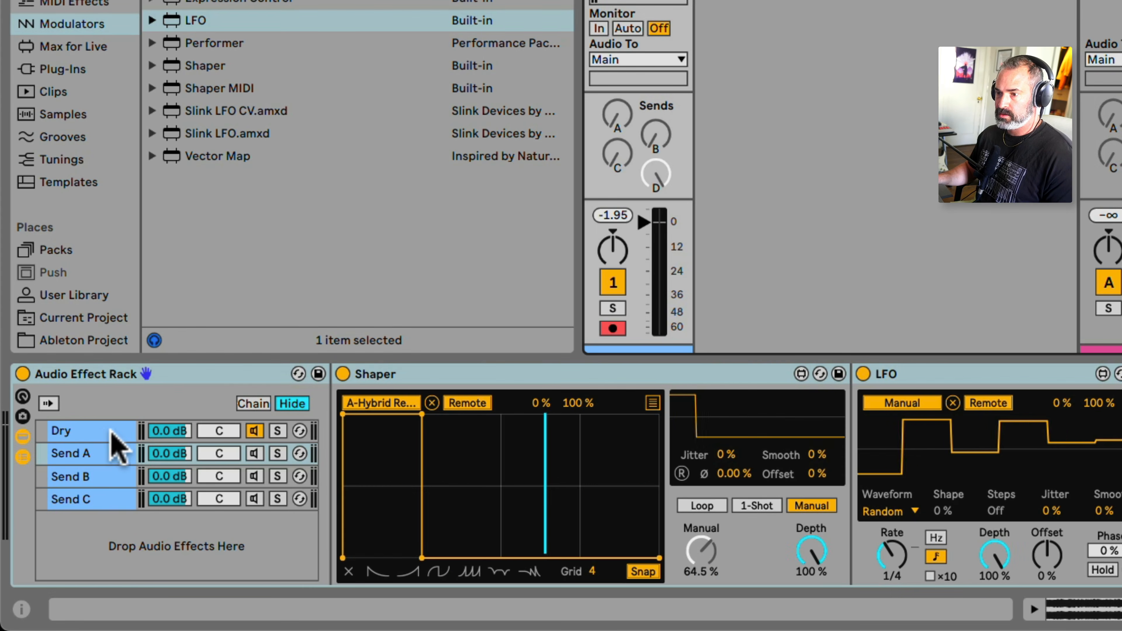
Examine the Send B chain's Shaper and the Pitch Hack, Delay, LFO and reverb devices on return B.
left_click(85, 469)
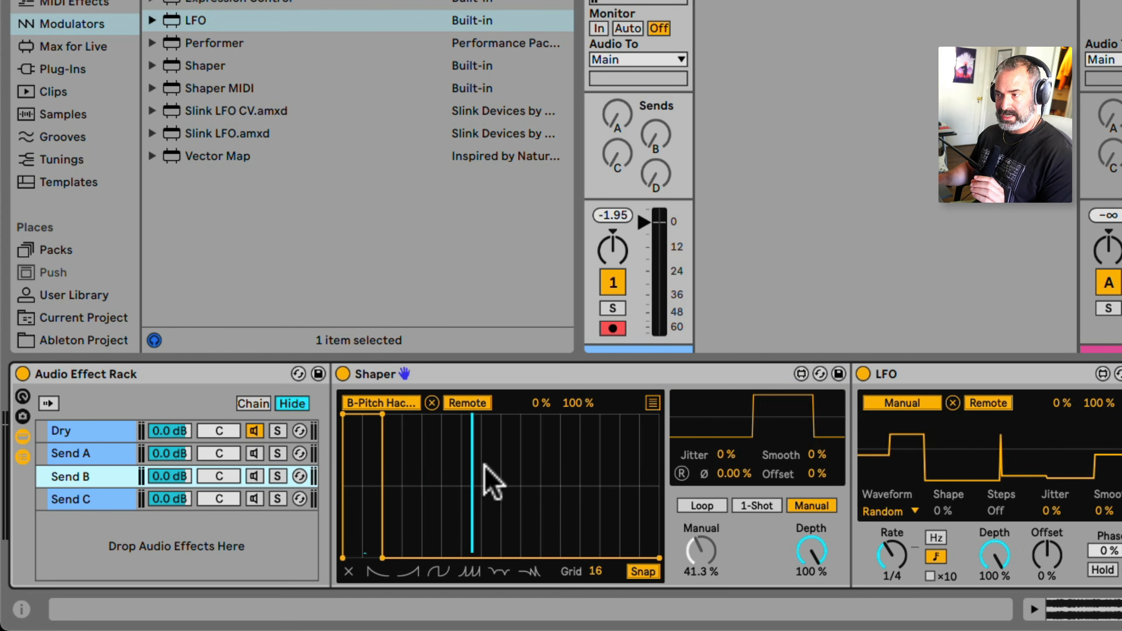
left_click(1120, 3)
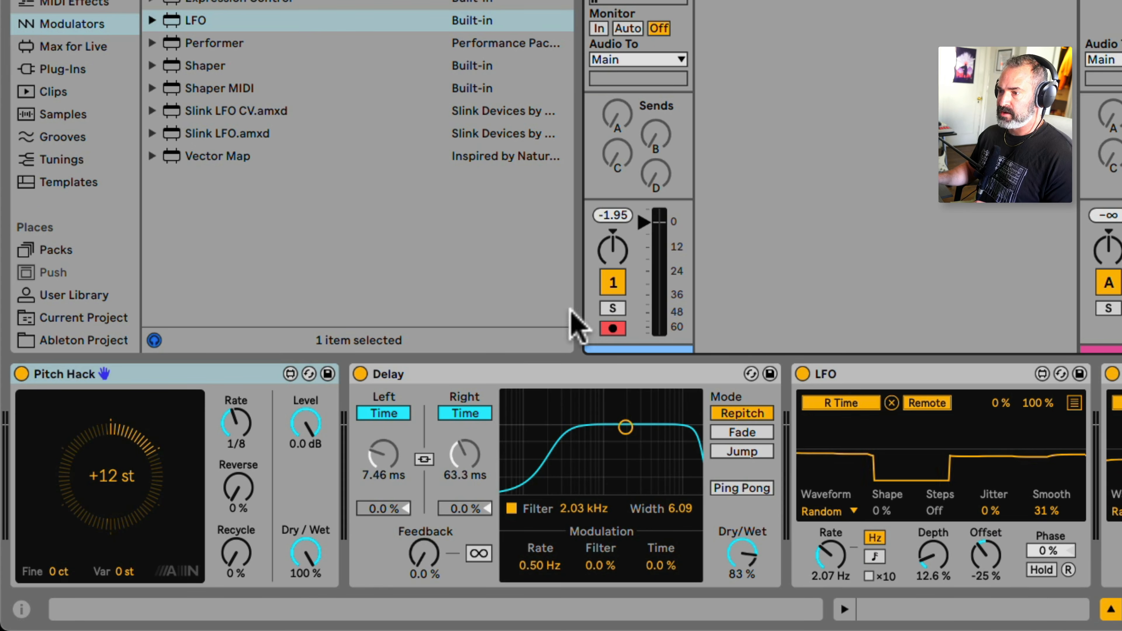
scroll(753, 432, "right", 2)
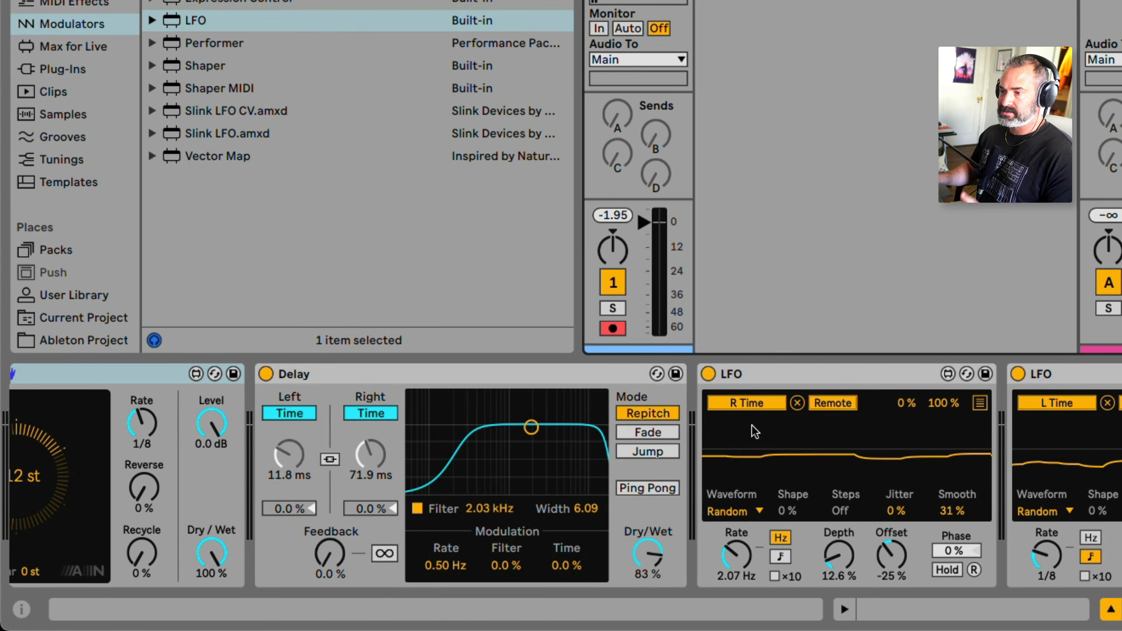
scroll(375, 446, "right", 1)
scroll(376, 472, "right", 3)
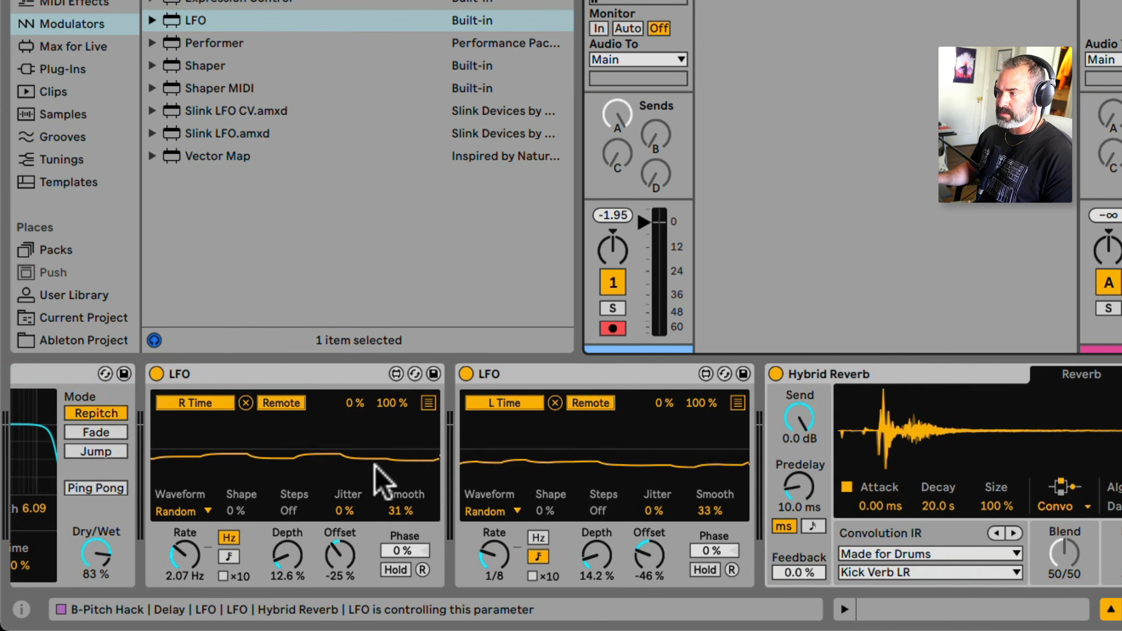
scroll(376, 476, "left", 4)
left_click(639, 2)
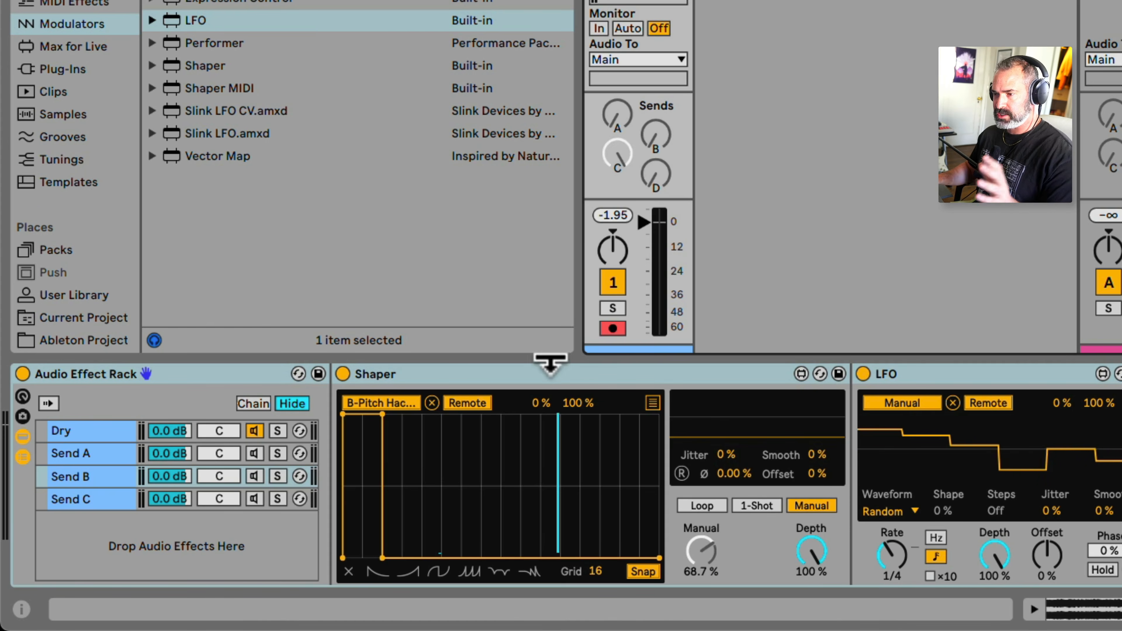
Examine the Send C chain's Shaper and the Pitch Hack, Hybrid Reverb and Auto Pan devices on return C.
left_click(108, 494)
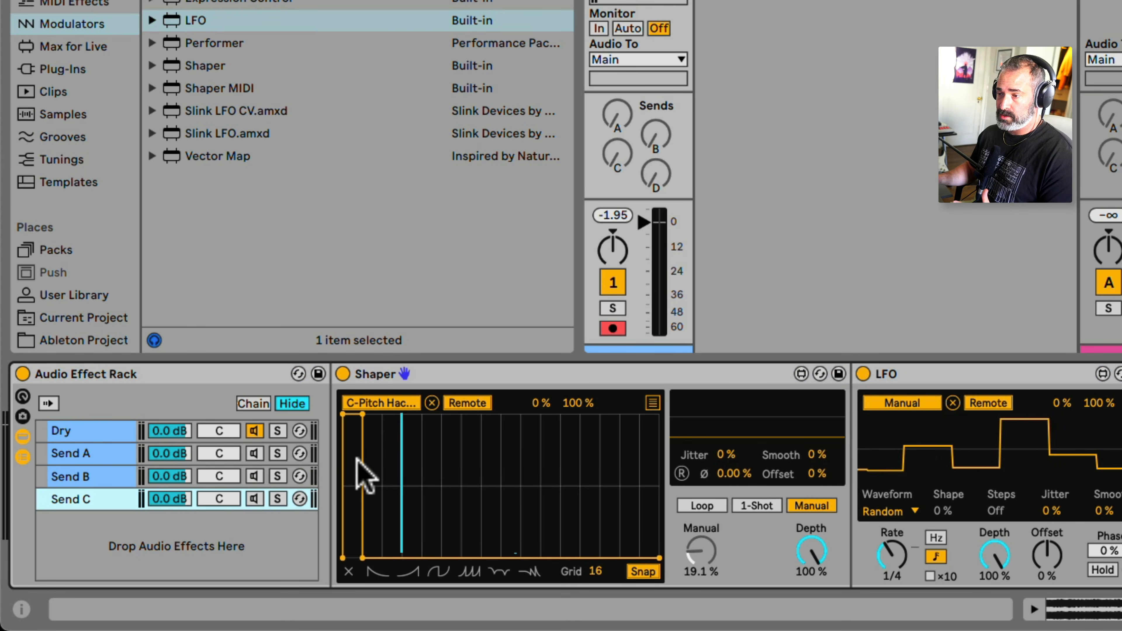
left_click(1119, 2)
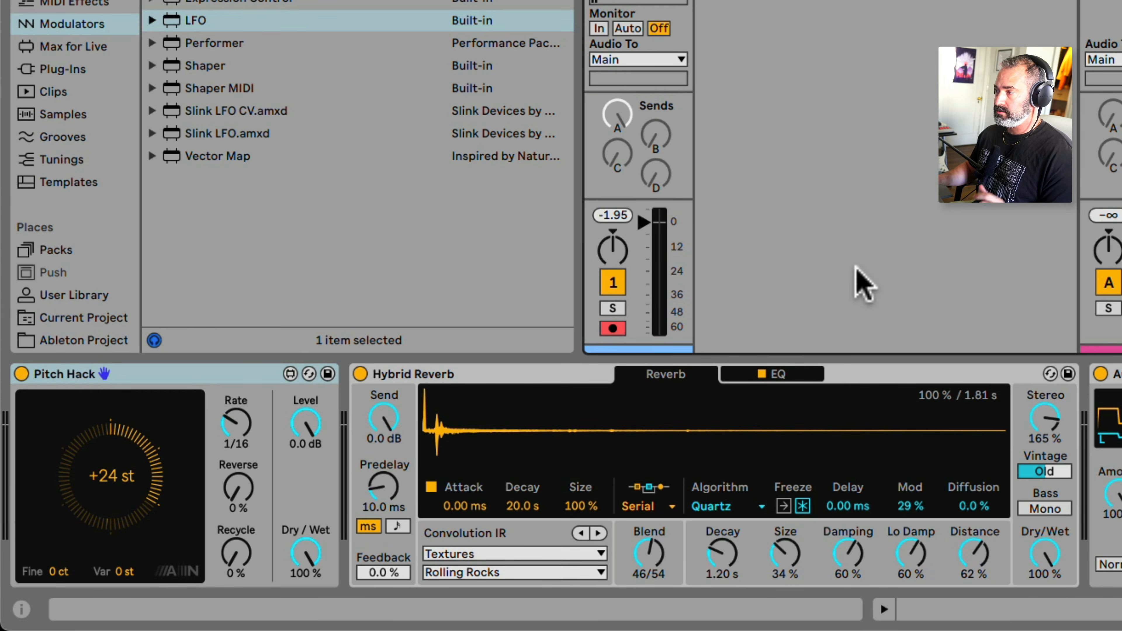
scroll(1020, 495, "right", 5)
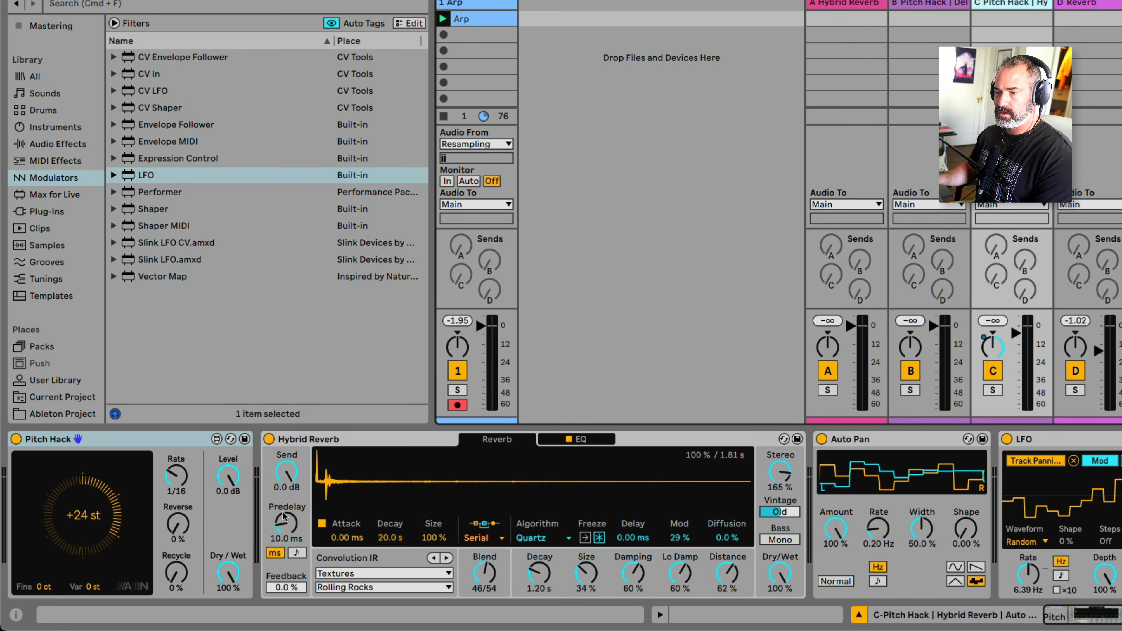
Return to the Arp track's Audio Effect Rack and play the set while examining the rack's send chains.
left_click(473, 20)
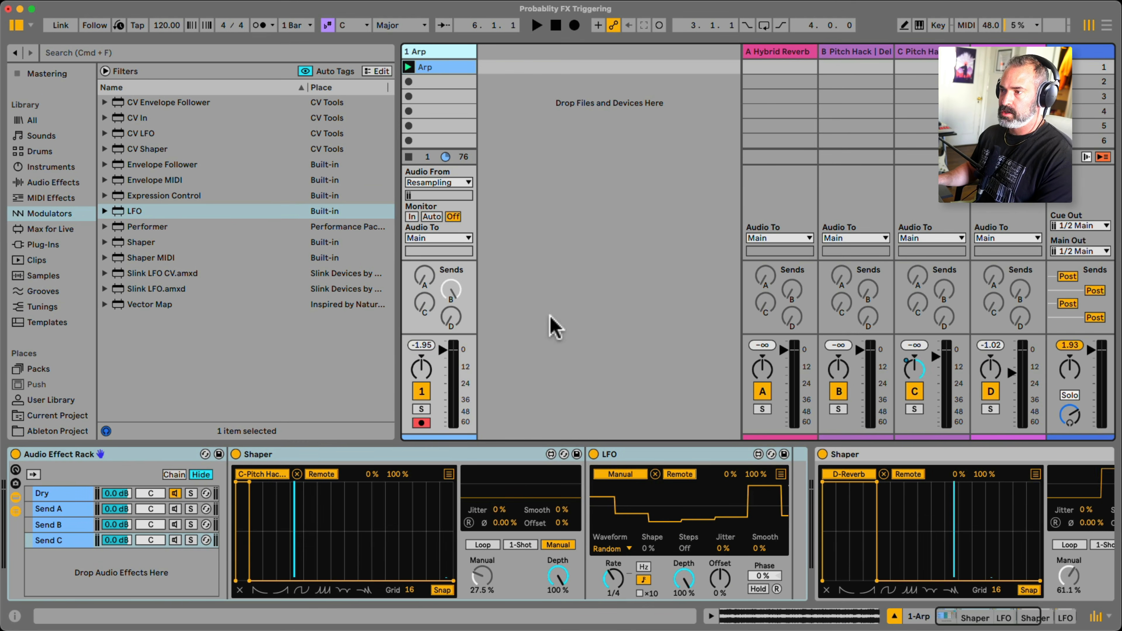
left_click(16, 497)
left_click(18, 502)
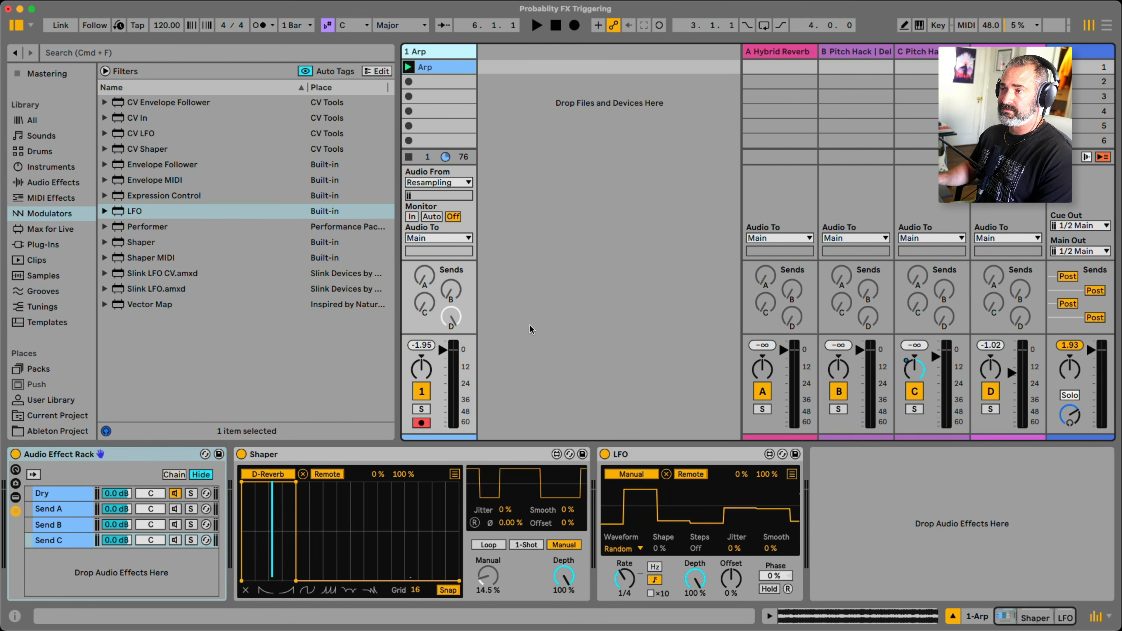
key("space")
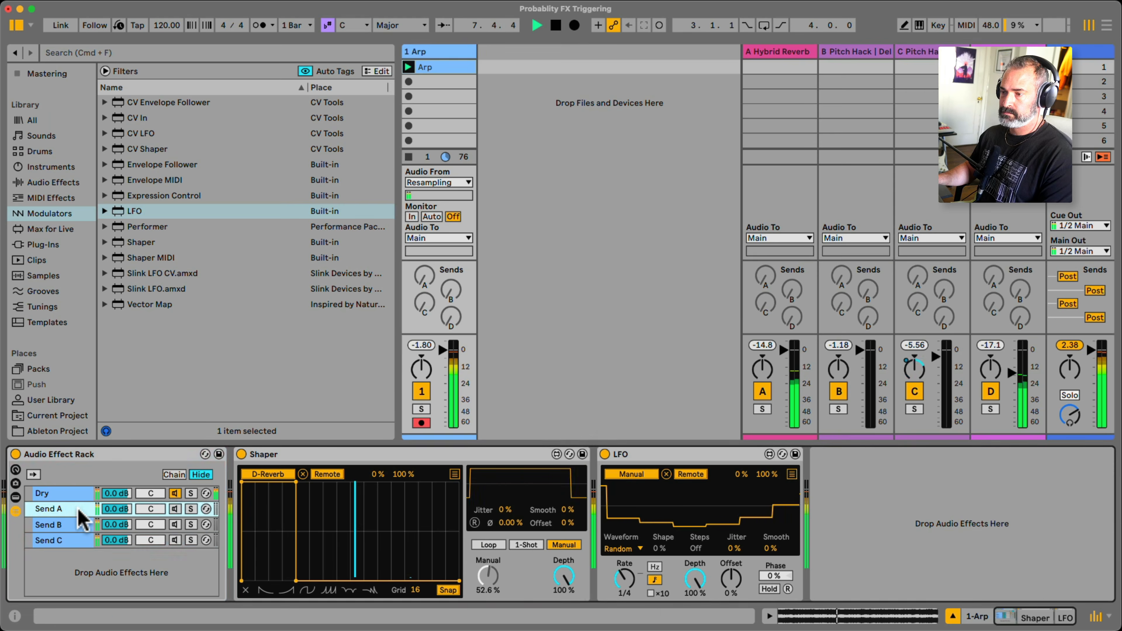
left_click(80, 521, "shift")
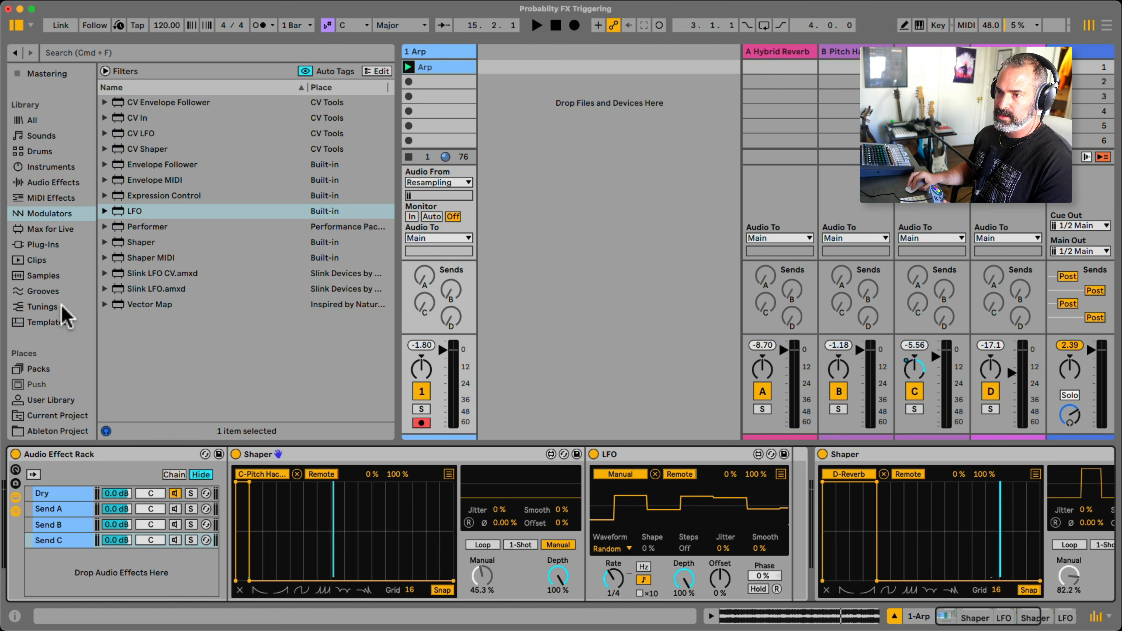
Open Super Nintendo Demo.als from the Ableton Project folder and show the Hat pad's chain in the Super Nintendo Rack.
scroll(67, 318, "down", 5)
left_click(60, 330)
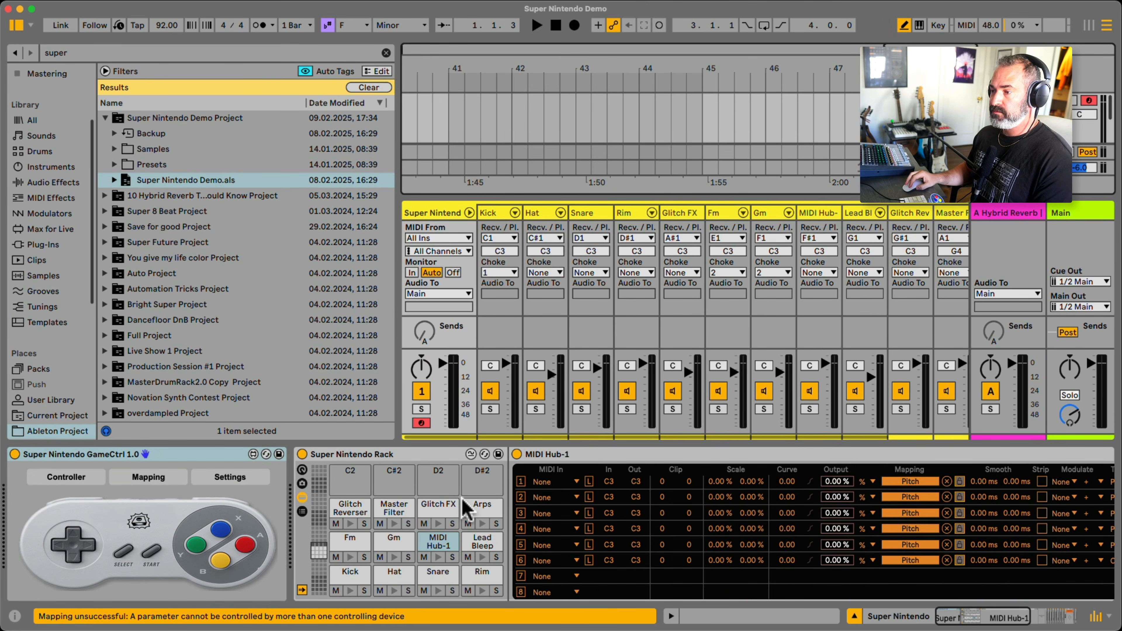
left_click(395, 576)
scroll(549, 510, "right", 2)
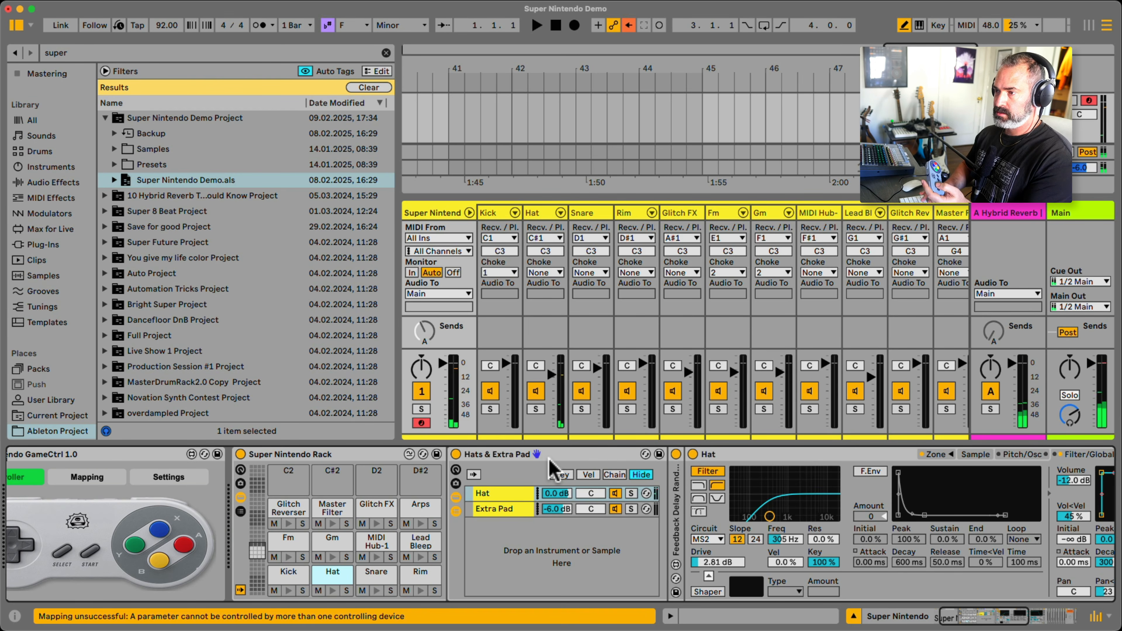
Examine the Feedback Delay rack after the Hat instrument, including its Delay and Dry chains and their chain selector zones.
scroll(550, 462, "right", 4)
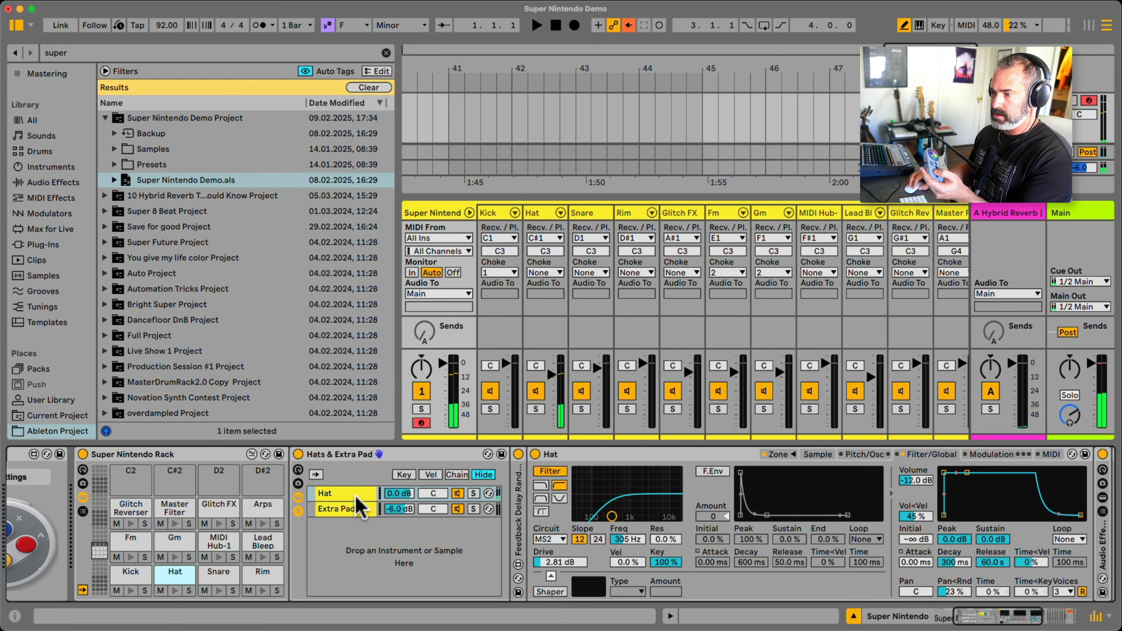
scroll(618, 522, "right", 10)
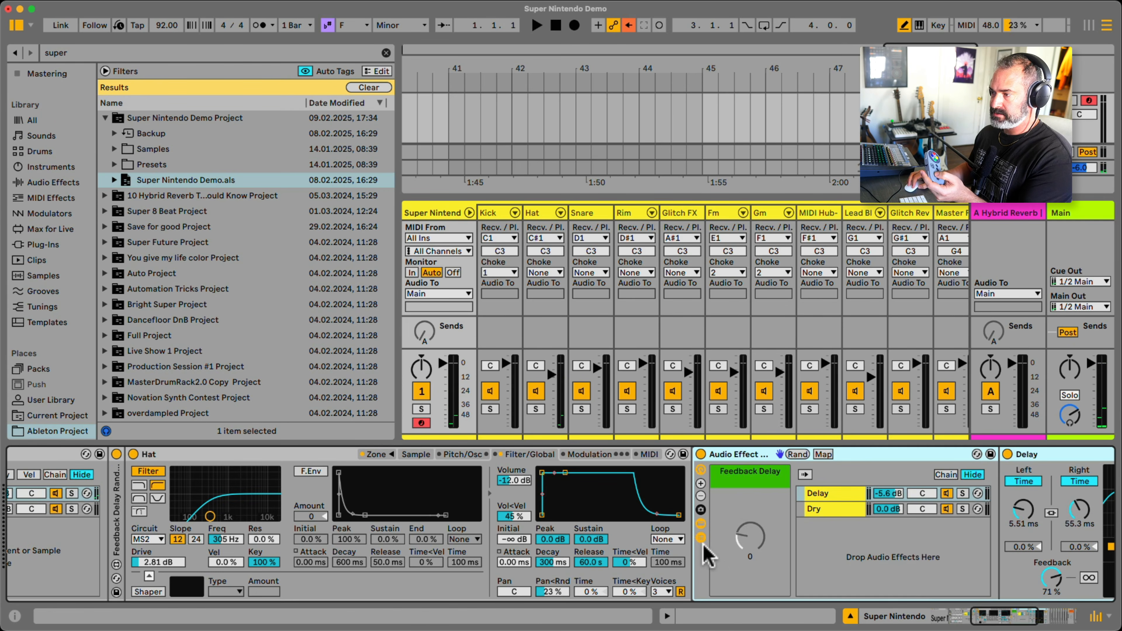
scroll(705, 555, "right", 7)
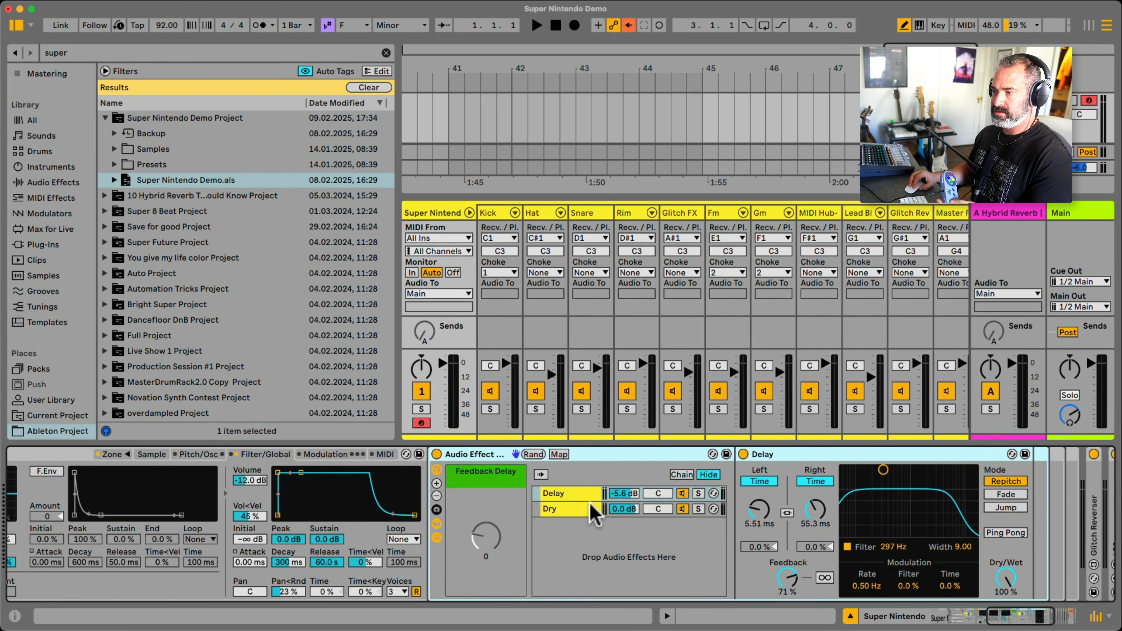
left_click(595, 508)
left_click(583, 496)
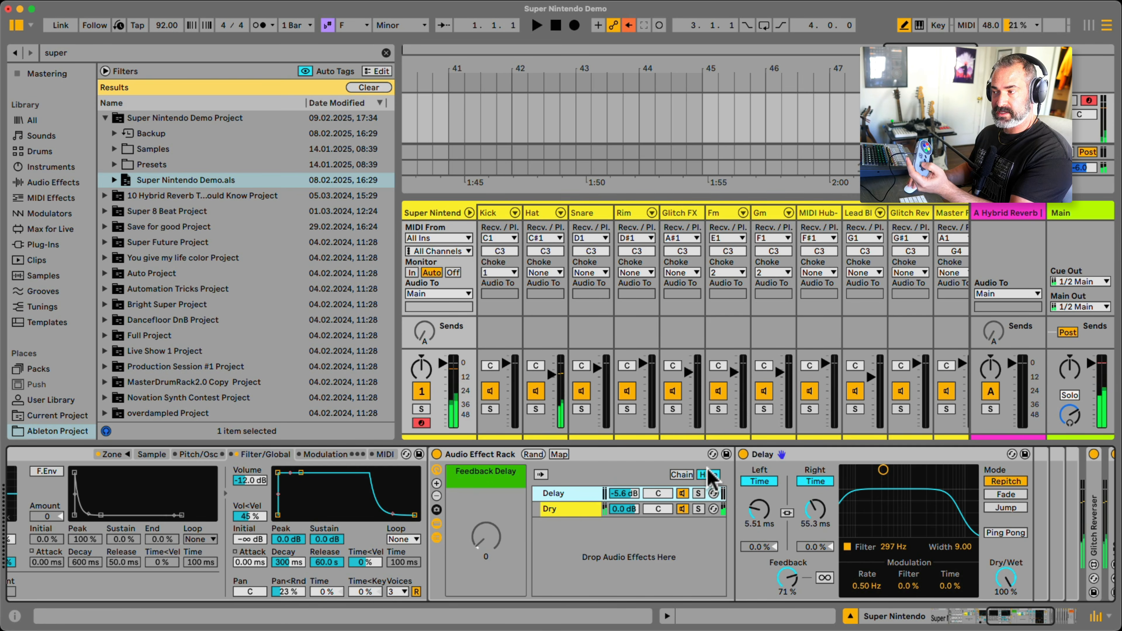
left_click(683, 475)
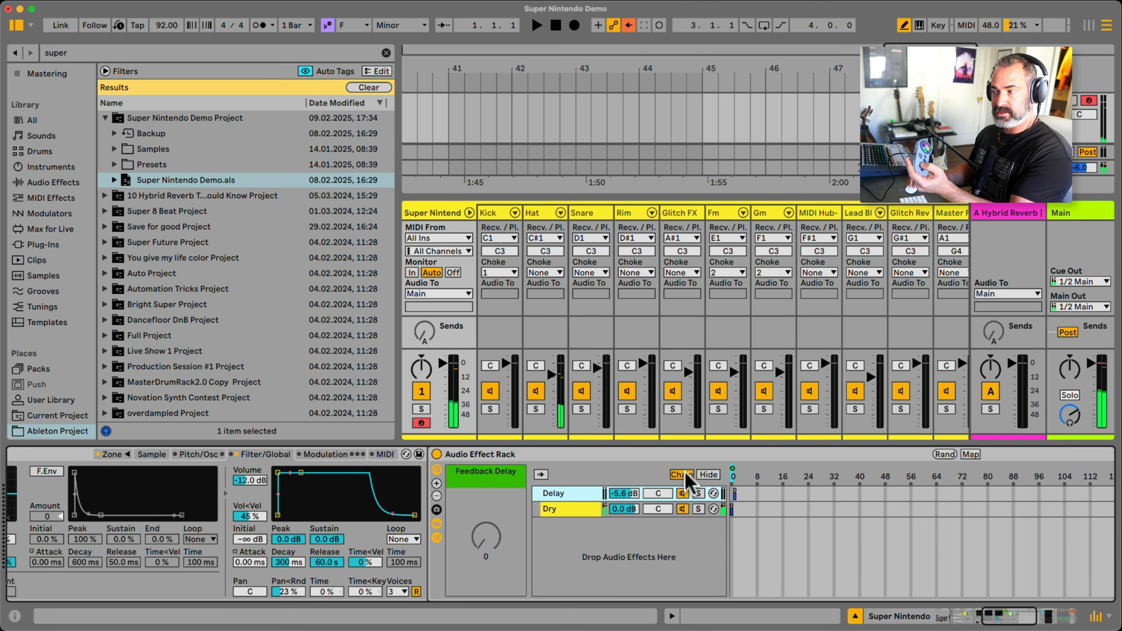
left_click(702, 476)
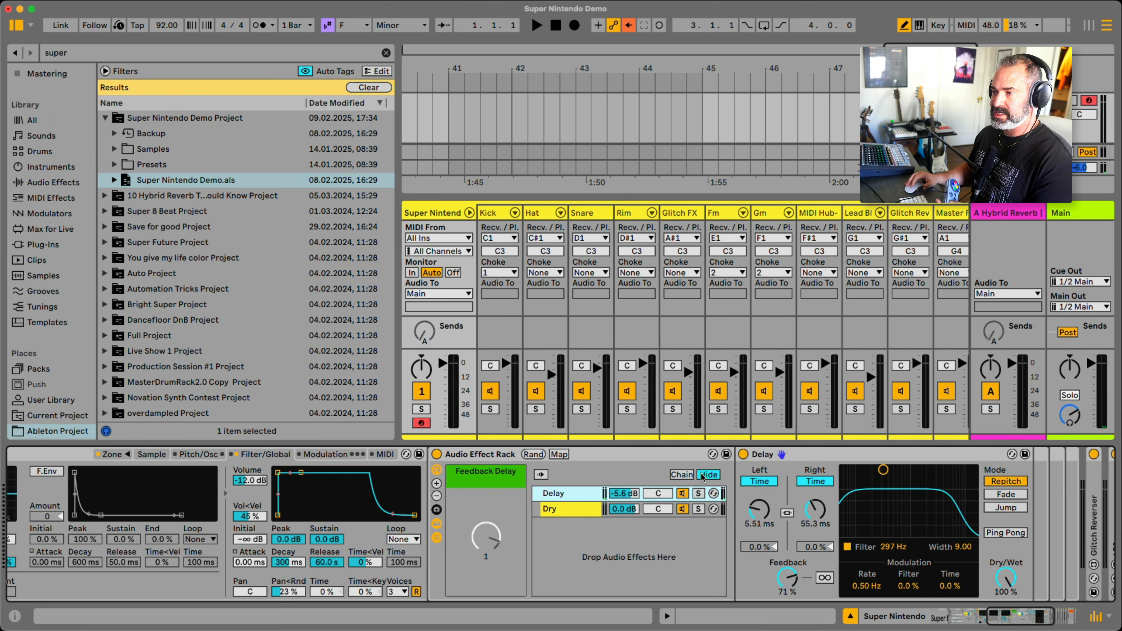
left_click(813, 454)
left_click(593, 493)
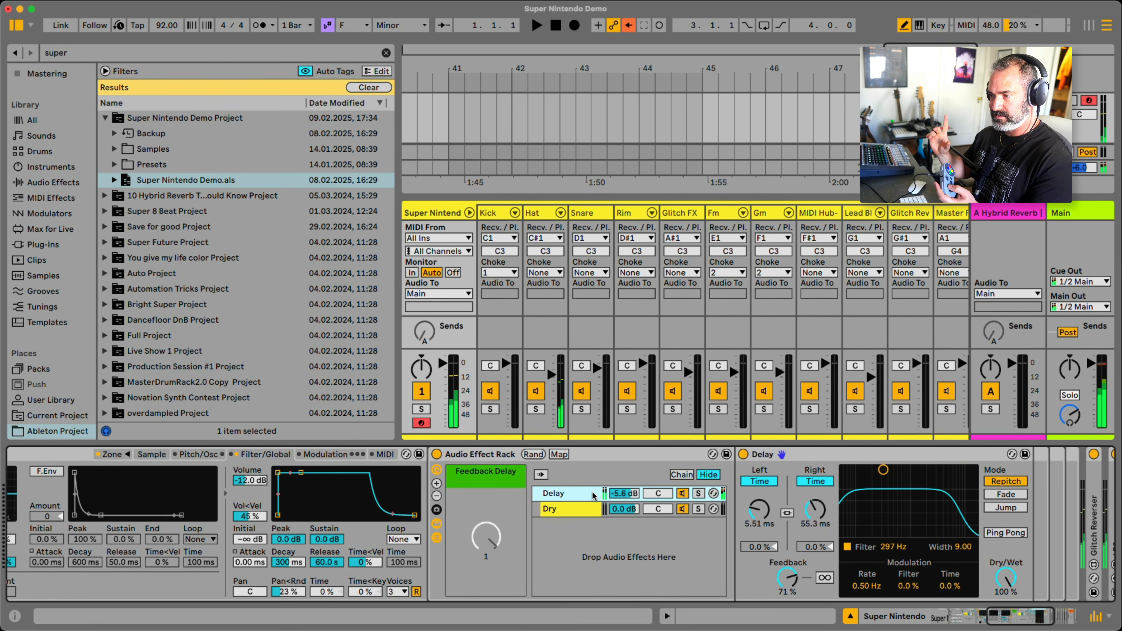
Unfold the Feedback Delay Randomizer ahead of the Hat instrument to examine its random mapping, and fold it again.
scroll(595, 502, "left", 10)
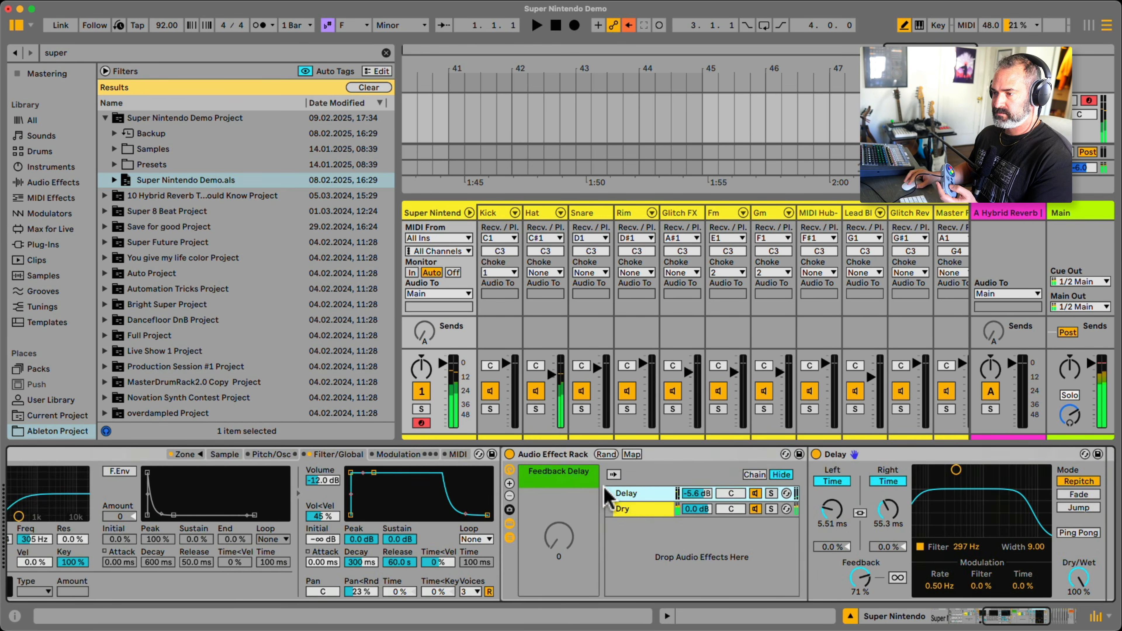
double_click(423, 528)
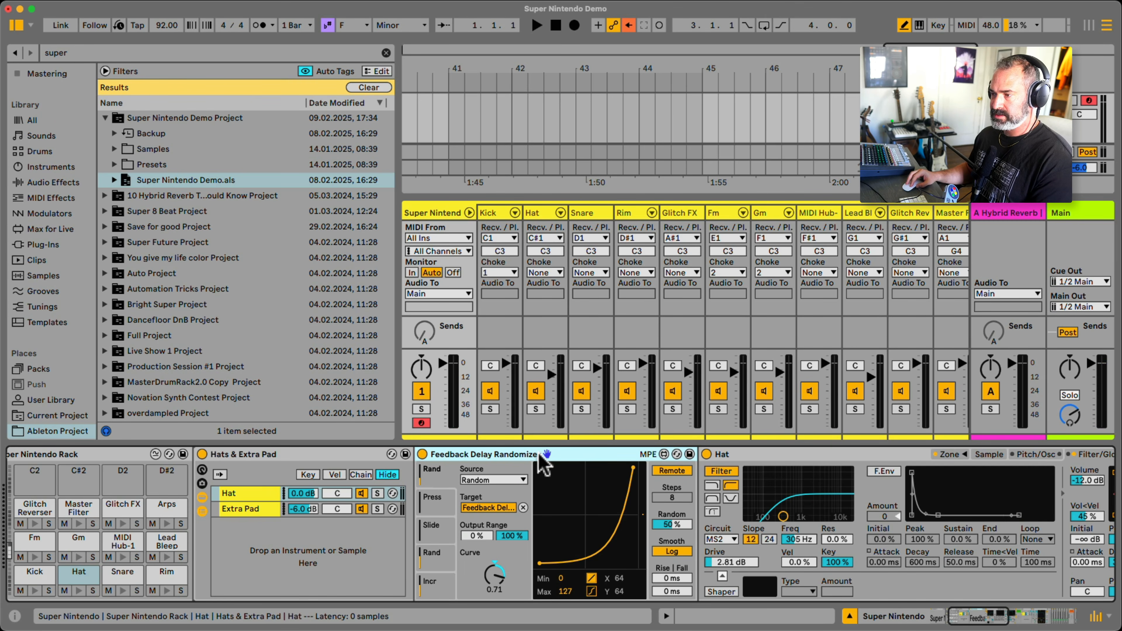
double_click(525, 459)
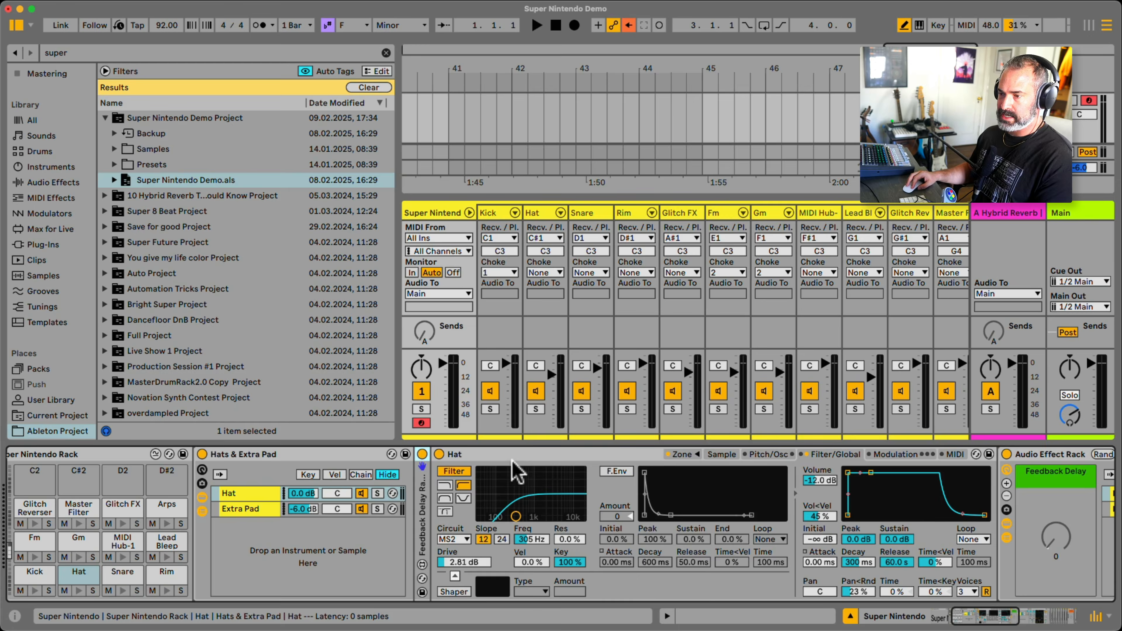
Unfold both Device Randomizers and the Chaos1 and Chaos2 devices to examine their randomization settings.
scroll(601, 493, "right", 15)
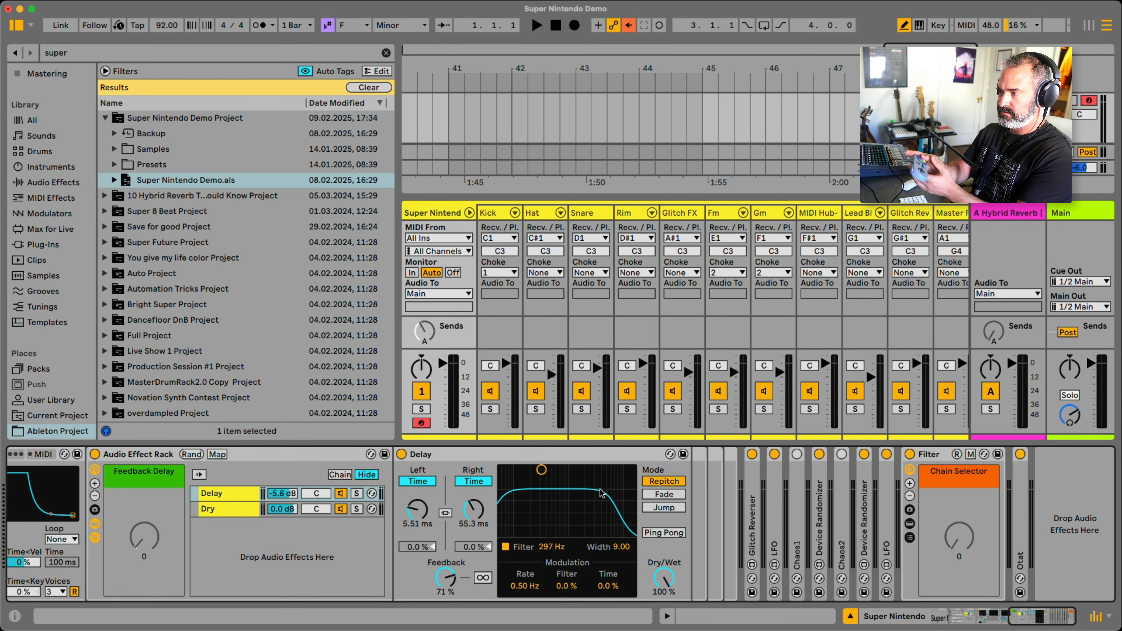
double_click(864, 524)
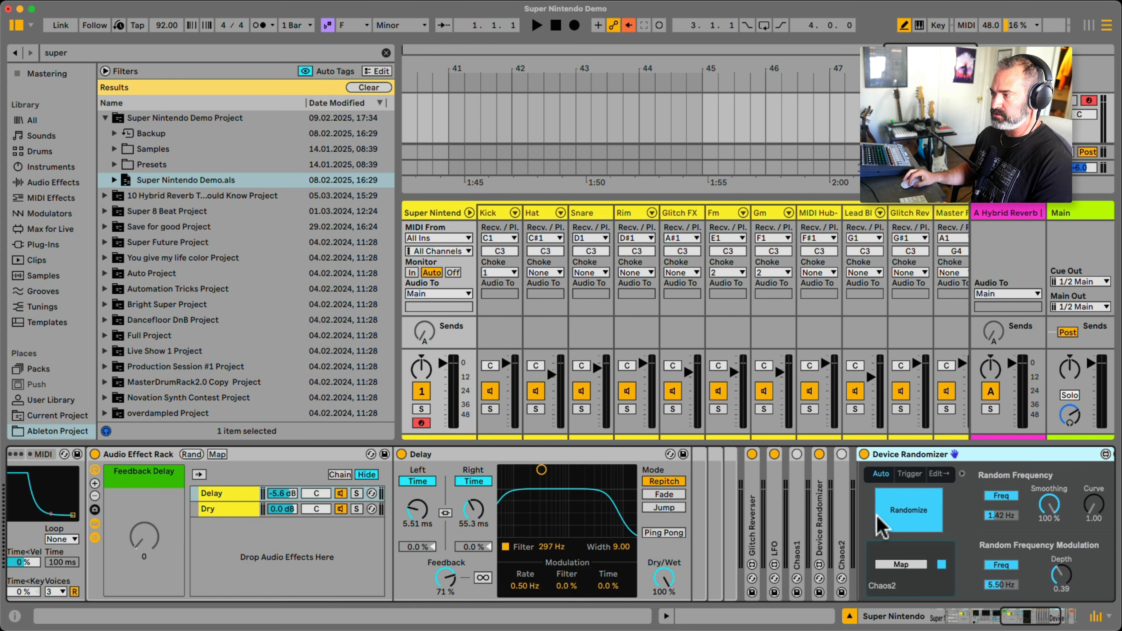
double_click(727, 526)
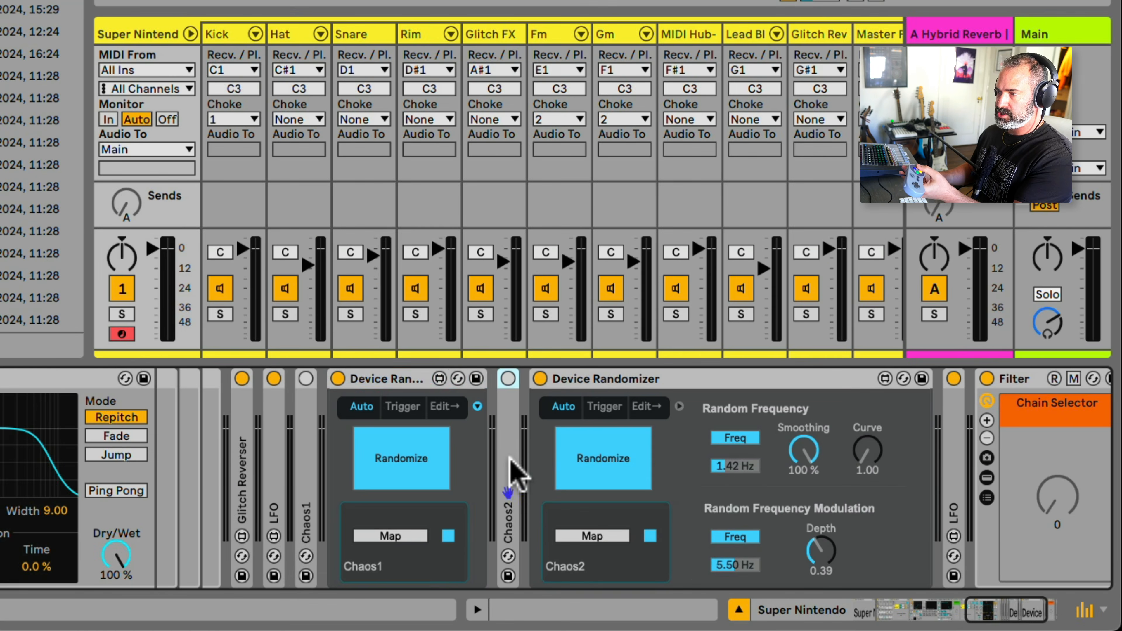
double_click(692, 520)
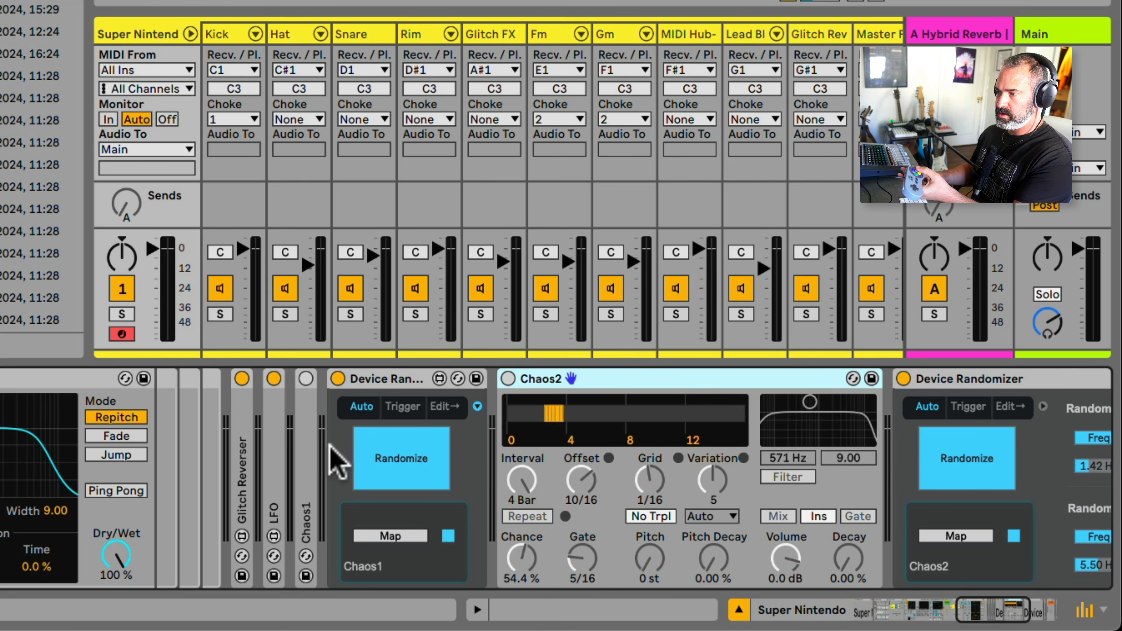
double_click(299, 447)
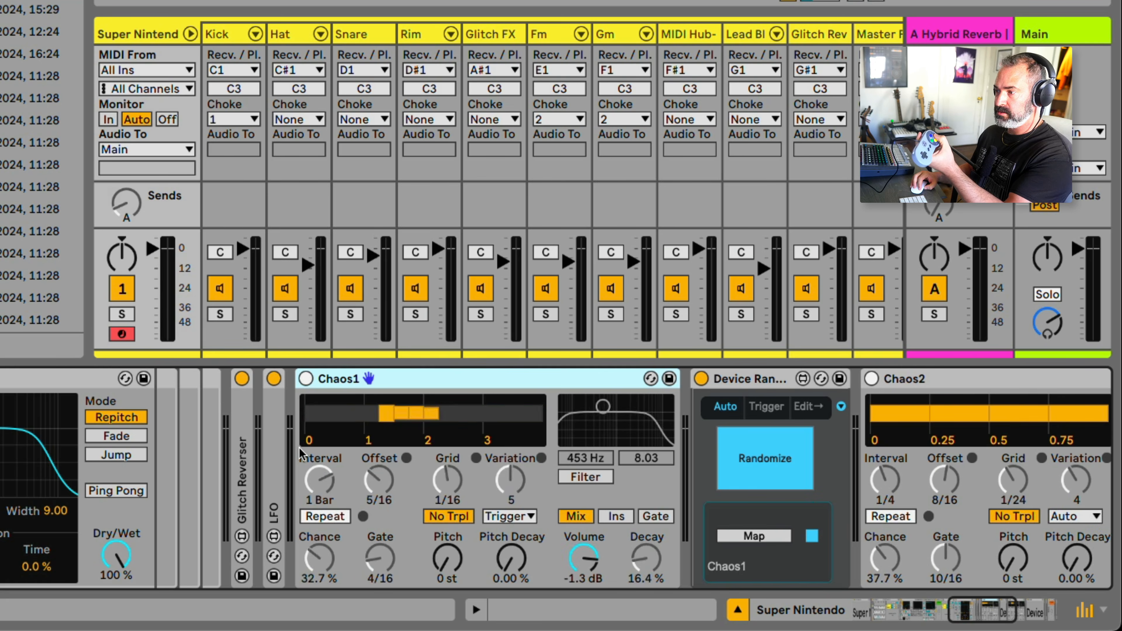
Unfold the LFO before the Filter rack, examine its mapping to the A-Hybrid Reverb, and return to the Hats & Extra Pad rack.
scroll(752, 478, "right", 12)
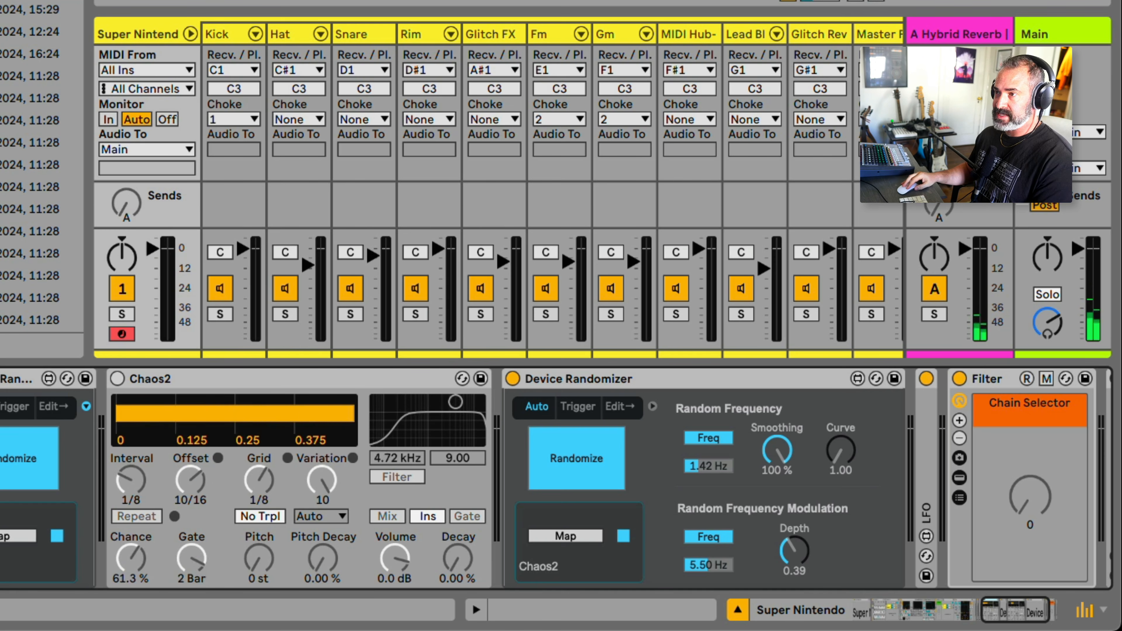
scroll(671, 401, "right", 3)
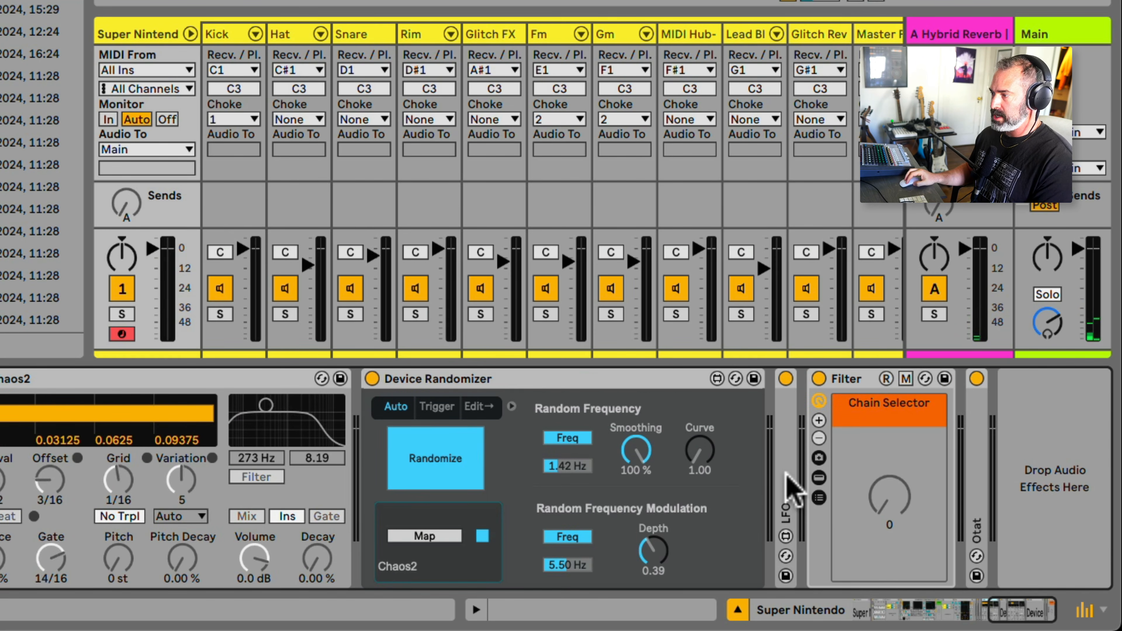
double_click(785, 464)
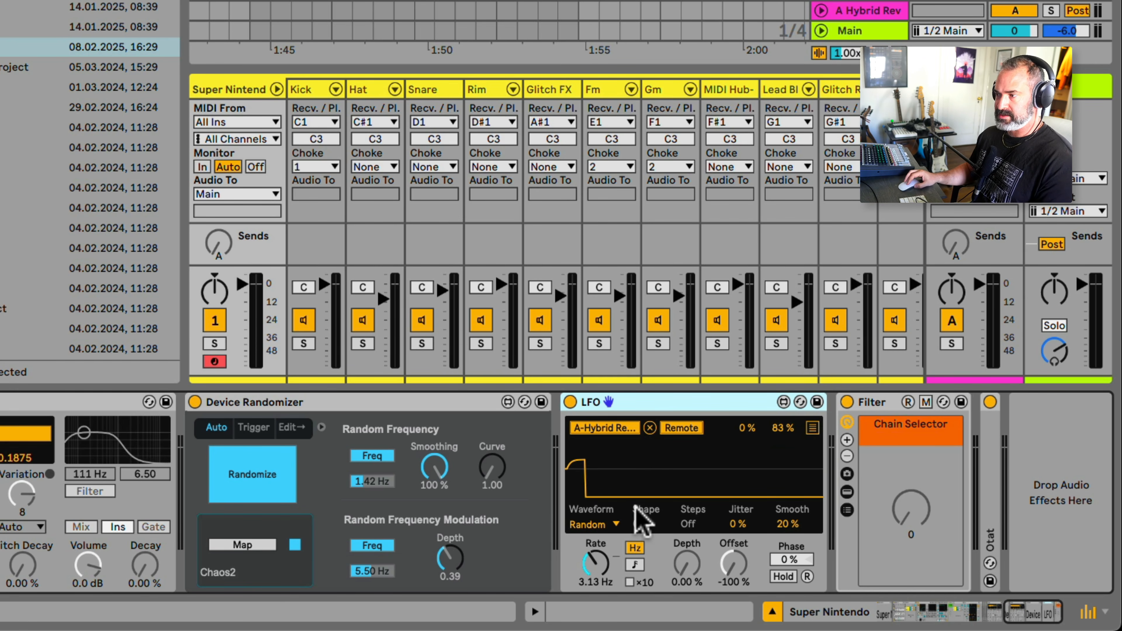
scroll(644, 493, "left", 10)
scroll(644, 489, "left", 10)
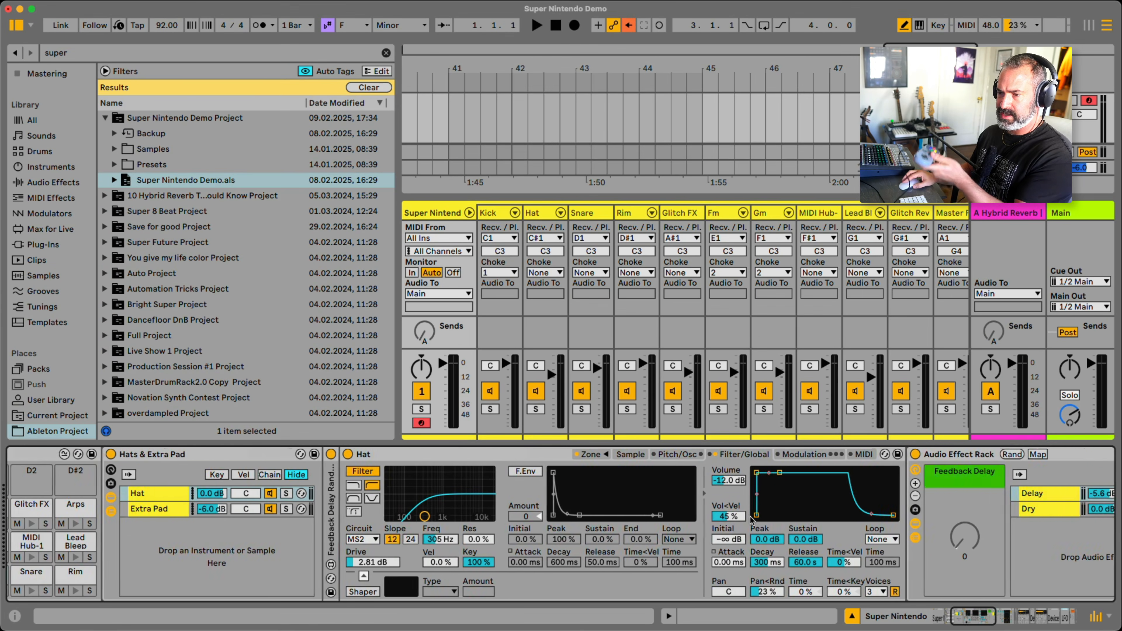
scroll(752, 521, "left", 10)
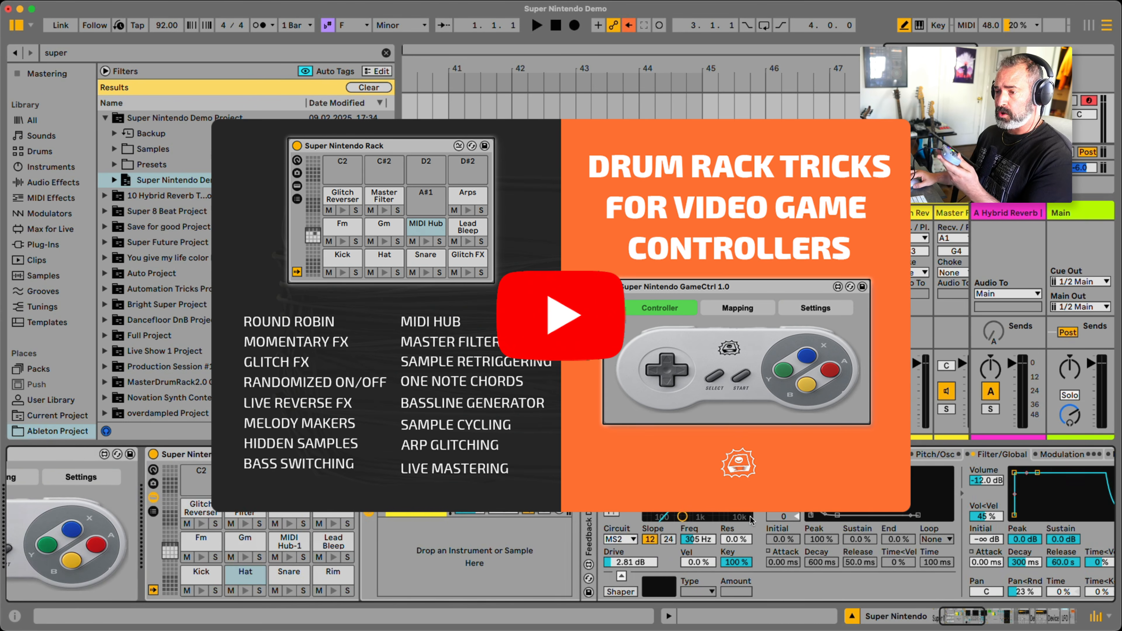
scroll(753, 521, "left", 5)
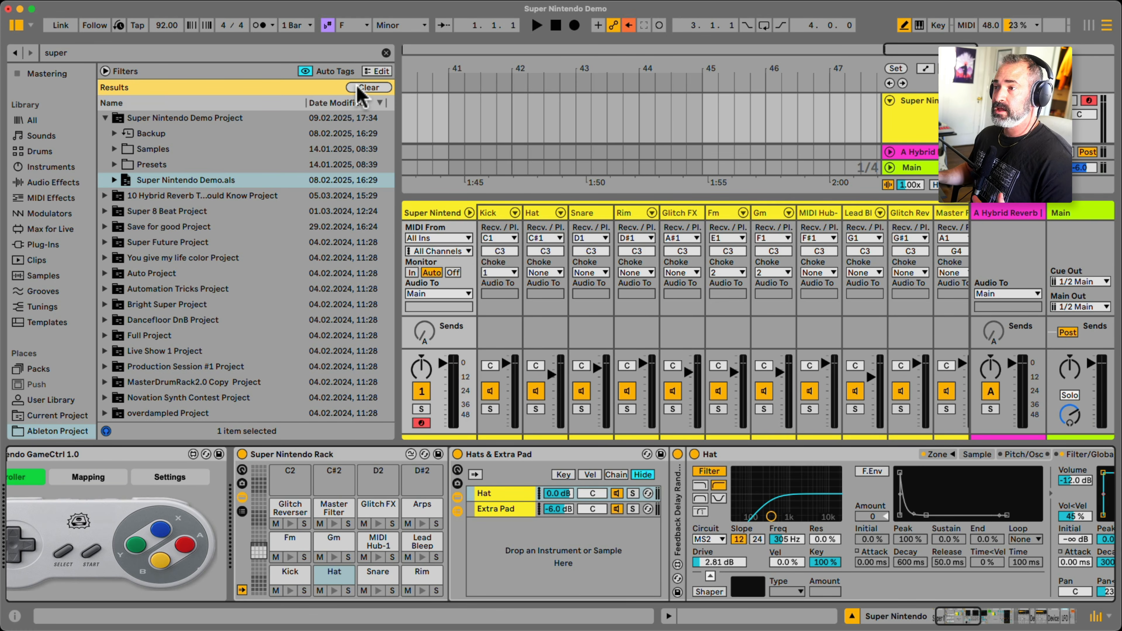
Clear the browser search and open the recent set P_4L Glitching.als.
left_click(367, 88)
left_click(66, 1)
mouse_move(88, 39)
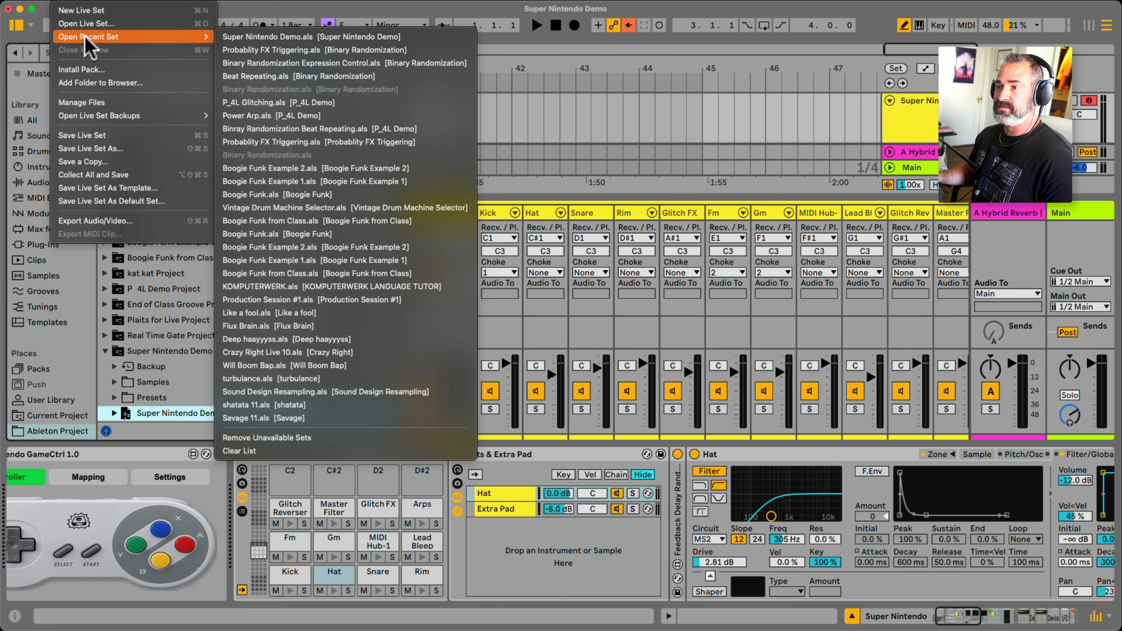
left_click(312, 102)
left_click(499, 359)
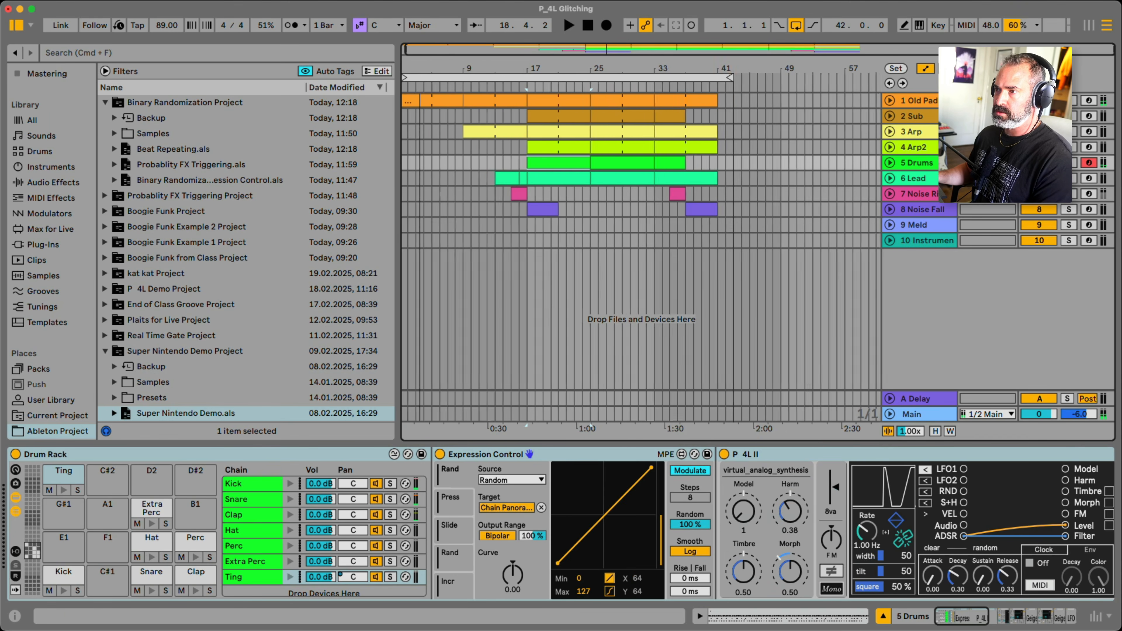
Look over the Arp and Arp2 clips in the arrangement and show the 3 Arp track's devices.
left_click(471, 132)
left_click(548, 147)
left_click(499, 149)
left_click(488, 132)
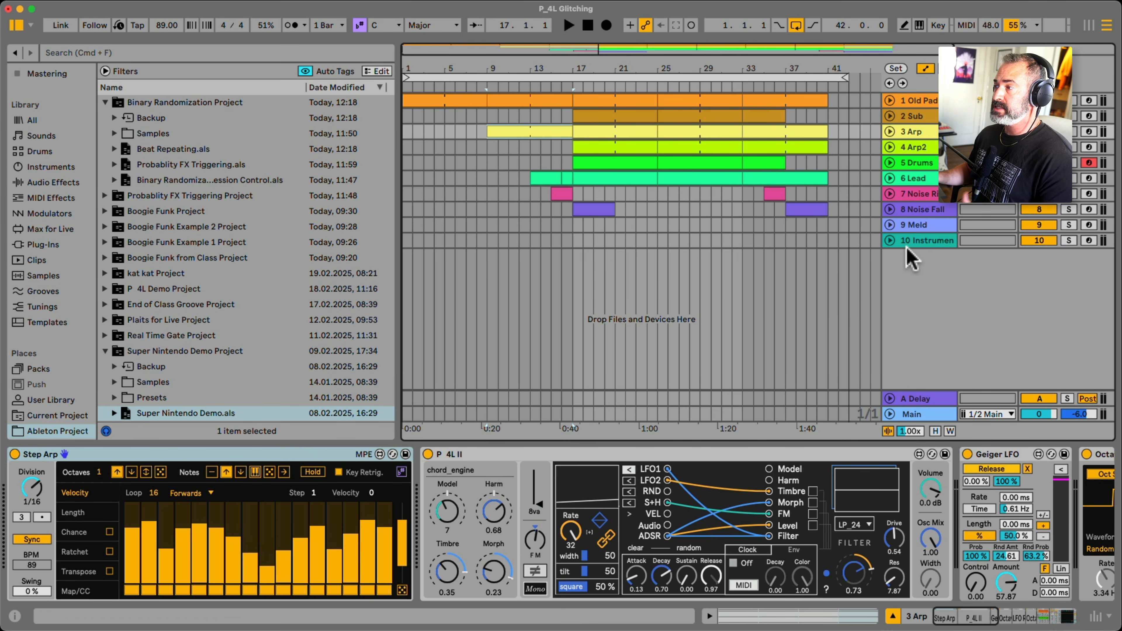
Delete the 9 Meld and 10 Instrument tracks from the arrangement.
left_click(913, 227)
left_click(915, 239, "shift")
key("Delete")
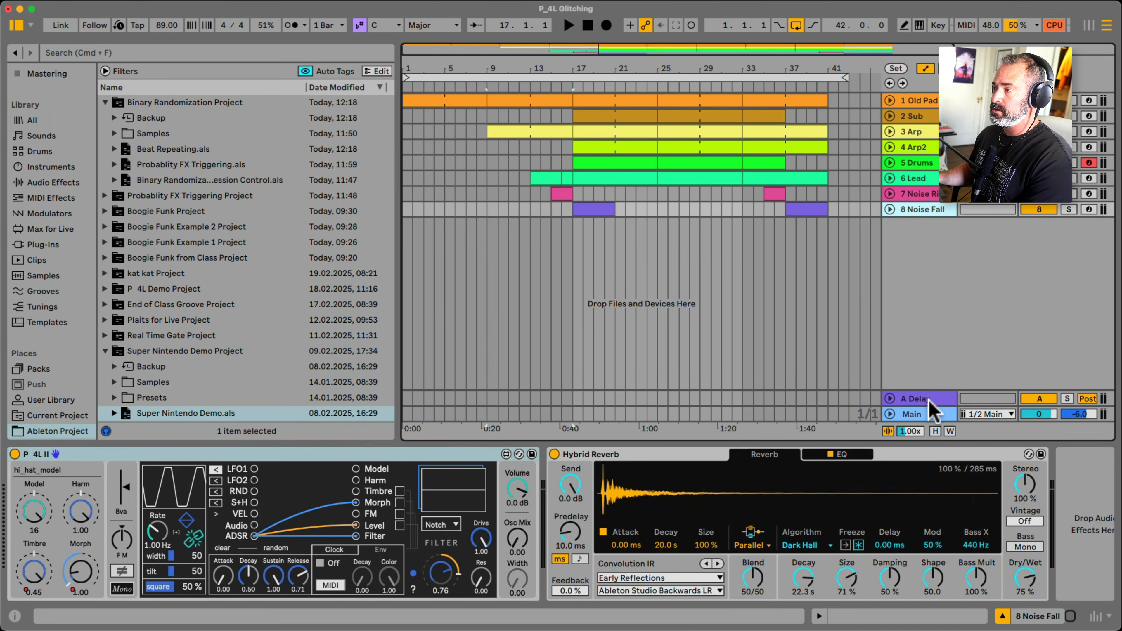
Examine the Main track's Pitch Hack, Beat Repeat and Geiger LFO devices, plus the Arp track's Step Arp, P_4L II and Geiger LFO.
left_click(920, 415)
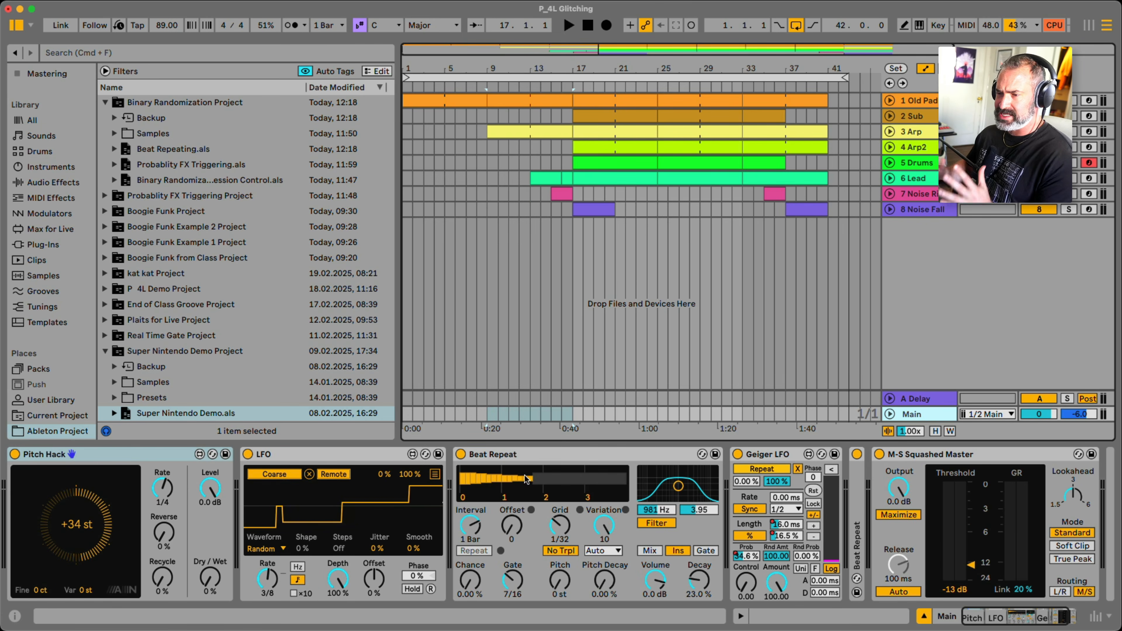
left_click(759, 456)
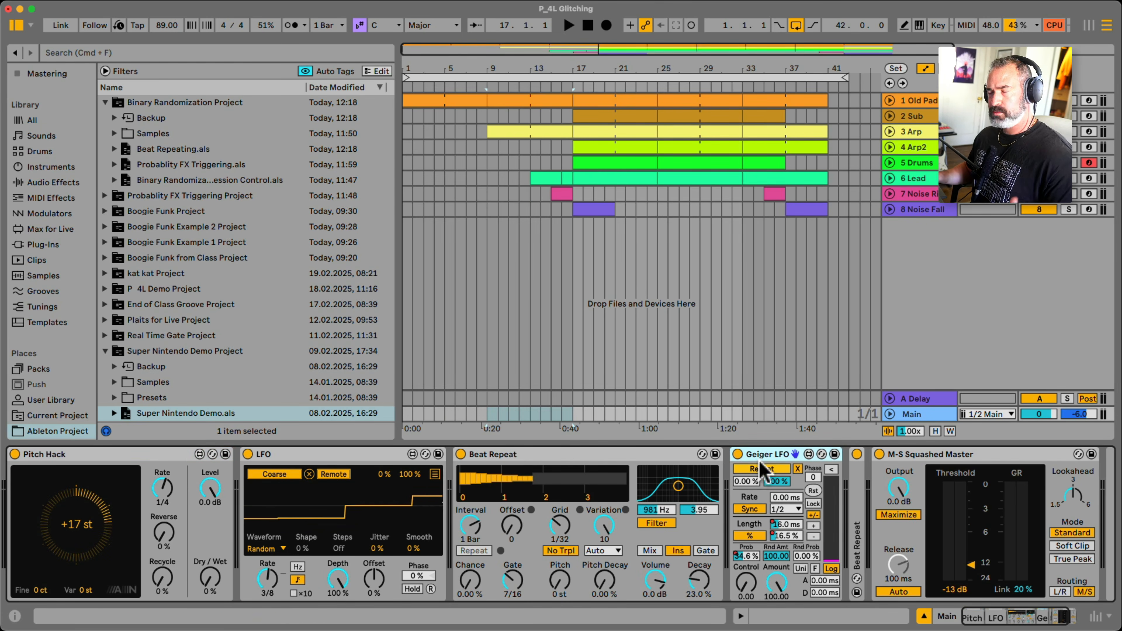
left_click(909, 131)
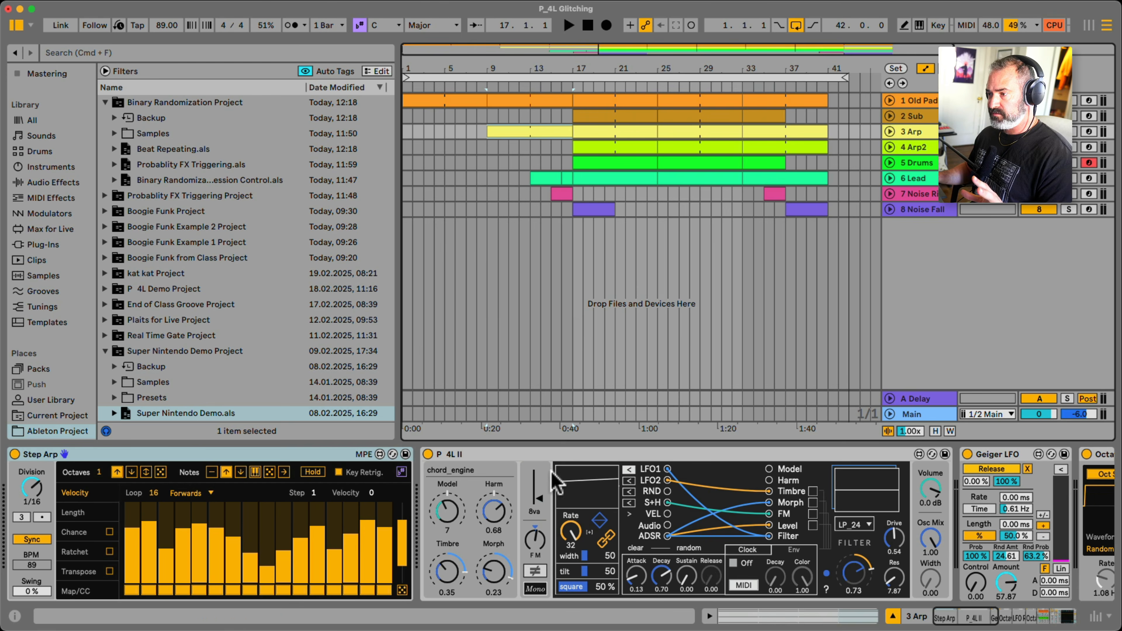
scroll(544, 504, "right", 3)
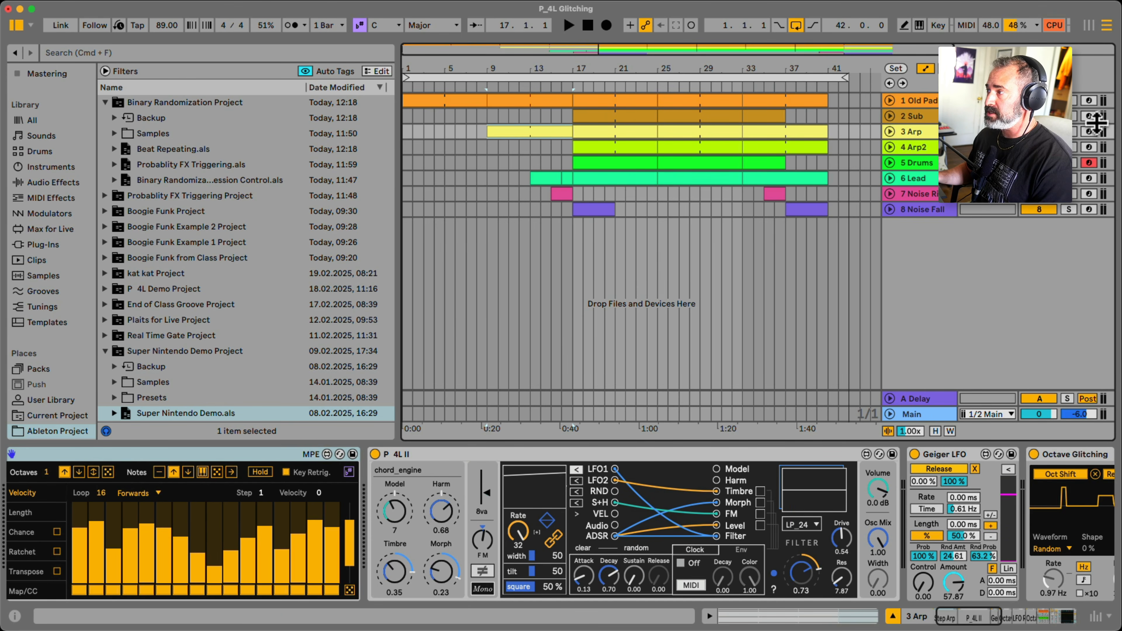
Play the arrangement and examine the 3 Arp track's devices from Step Arp through Geiger LFO, Octave Glitching and LFO Rate Randomizing.
scroll(939, 539, "right", 10)
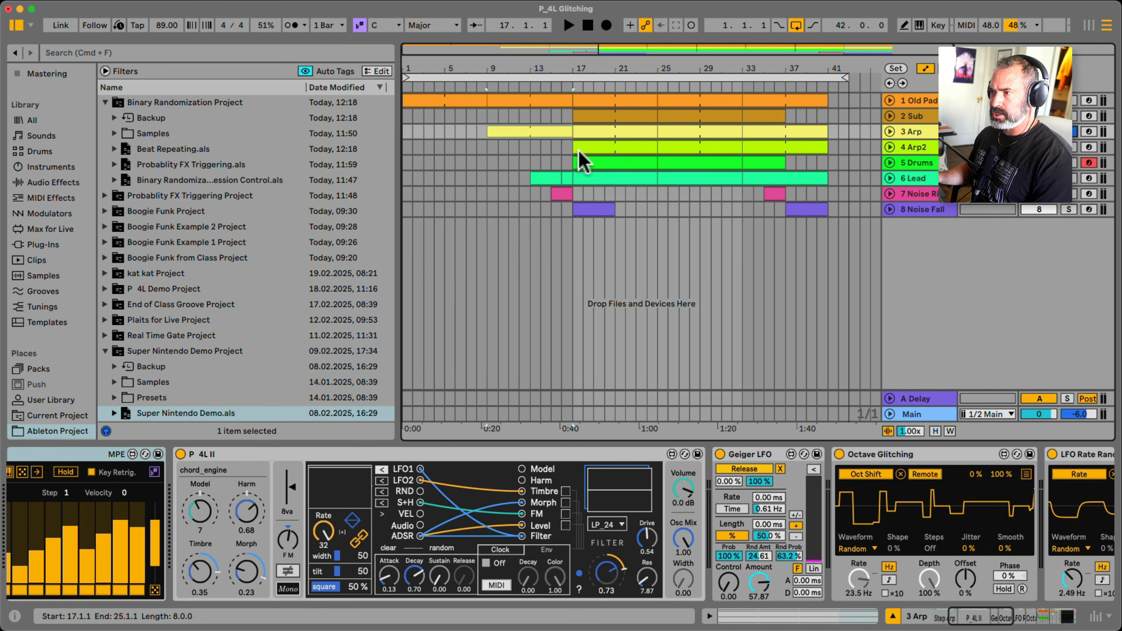
key("space")
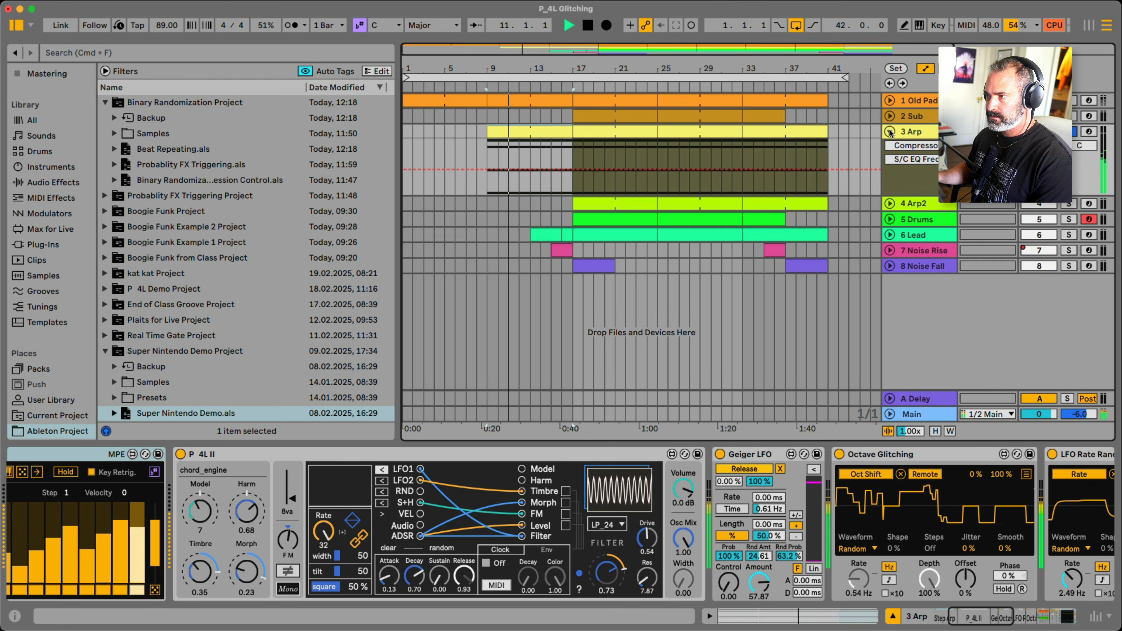
scroll(258, 483, "left", 5)
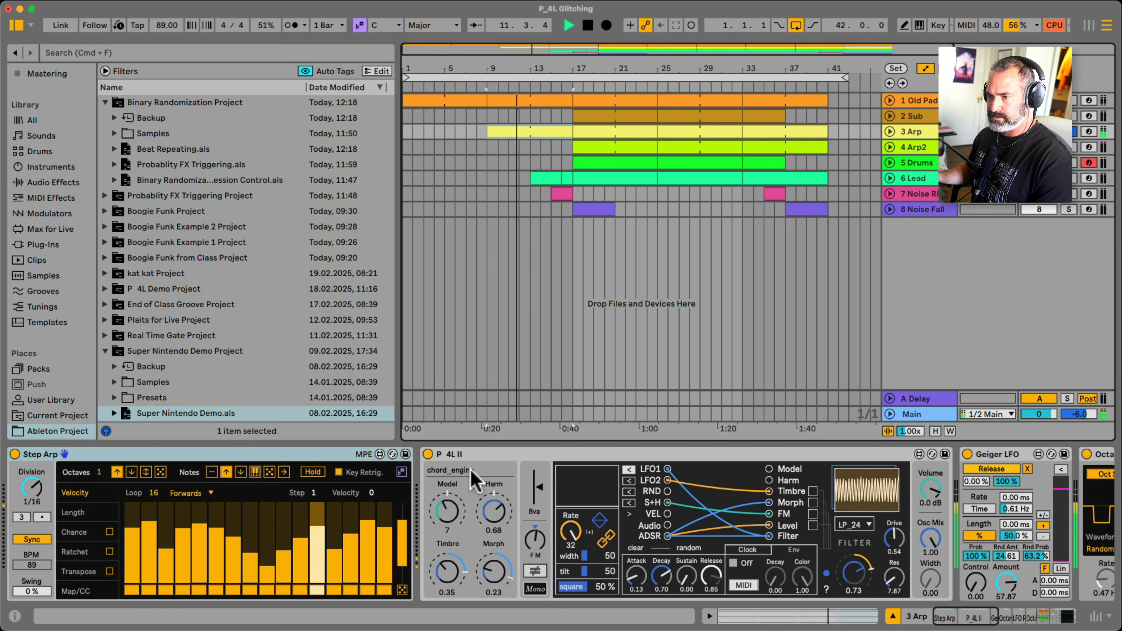
scroll(400, 482, "right", 10)
scroll(547, 485, "left", 5)
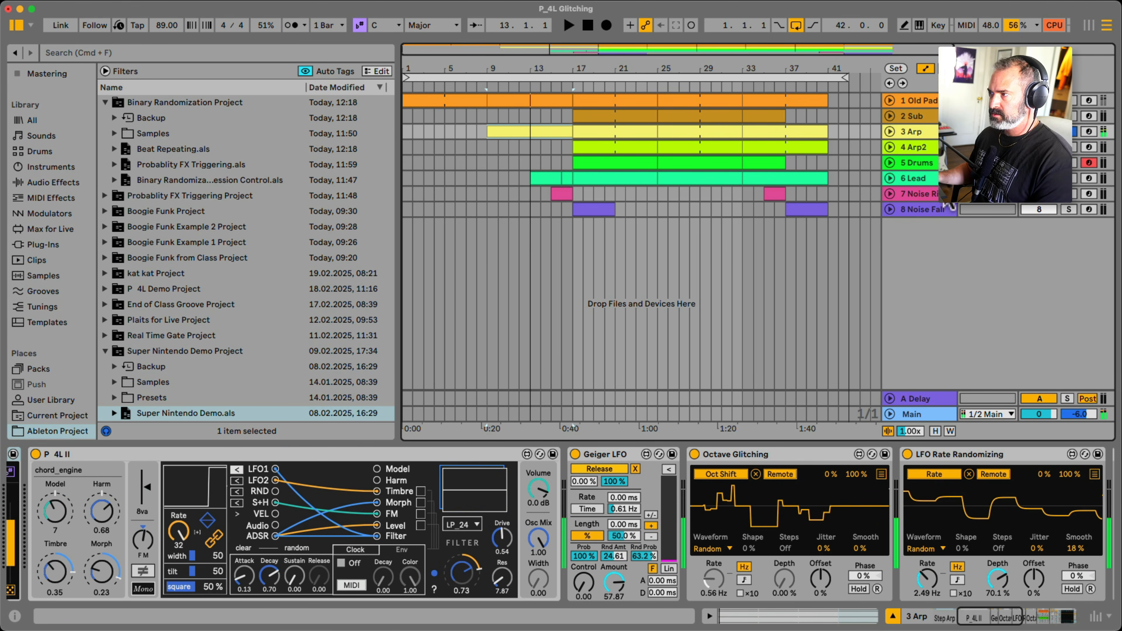
Examine the 5 Drums track's two Shifter devices and the Geiger LFOs modulating their pitch and Dry/Wet.
left_click(945, 164)
scroll(771, 484, "right", 15)
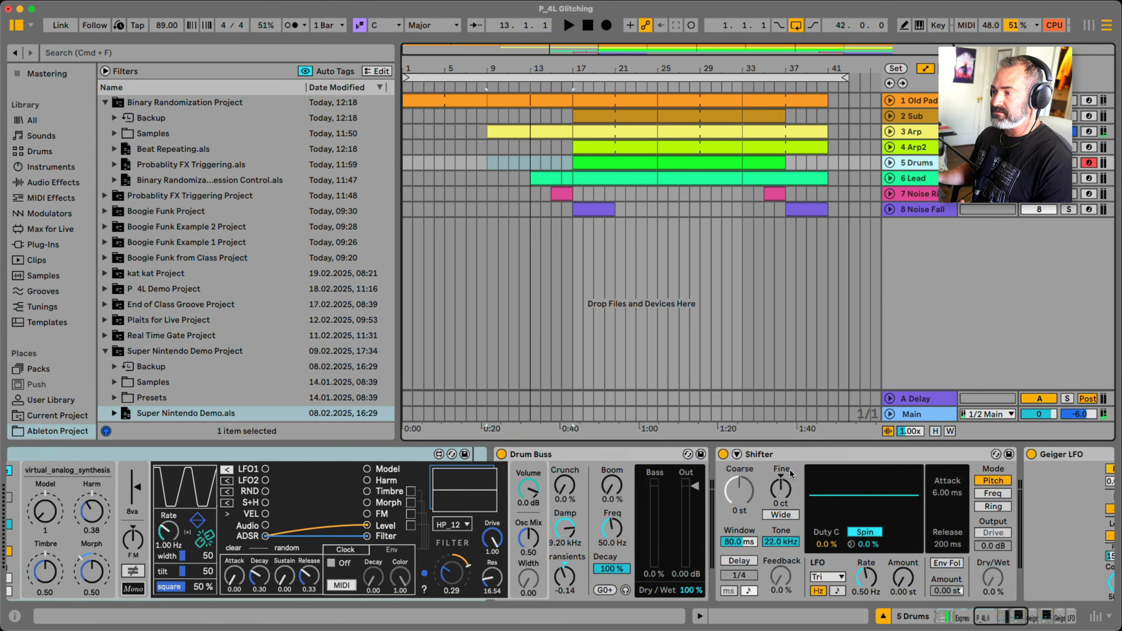
scroll(771, 484, "right", 6)
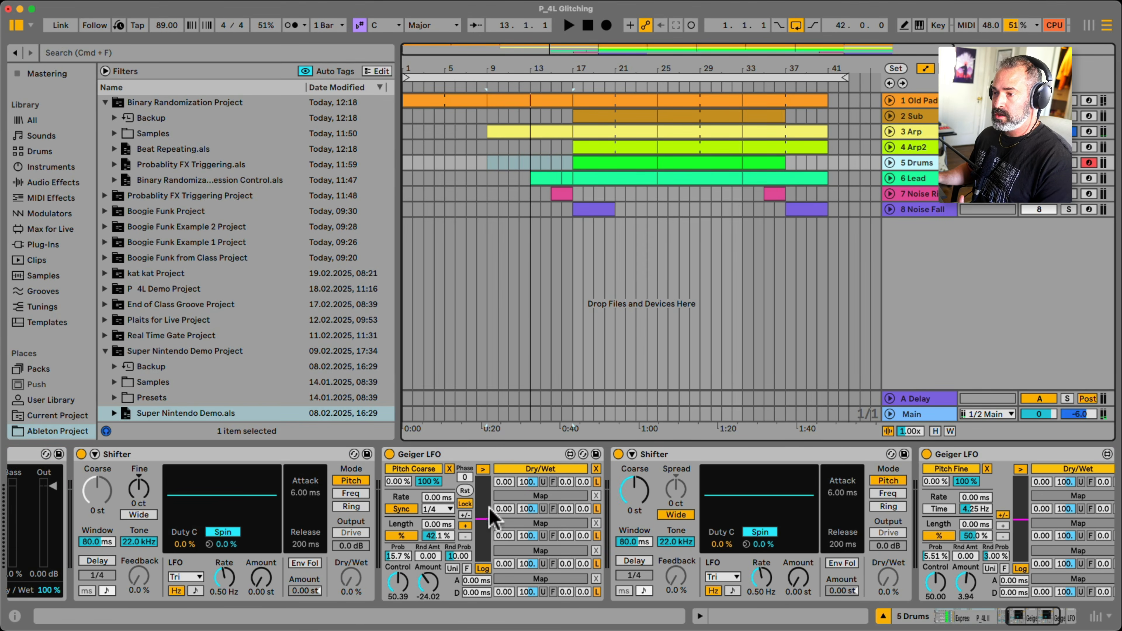
left_click(161, 455)
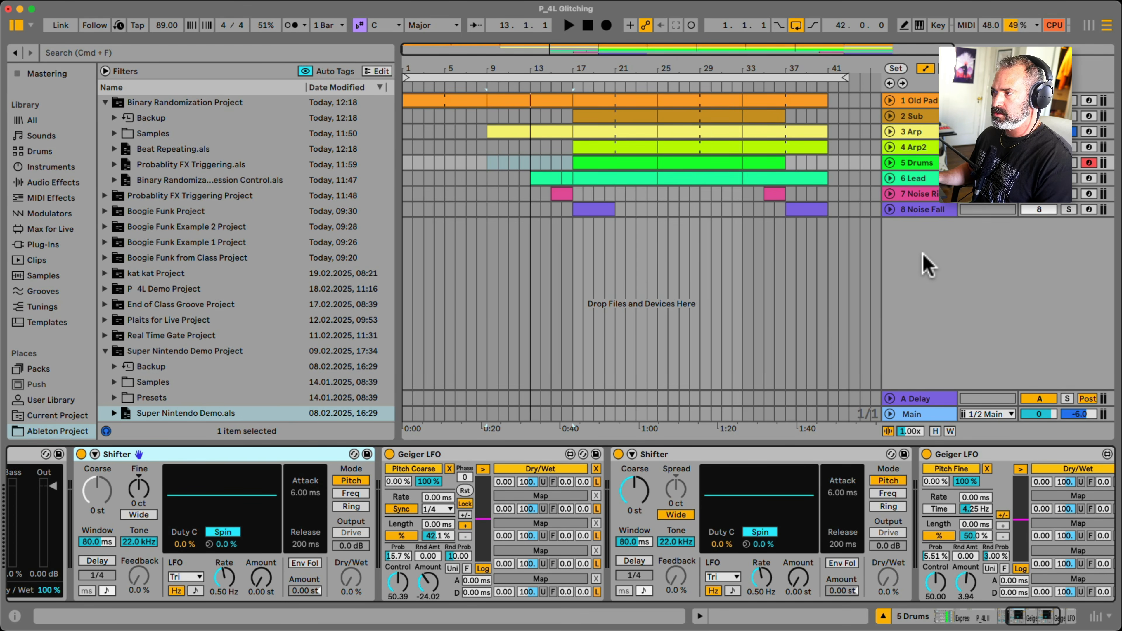
Examine the Main track's Pitch Hack, LFO, Beat Repeat and Geiger LFO devices.
left_click(937, 415)
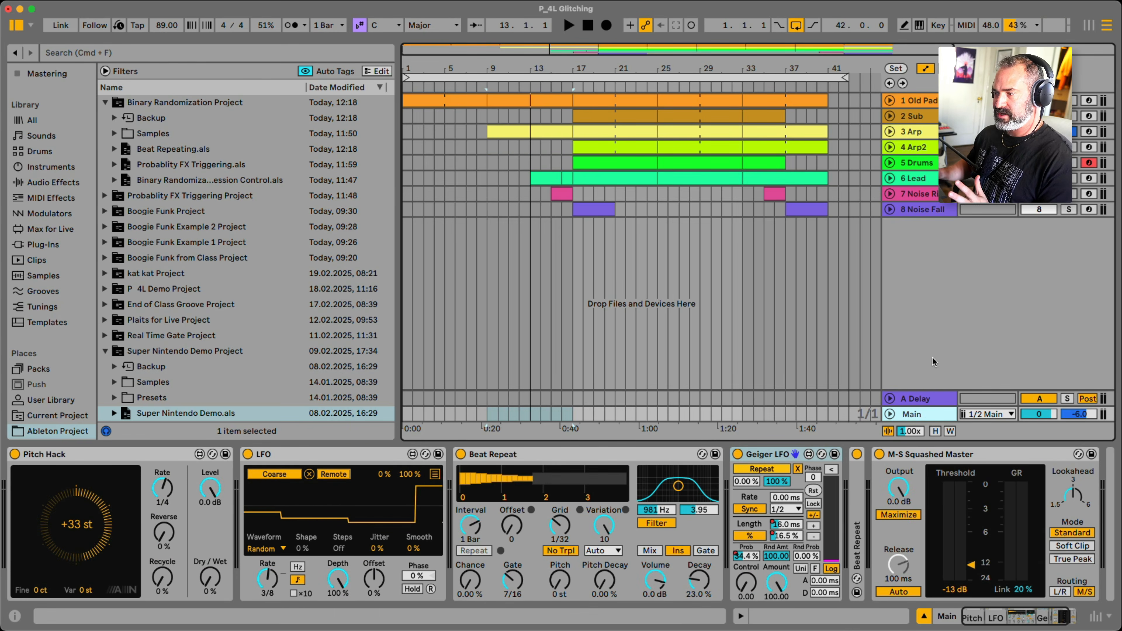
left_click(588, 454)
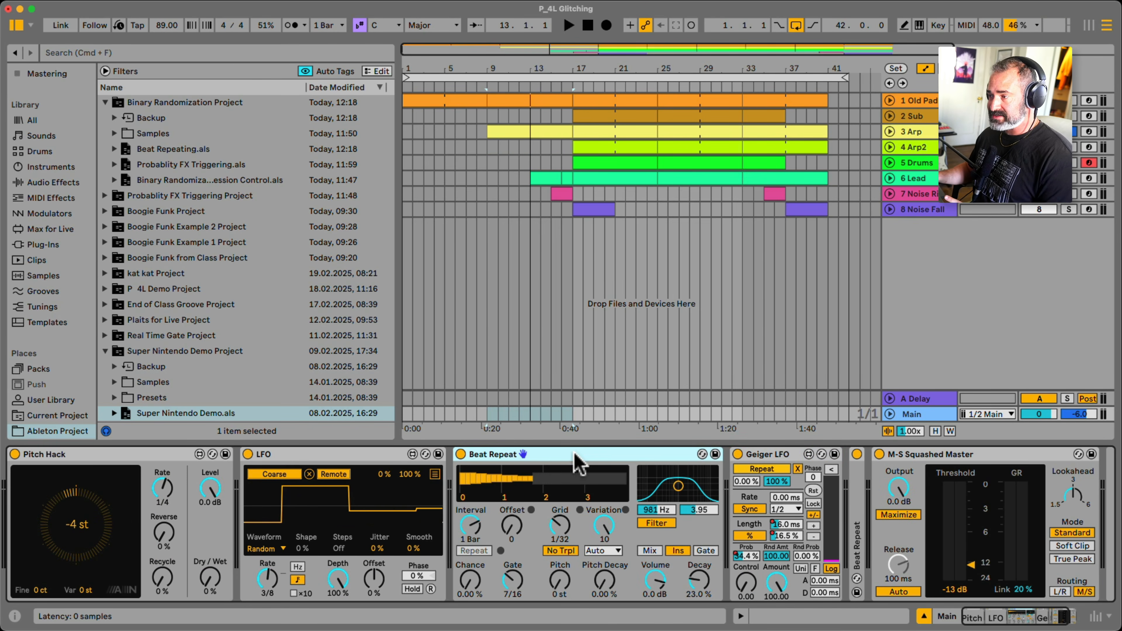
scroll(590, 458, "right", 3)
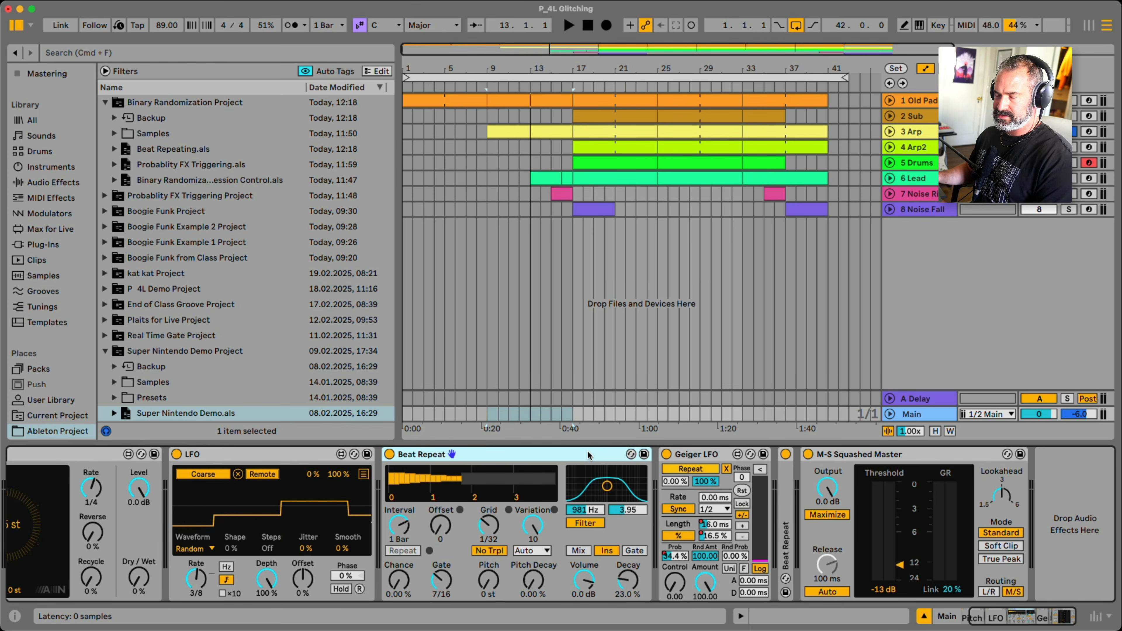
scroll(588, 451, "left", 3)
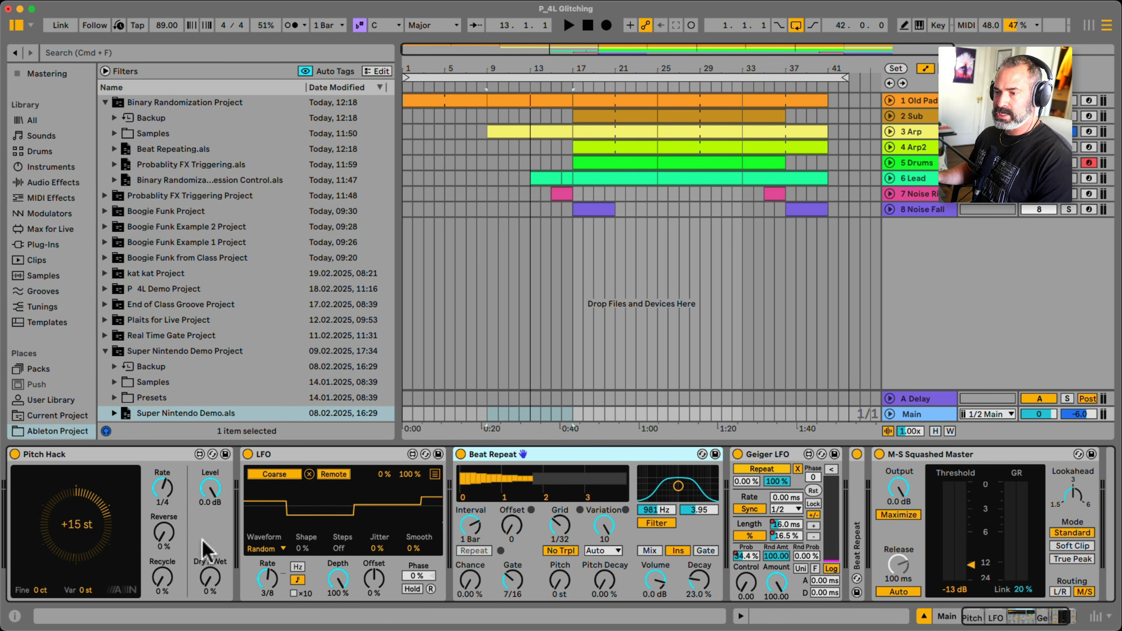
Place the playback start at bar 9 and try to raise the Dry/Wet of the Main track's Pitch Hack.
left_click_drag(211, 581, 211, 522)
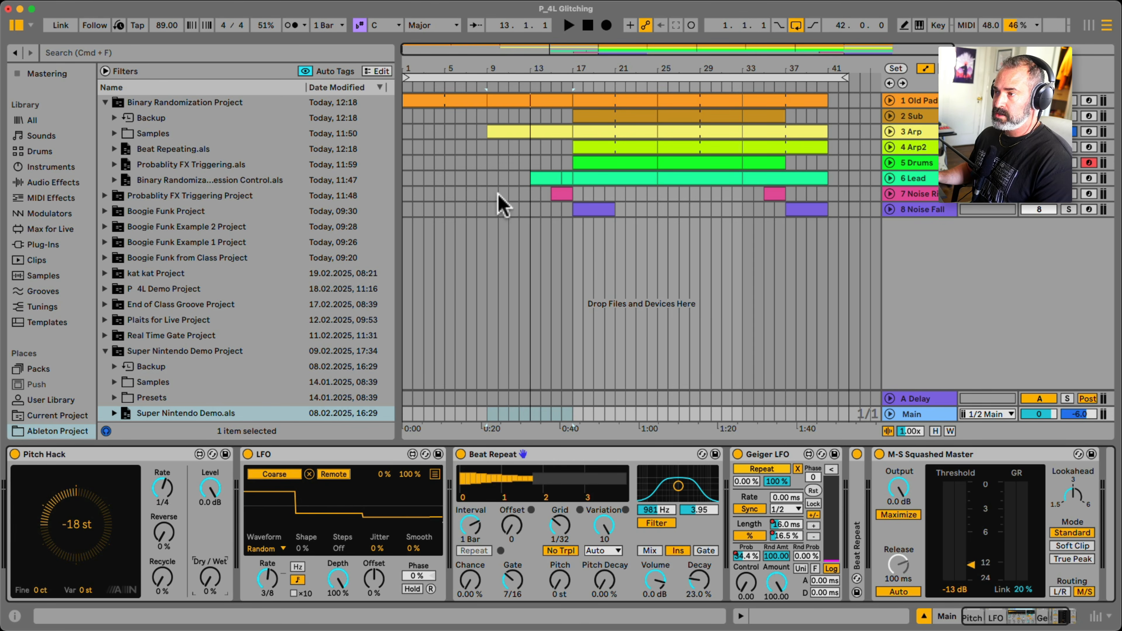
left_click(492, 211)
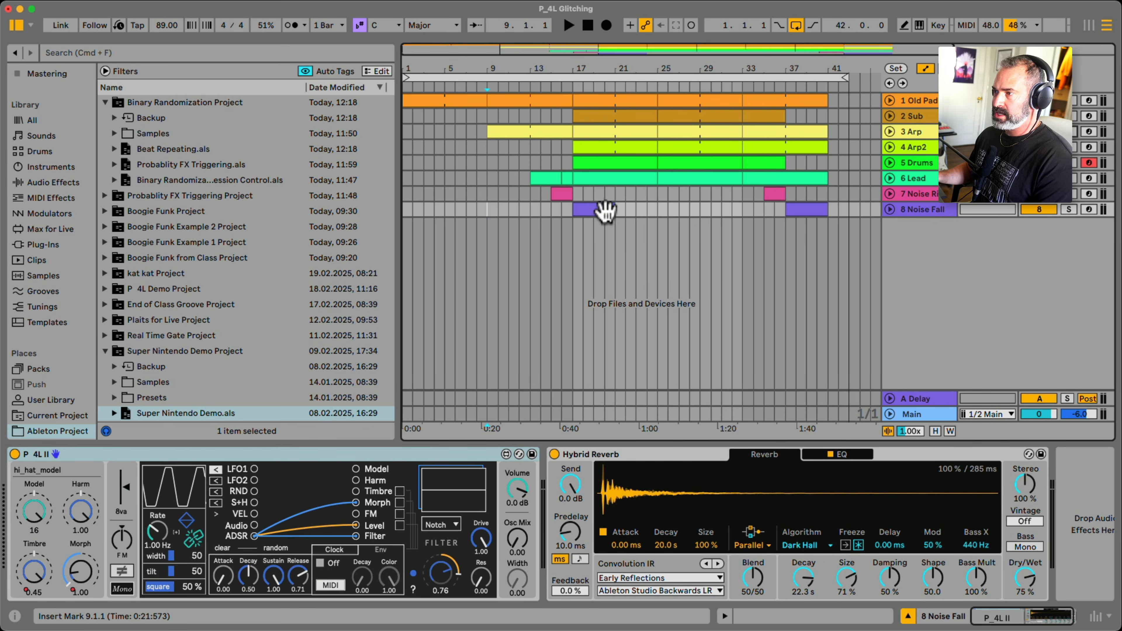
left_click(942, 415)
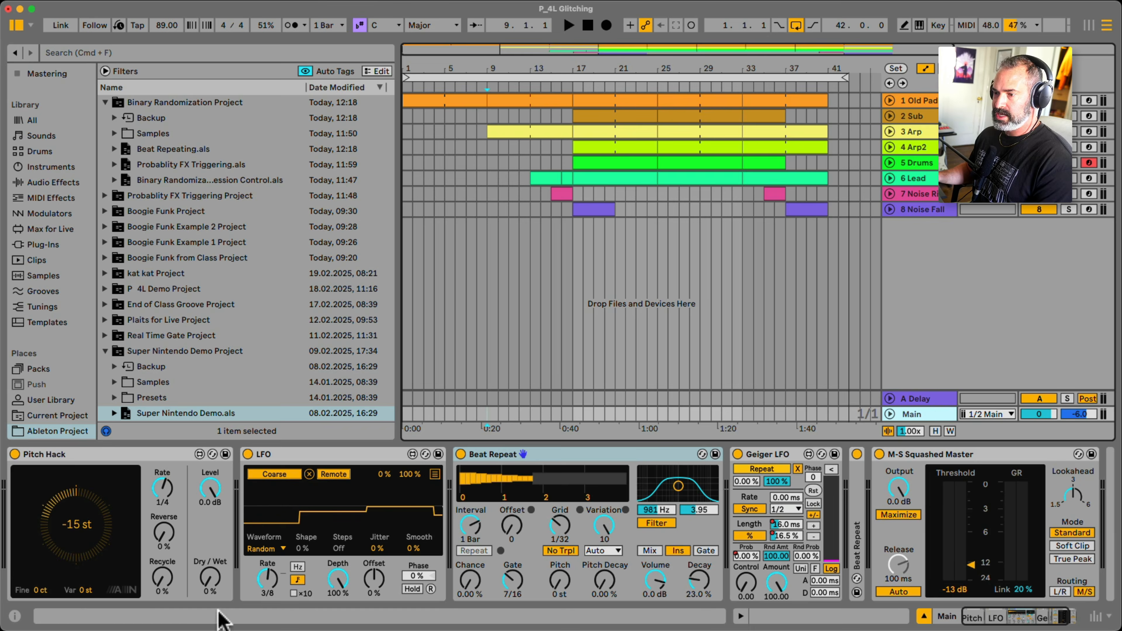
left_click_drag(211, 584, 211, 530)
left_click_drag(211, 578, 210, 558)
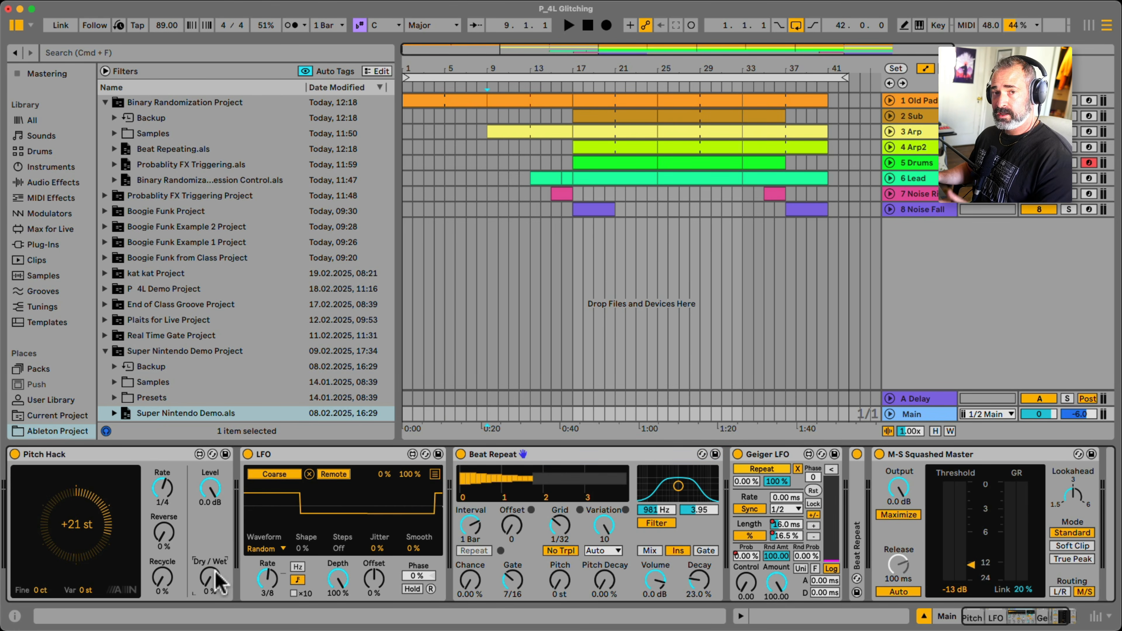
Play the arrangement from bar 9 while checking the 1 Old Pad track's devices and the Main track's effects.
key("space")
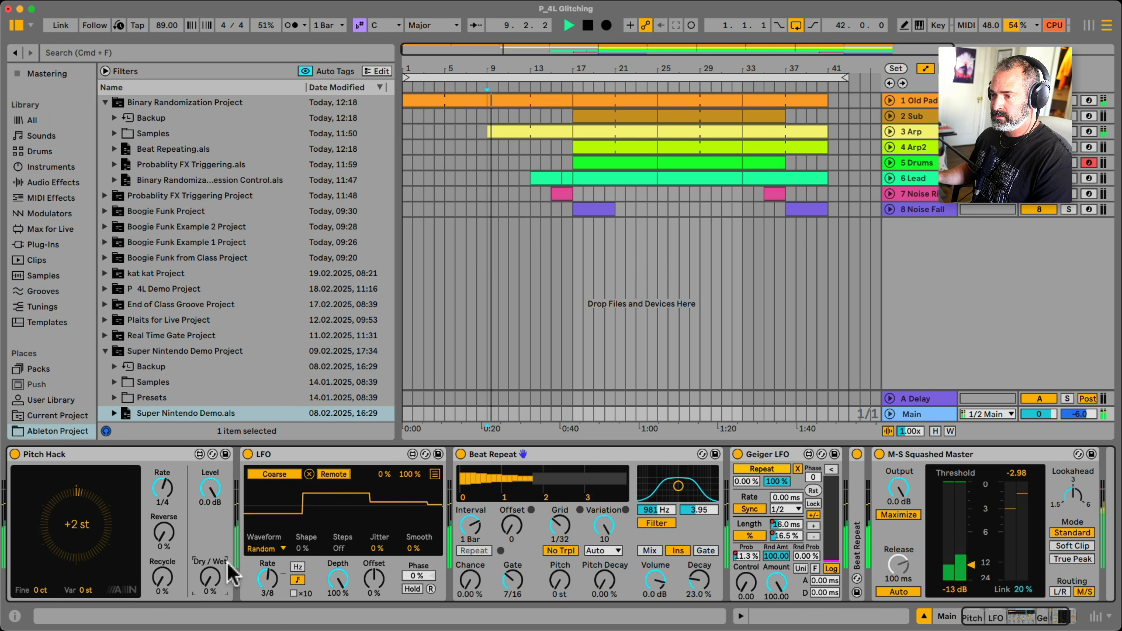
left_click(916, 100)
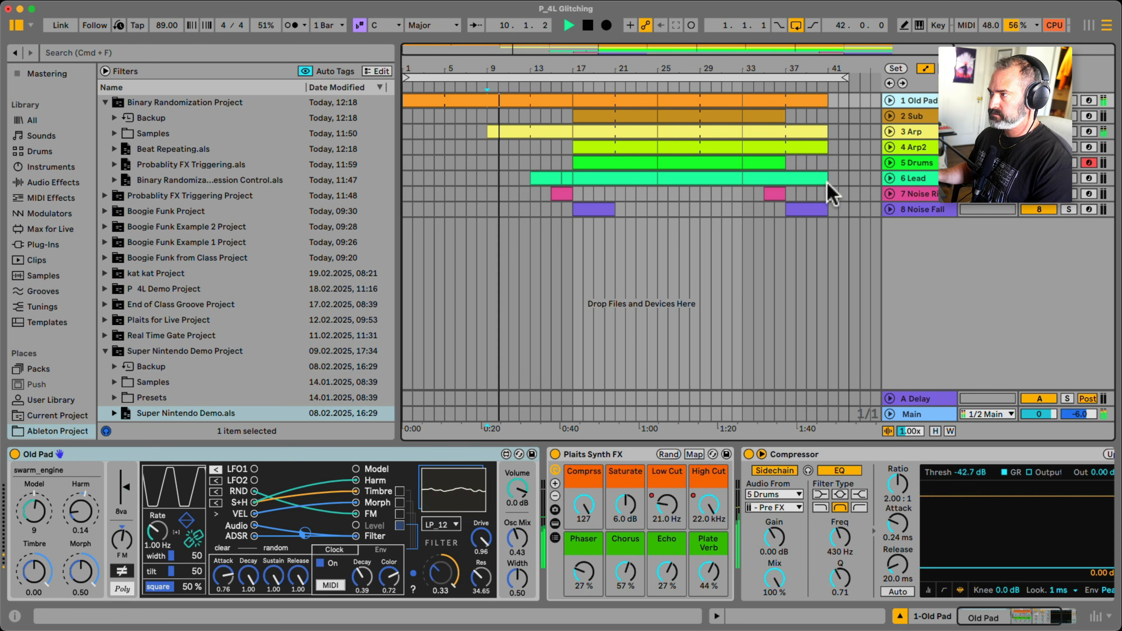
left_click_drag(389, 577, 389, 571)
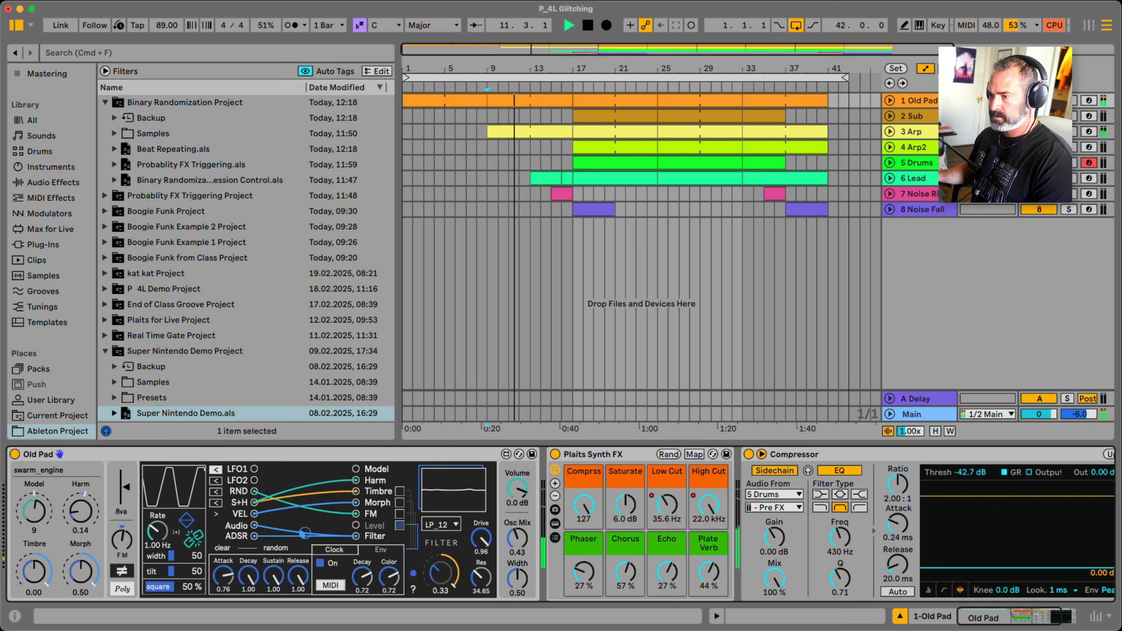
left_click(925, 412)
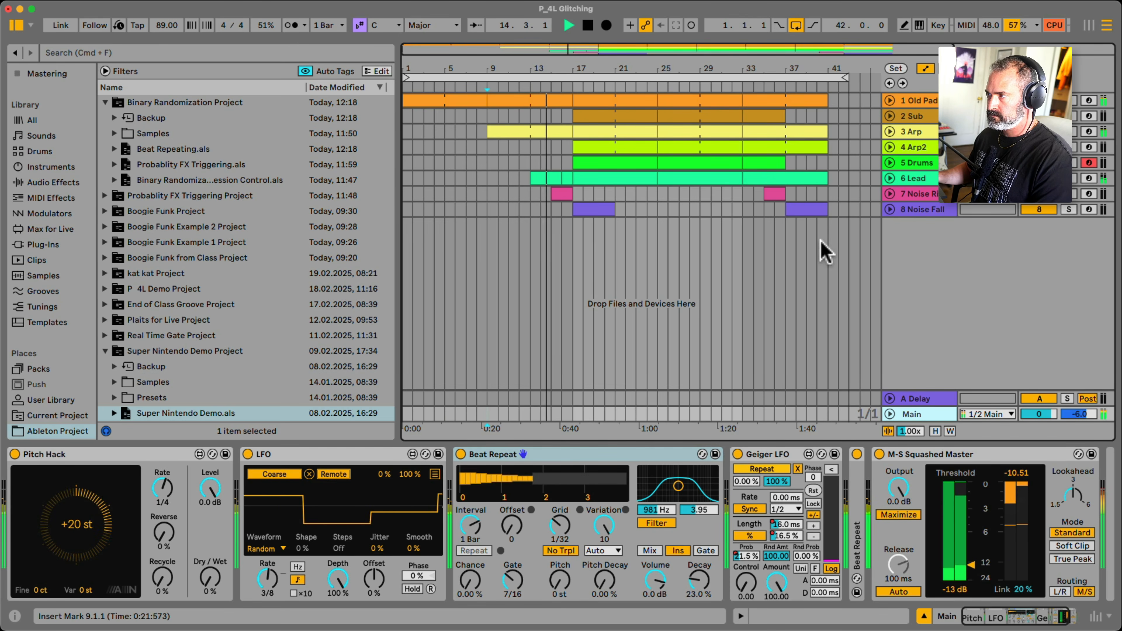
Unfold the 6 Lead track to check its track volume and devices, and fold it again.
left_click(910, 178)
left_click(889, 178)
left_click(1039, 192)
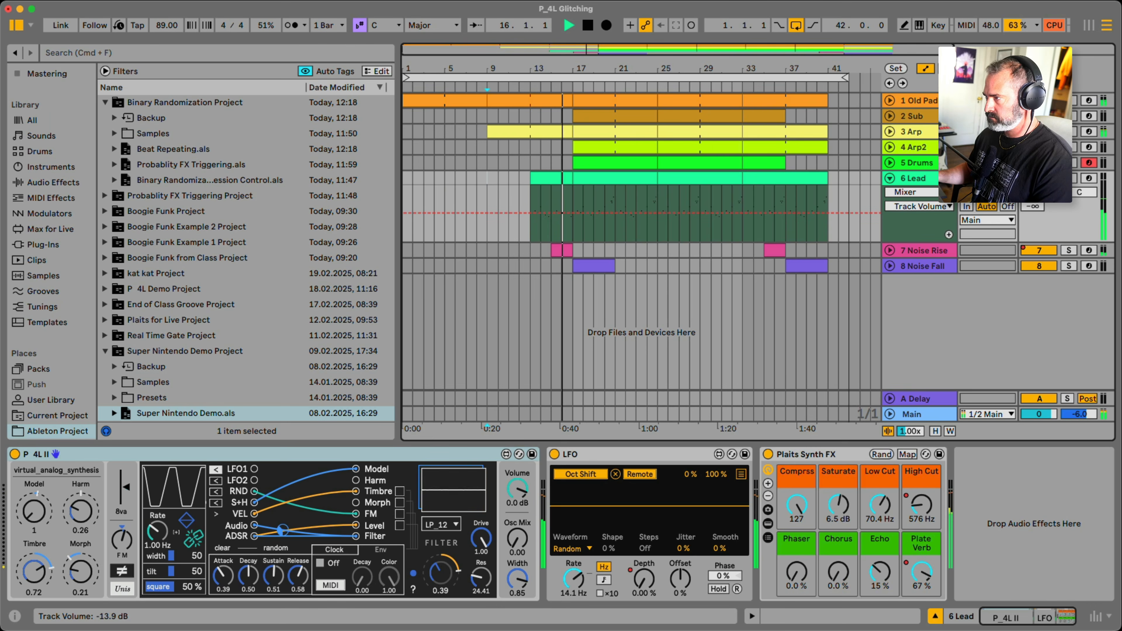
left_click(890, 178)
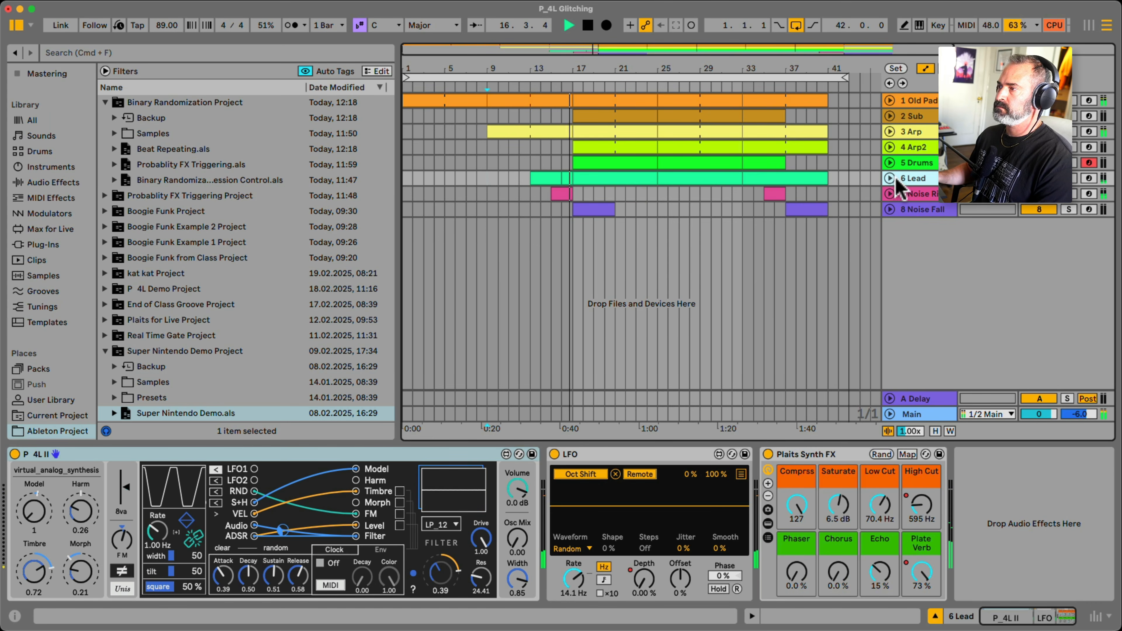
Unfold the 5 Drums and 4 Arp2 tracks to look at their clips, automation and devices during playback.
left_click(911, 163)
left_click(889, 163)
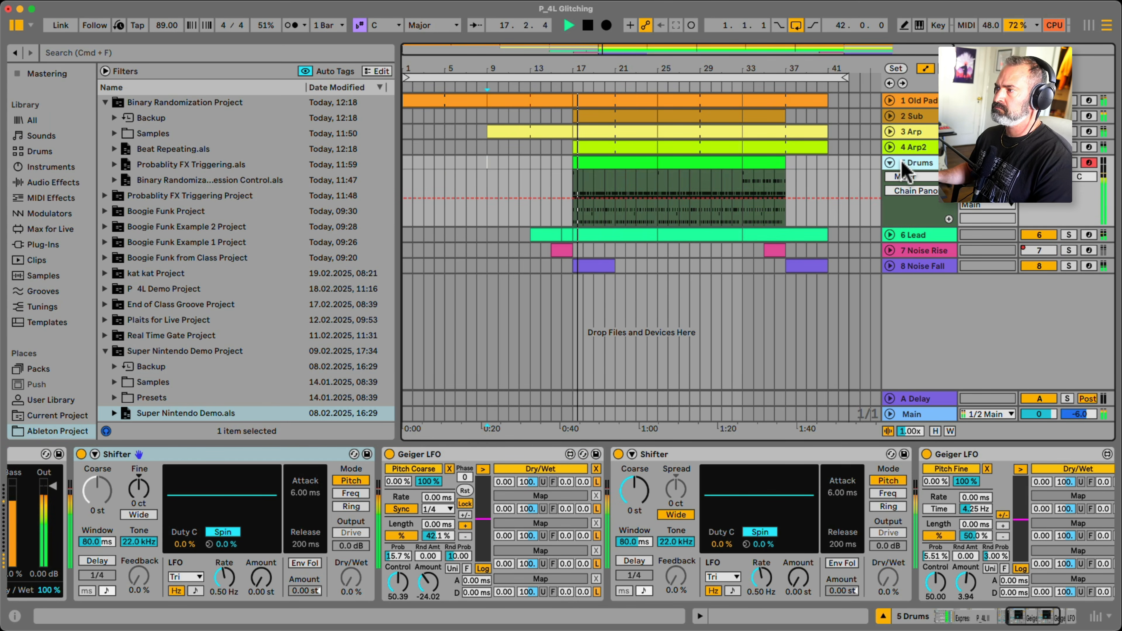
left_click(917, 414)
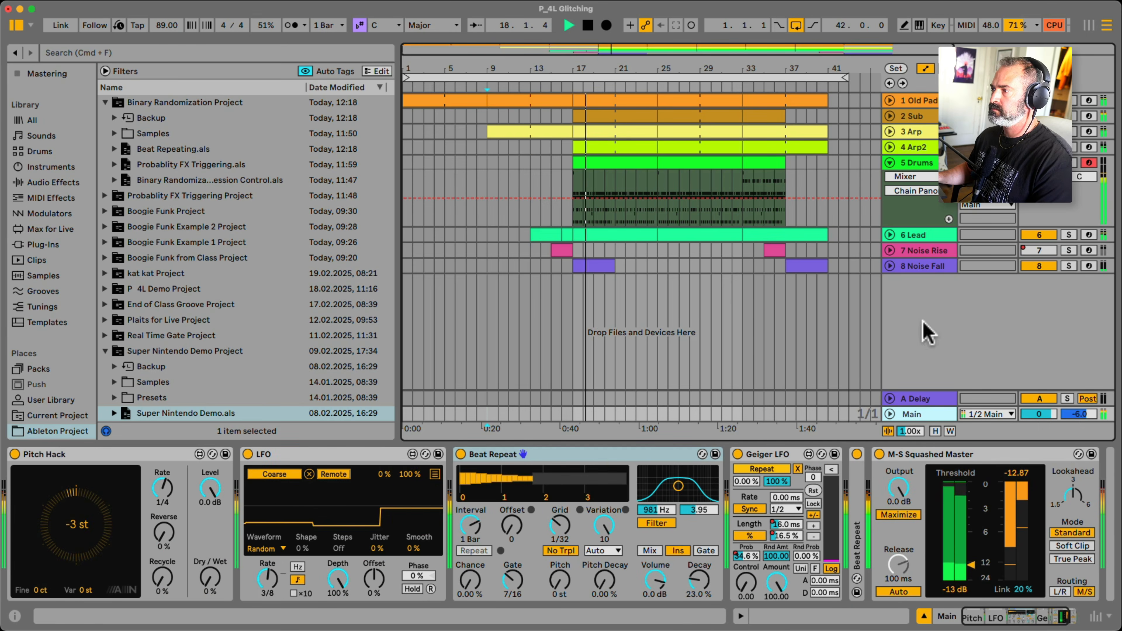
left_click(916, 163)
left_click(911, 147)
left_click(889, 147)
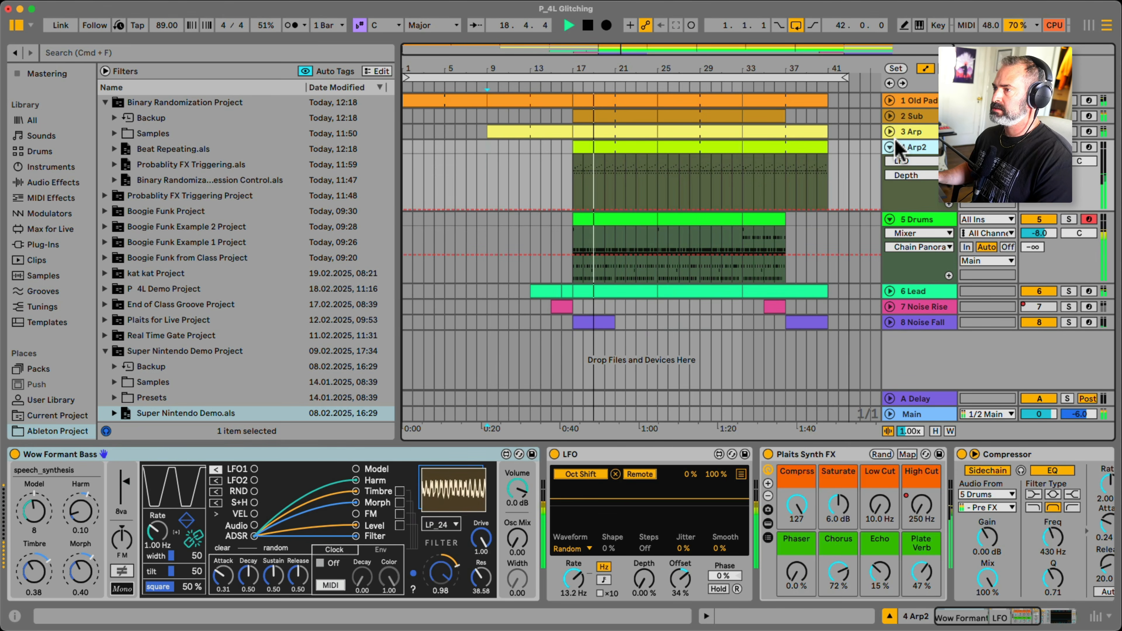
Expand the collapsed second Beat Repeat on the Main track.
left_click(911, 414)
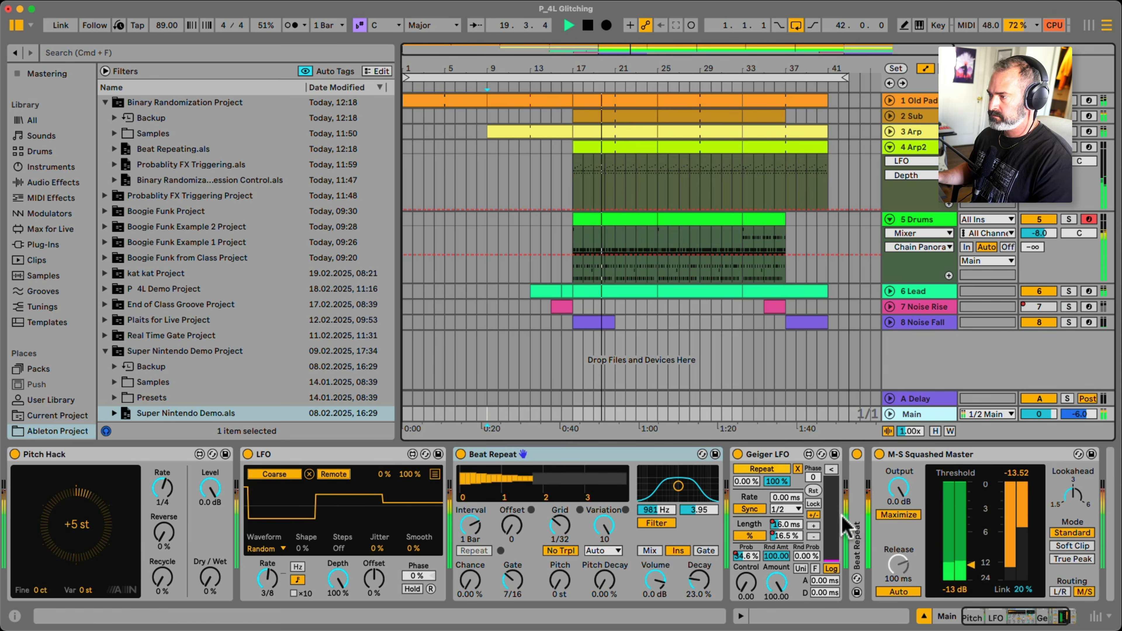
double_click(859, 513)
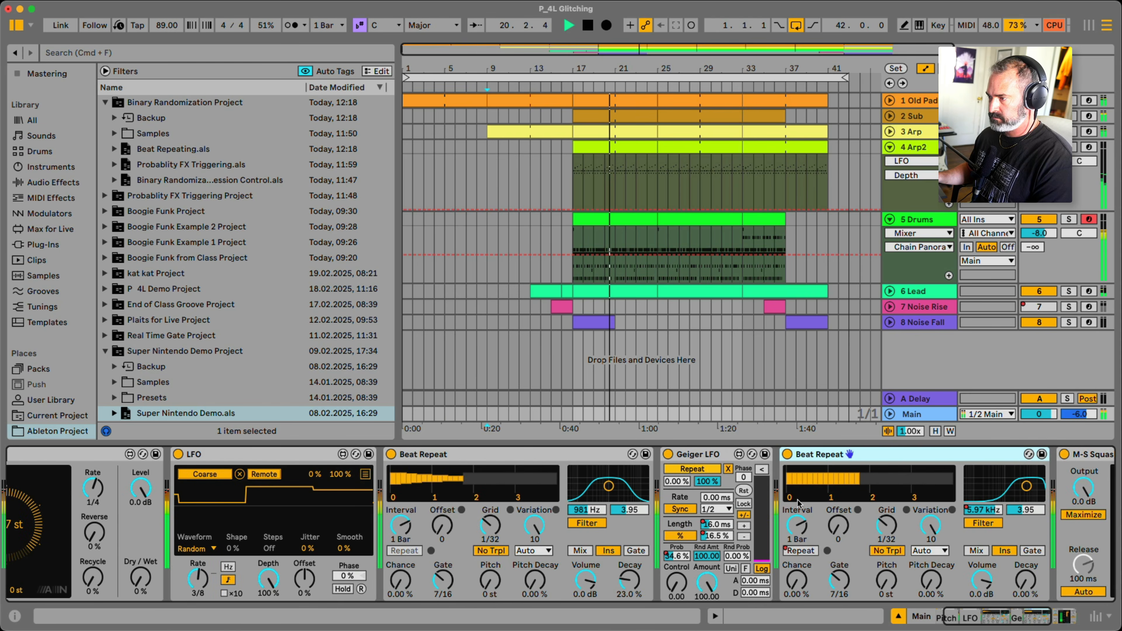
scroll(338, 526, "left", 5)
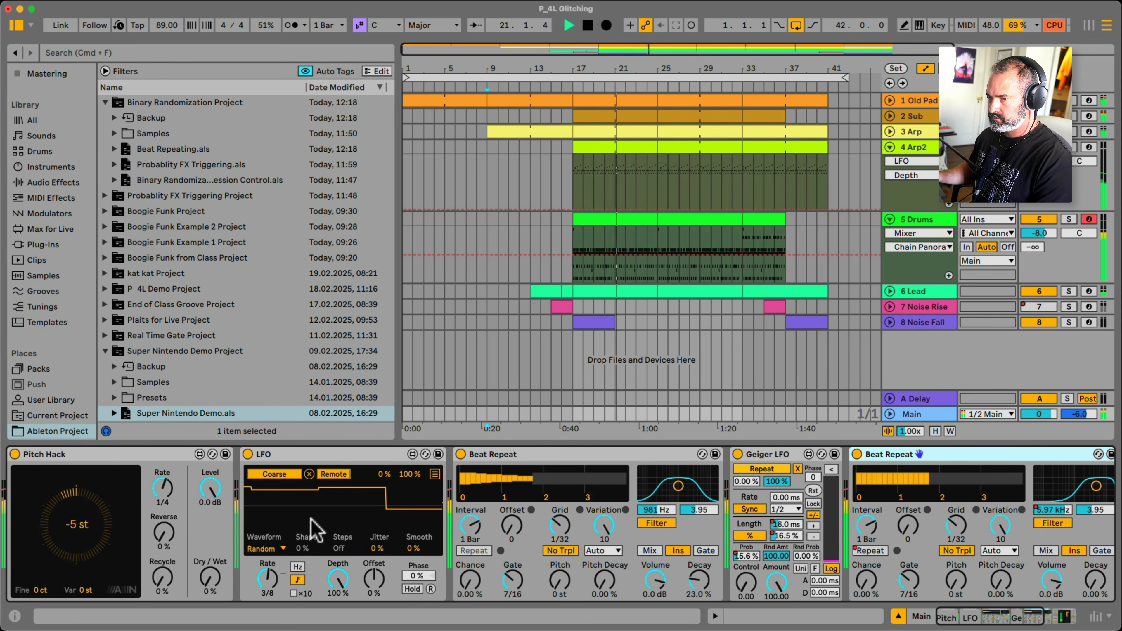
Hide the automation lanes and turn Pitch Hack's Dry/Wet up to 100 % and back to 0 %.
left_click(205, 571)
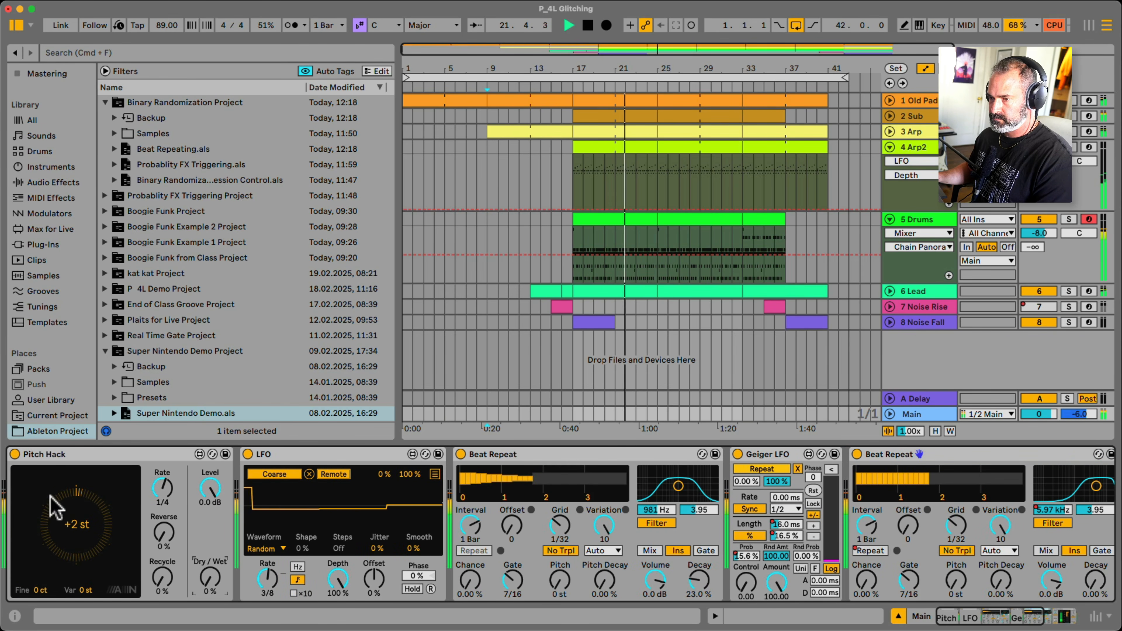
key("a")
left_click_drag(204, 560, 205, 522)
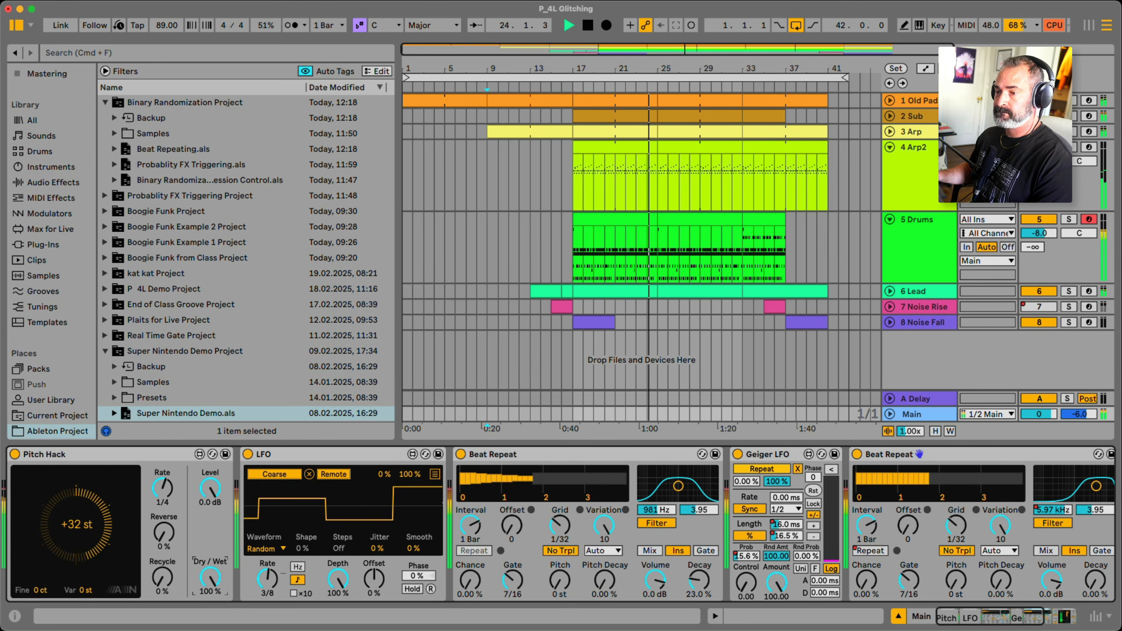
left_click_drag(210, 578, 210, 619)
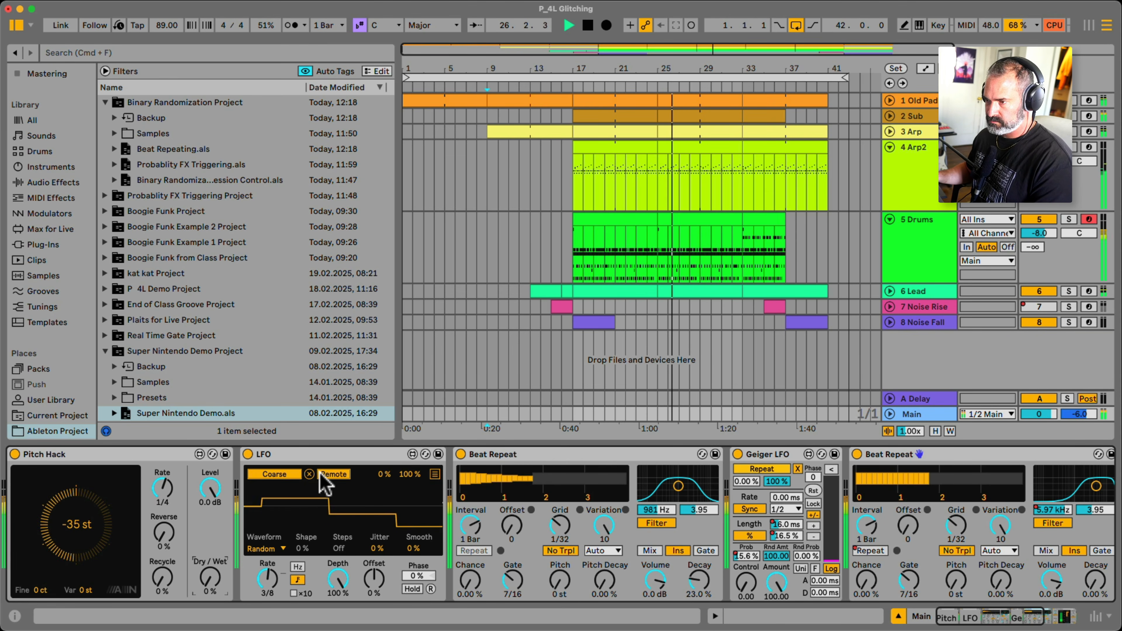
Remove the Main track LFO's mapping to Pitch Hack's Coarse parameter and select Pitch Hack.
left_click(297, 488)
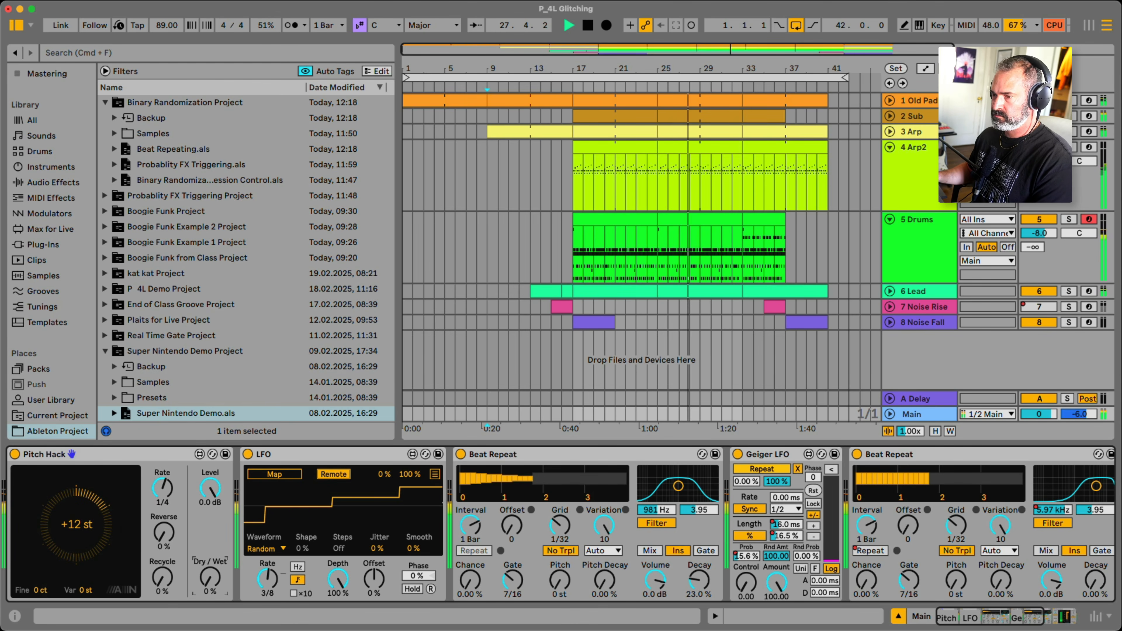
left_click(210, 577)
left_click(52, 531)
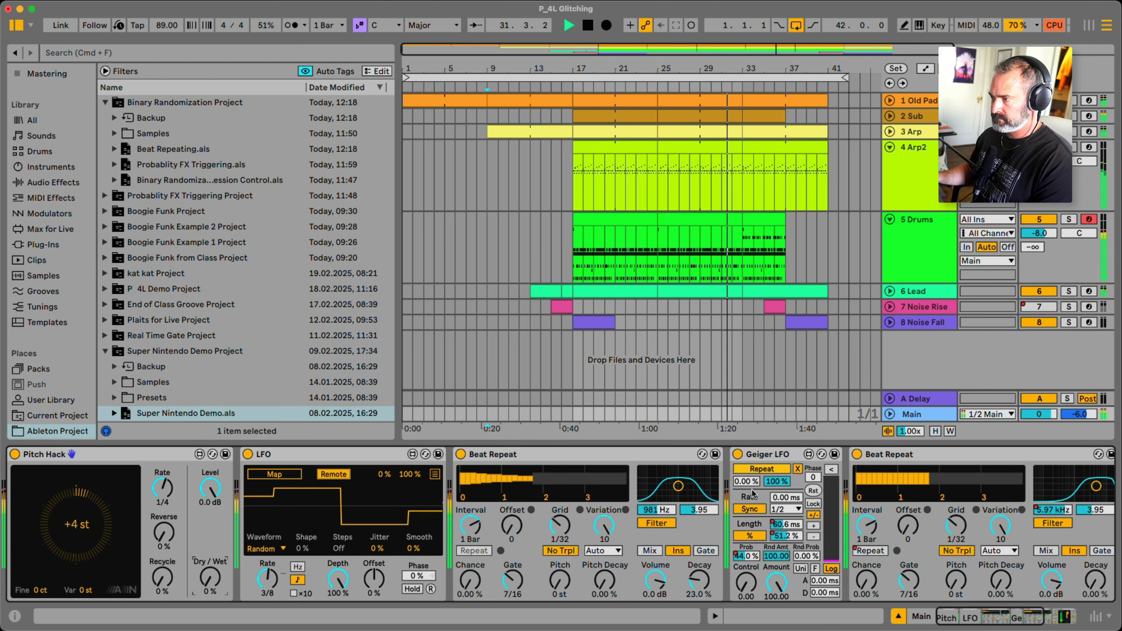
Fold the 4 Arp2 and 5 Drums tracks and show the 7 Noise Rise track's devices.
scroll(817, 488, "right", 5)
scroll(816, 485, "right", 5)
left_click(906, 228)
left_click(903, 155)
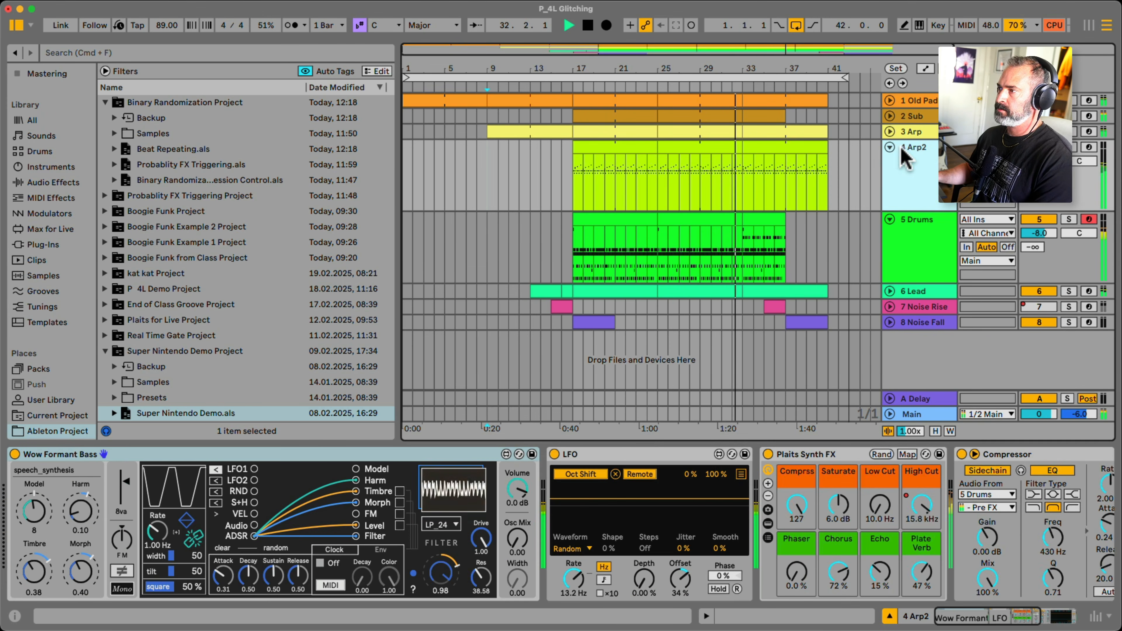
left_click(890, 148)
left_click(904, 163)
left_click(890, 163)
left_click(913, 178)
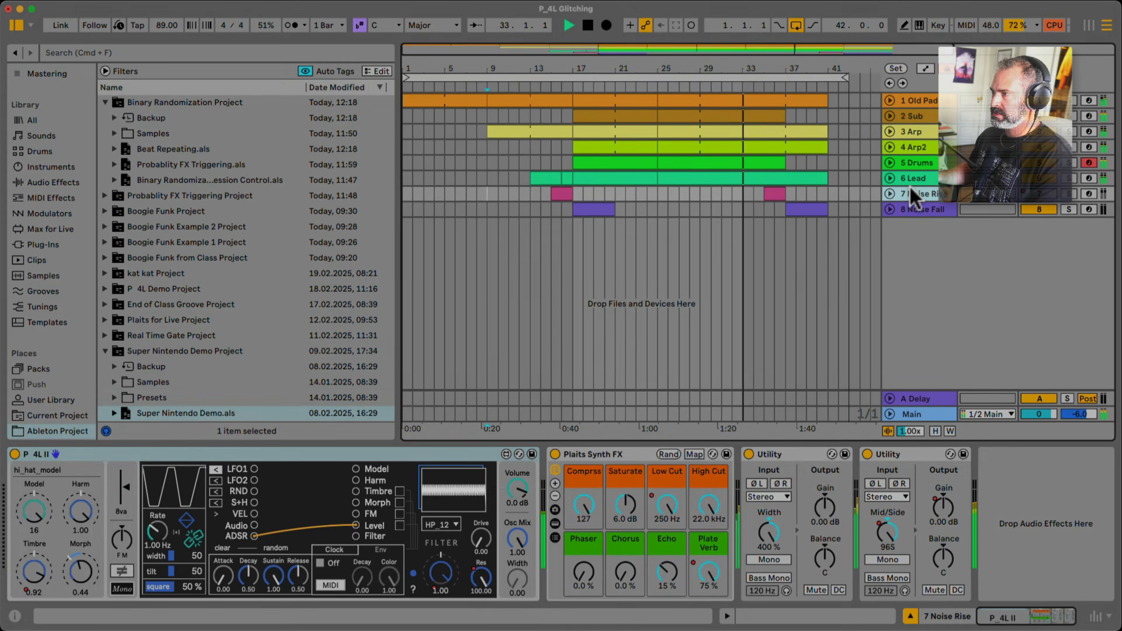